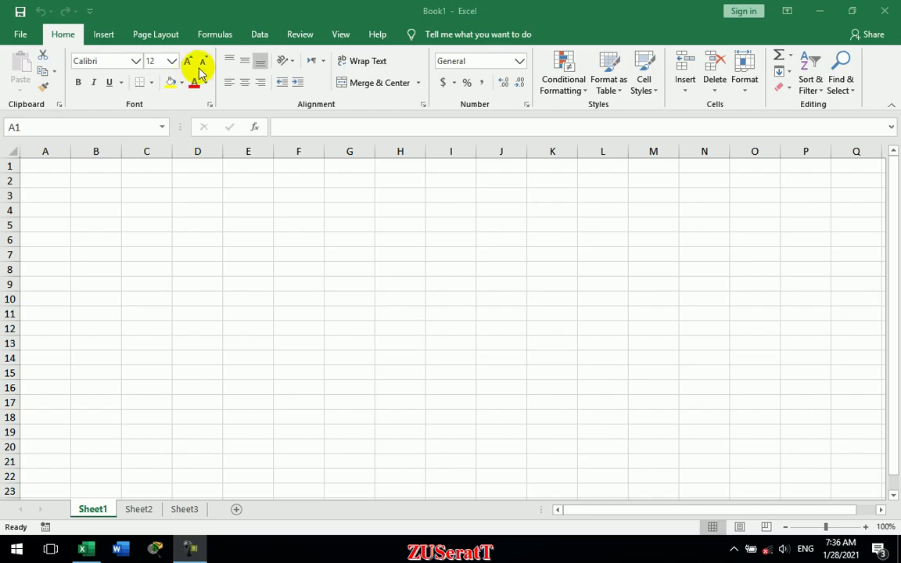
Examine the available external data sources, including the list of other sources such as SQL Server and XML Data Import.
left_click(220, 39)
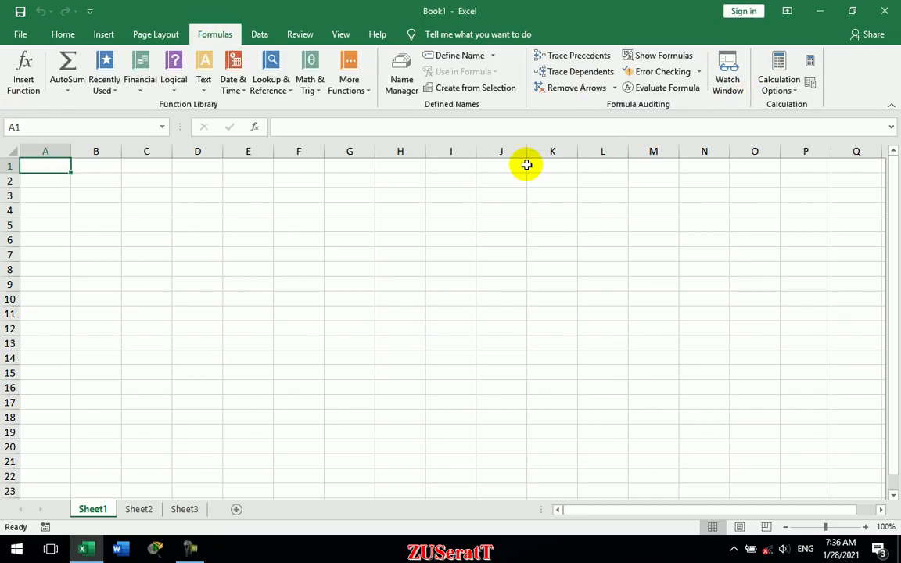
left_click(258, 35)
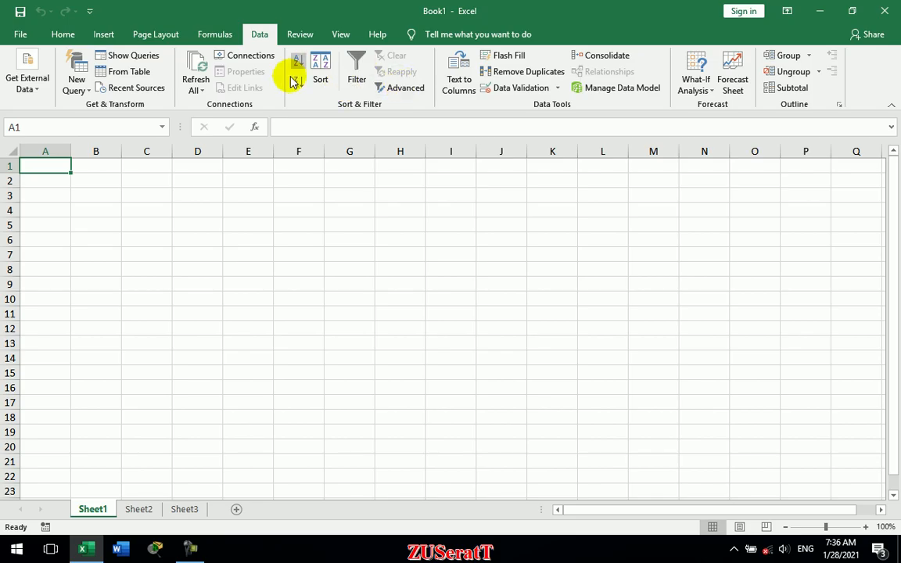
left_click(36, 92)
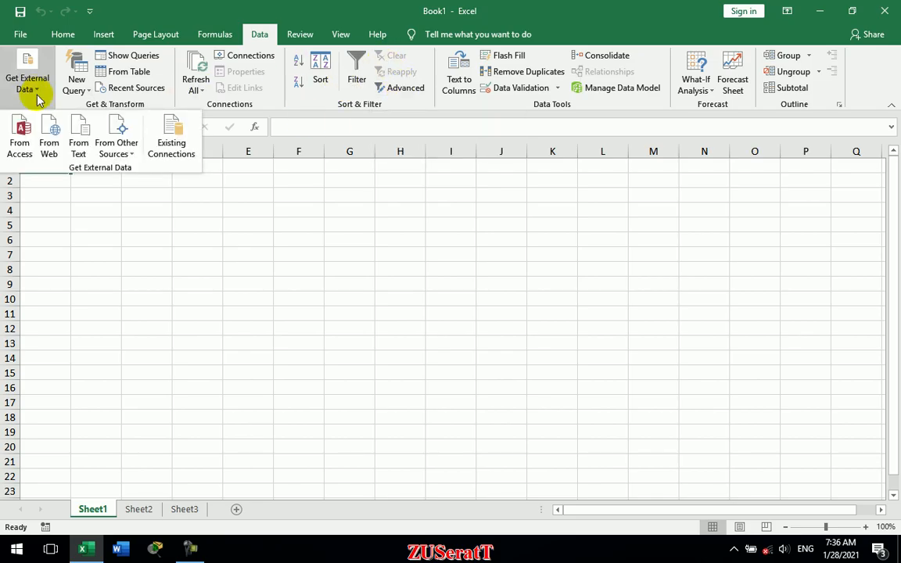
left_click(42, 91)
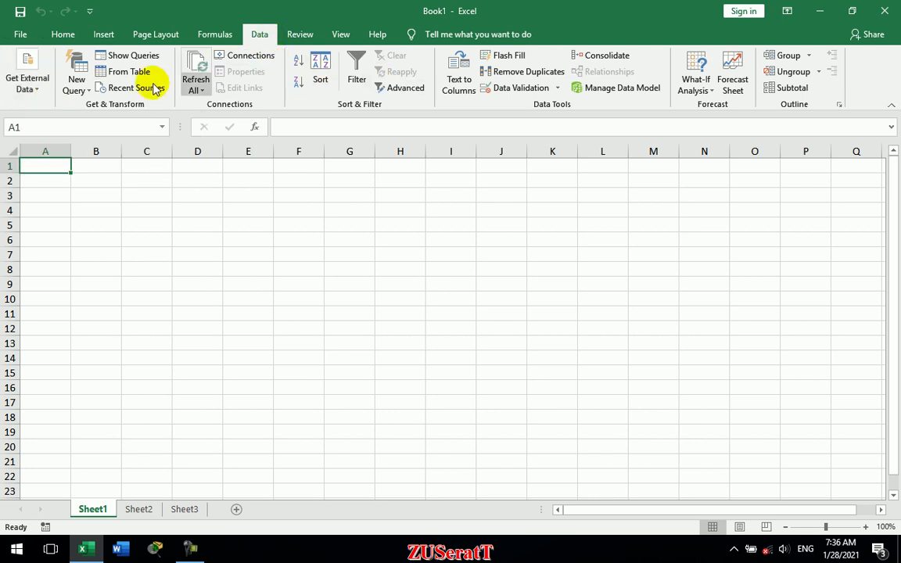
left_click(42, 90)
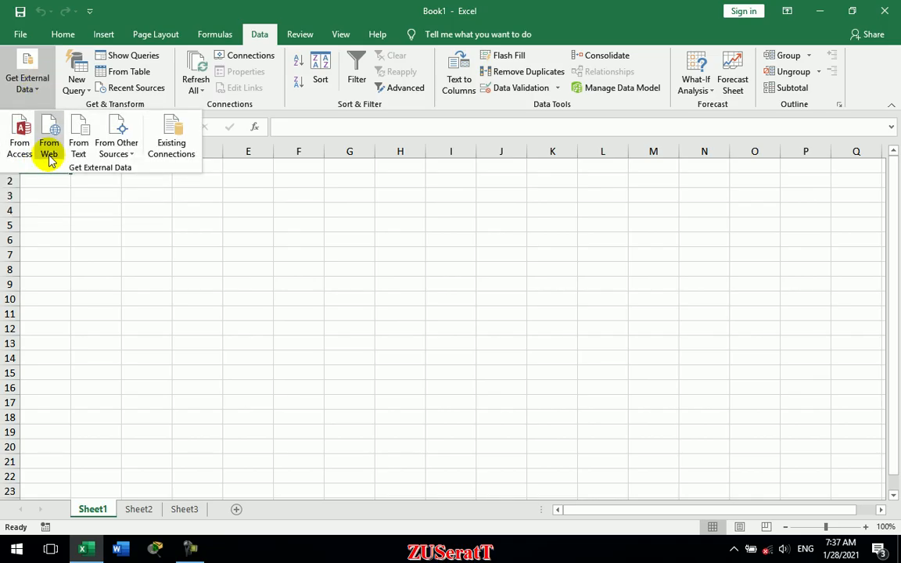
left_click(120, 142)
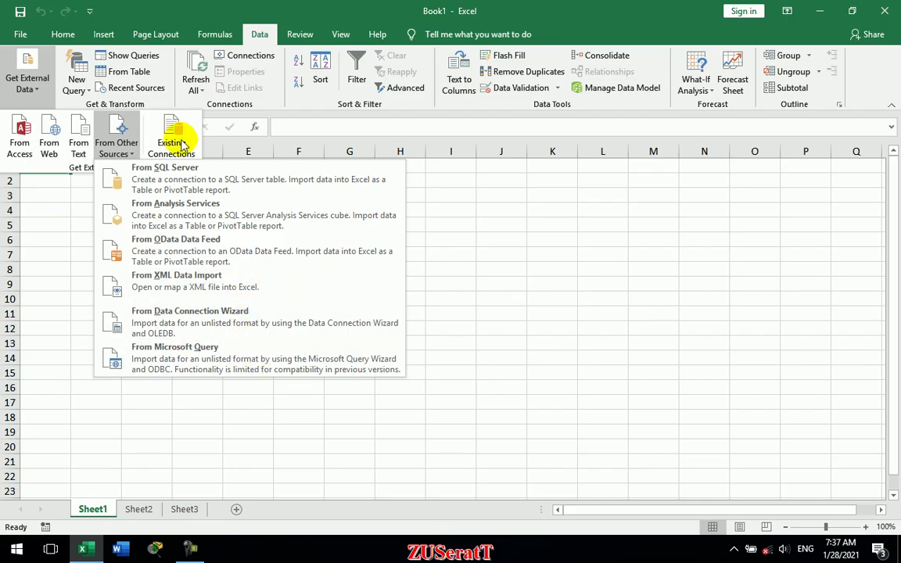
left_click(223, 151)
left_click(19, 76)
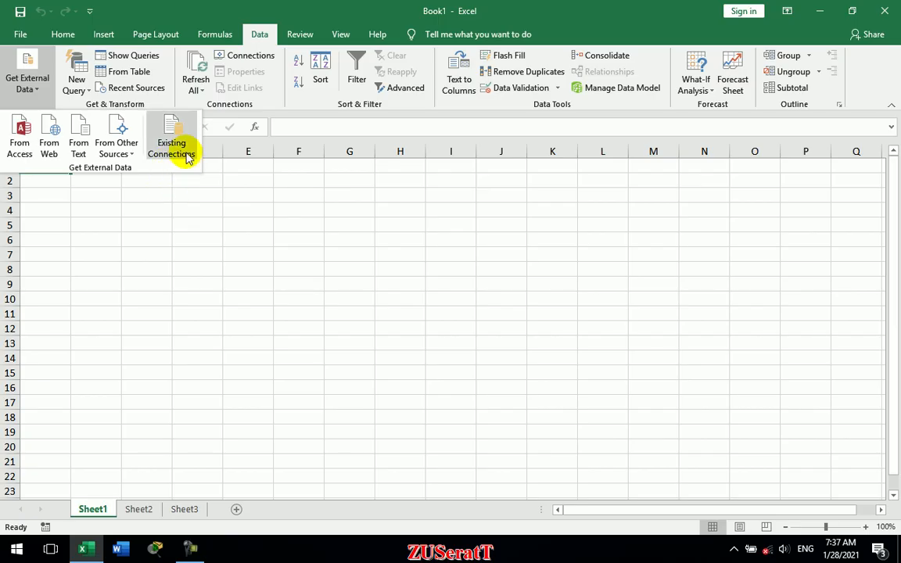
left_click(130, 232)
Start an external data import from Access to bring up the data source selection.
left_click(30, 83)
left_click(25, 156)
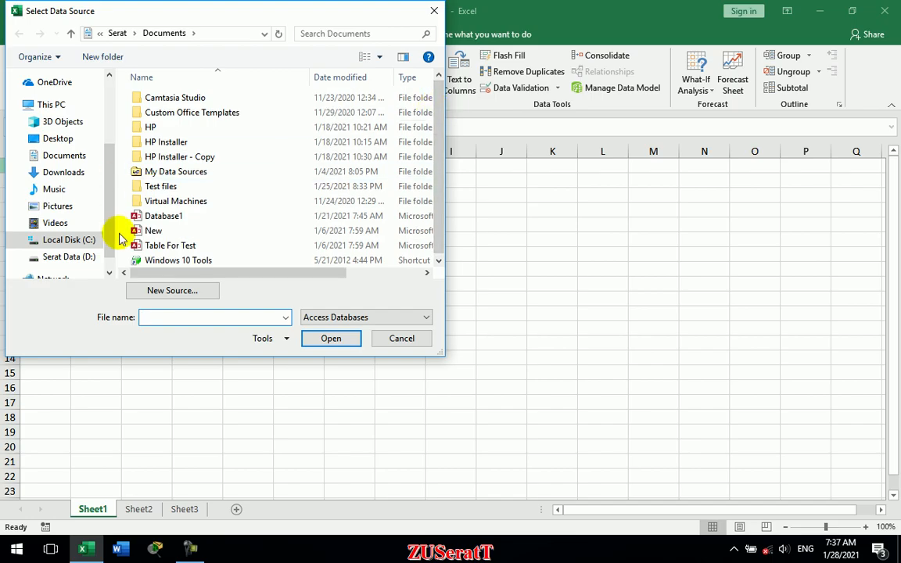
left_click(159, 231)
left_click(165, 293)
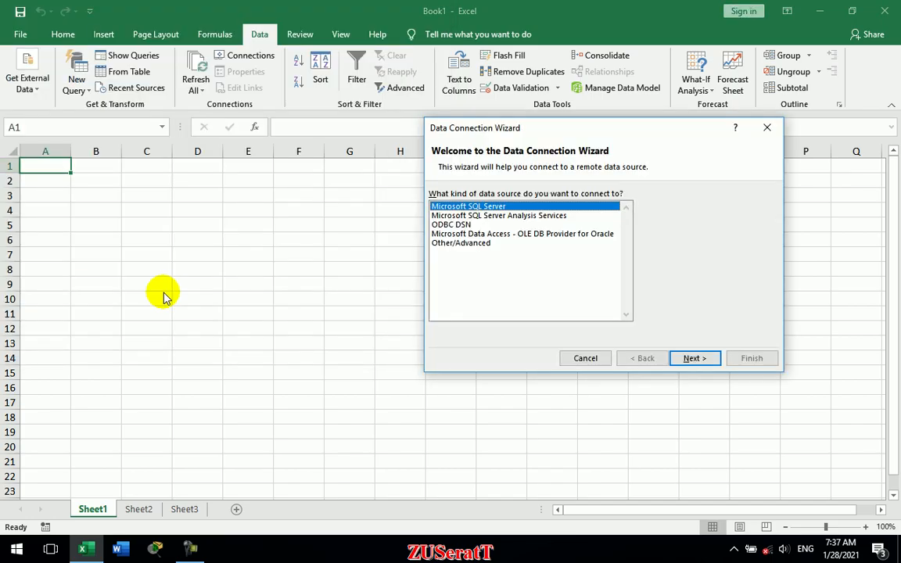
left_click(462, 226)
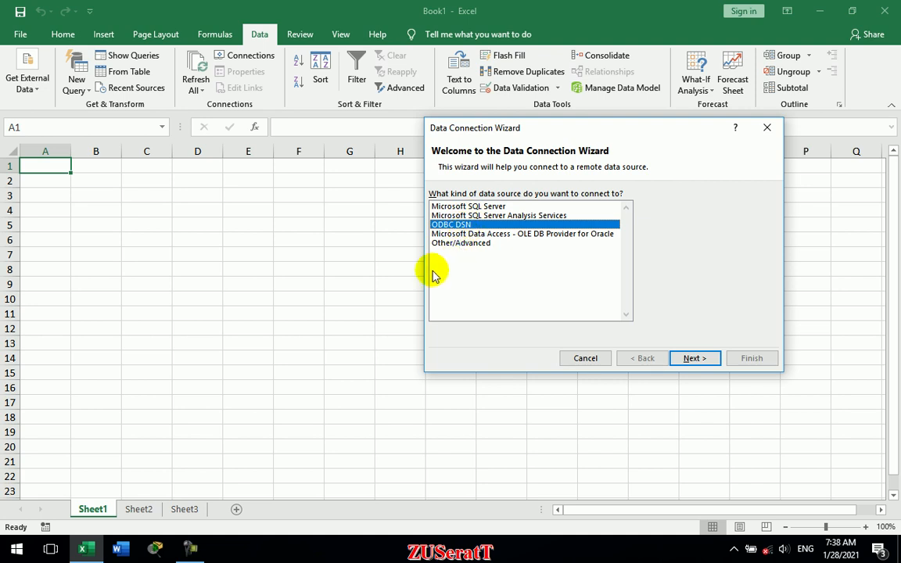
left_click(458, 206)
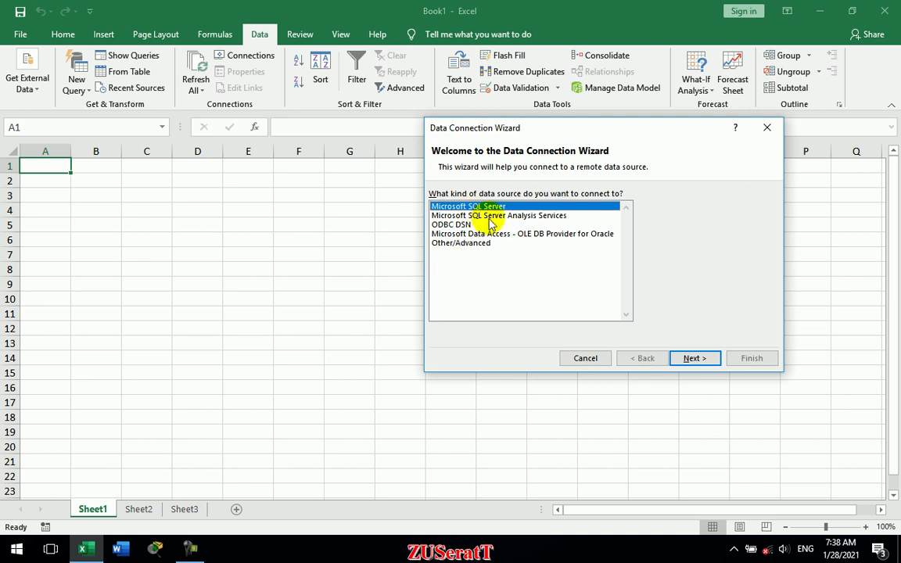
left_click(491, 217)
left_click(485, 225)
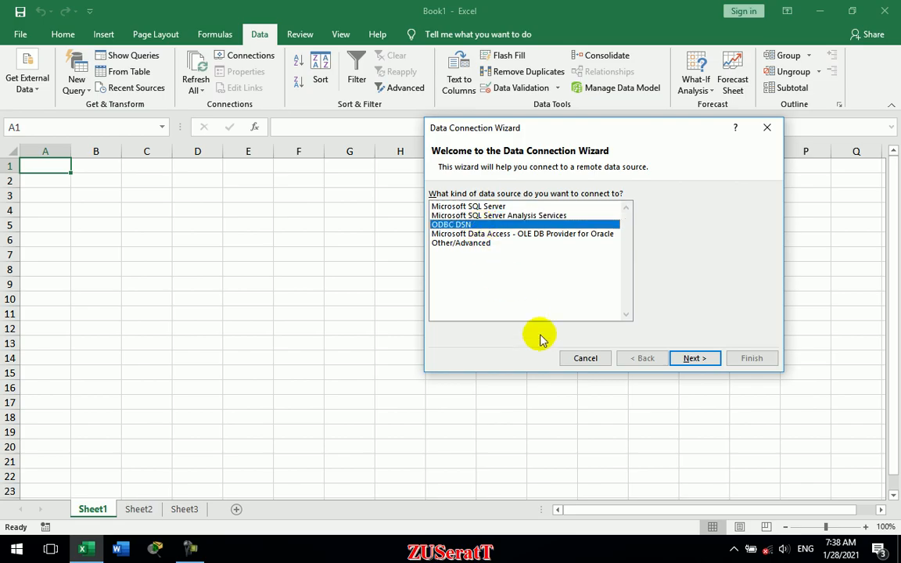
left_click(718, 360)
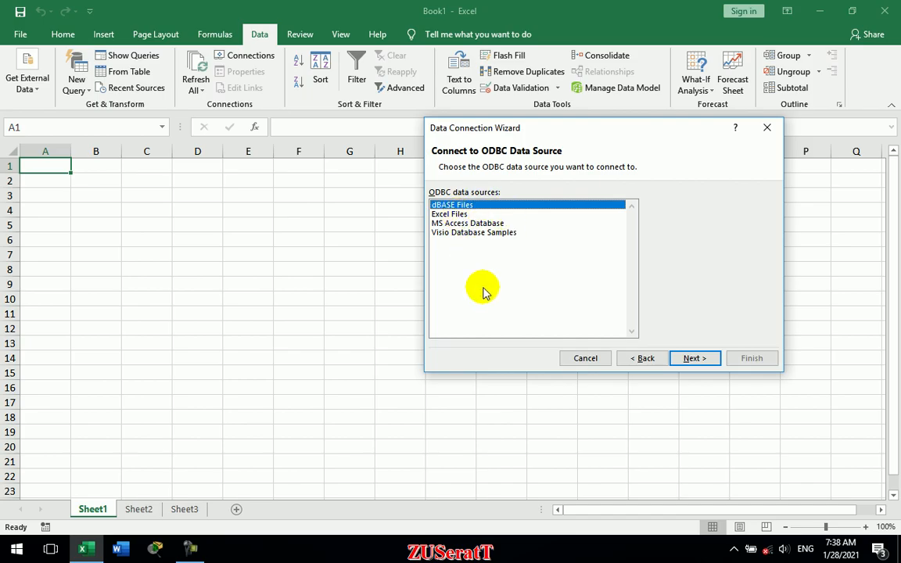
left_click(689, 359)
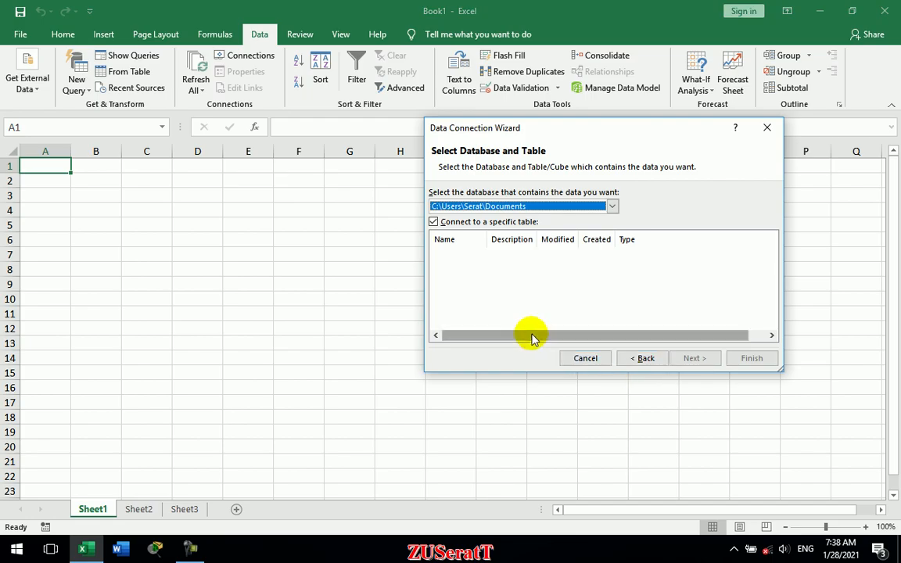
left_click(585, 358)
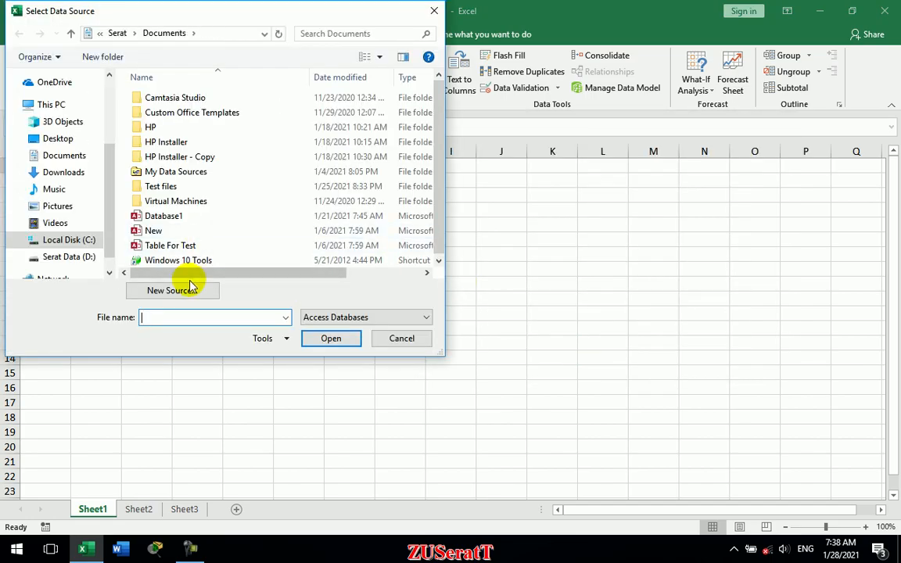
Start a new data source connection of type ODBC DSN and proceed to its list of ODBC data sources.
left_click(213, 288)
left_click(489, 218)
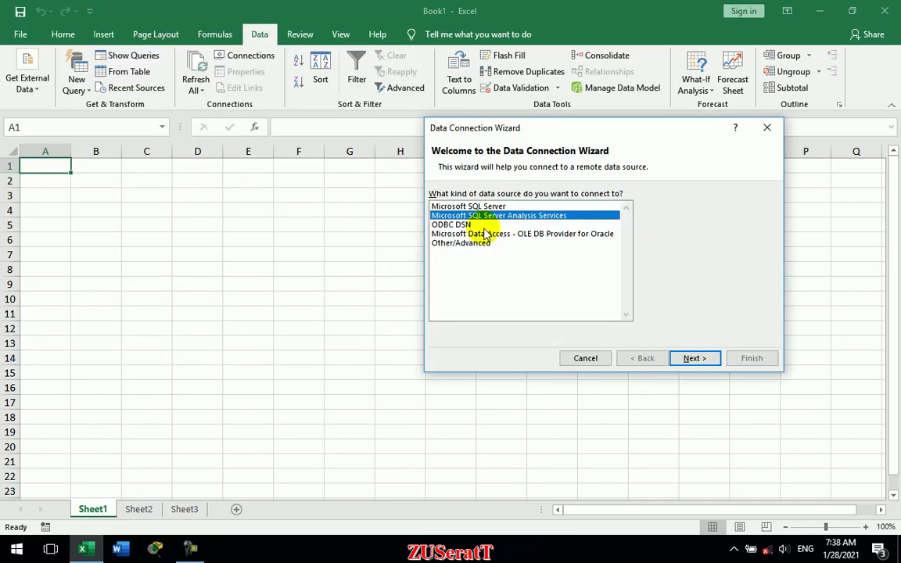
left_click(484, 225)
left_click(692, 359)
left_click_drag(530, 137, 291, 132)
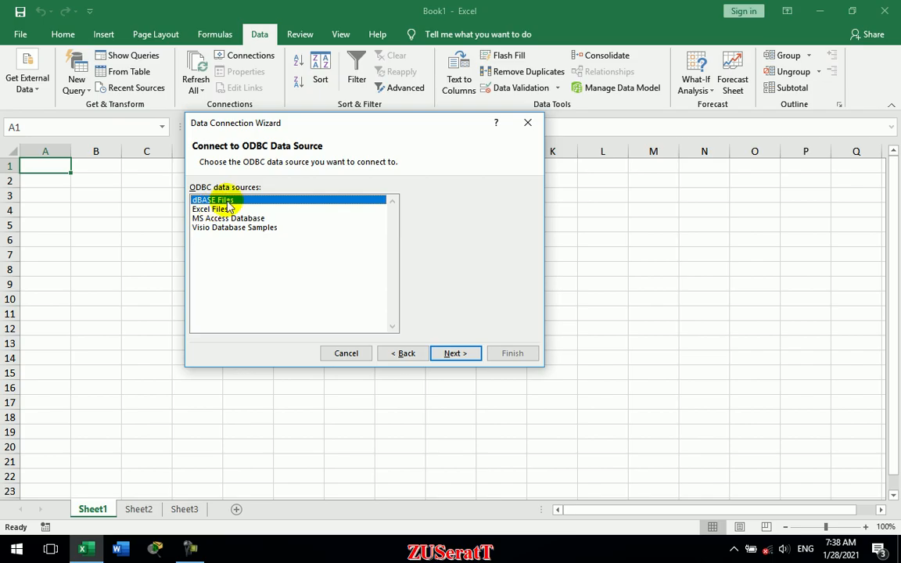
left_click(458, 353)
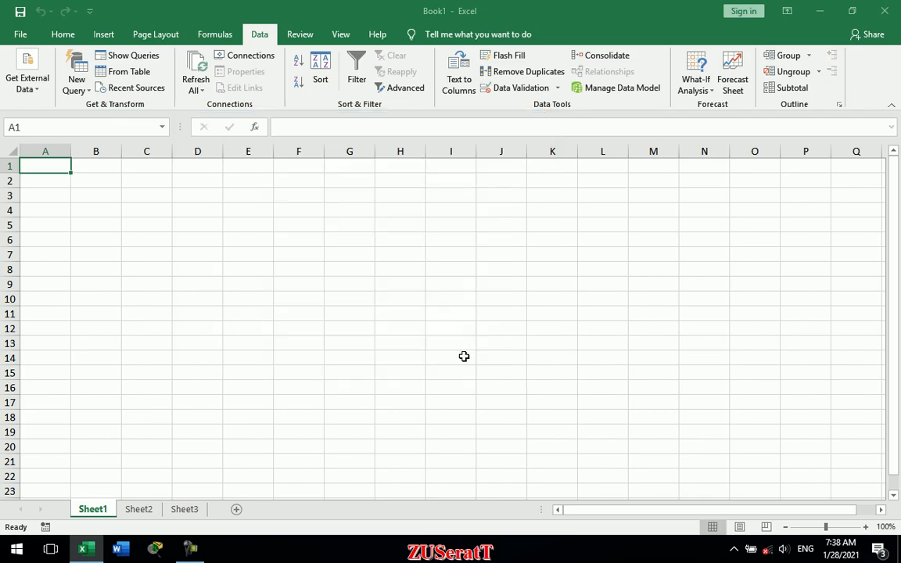
left_click(371, 200)
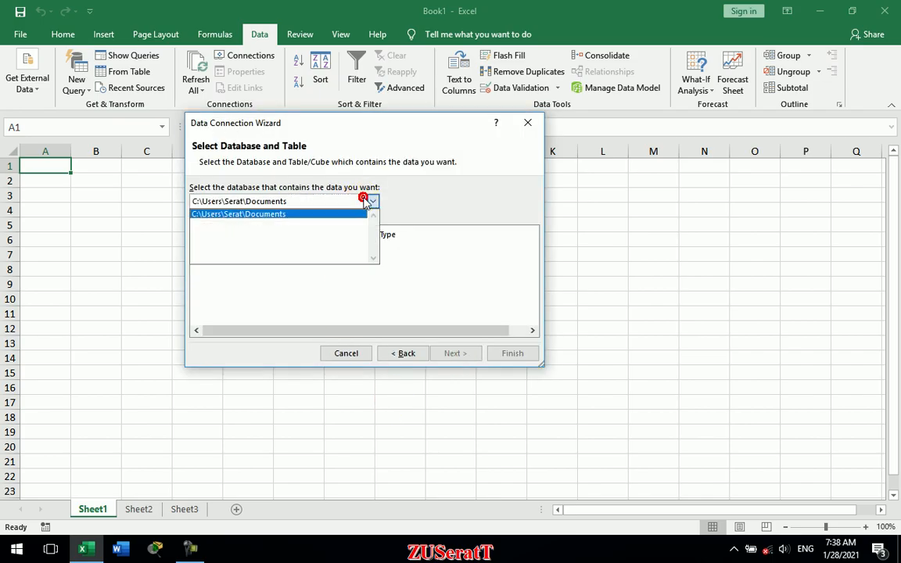
left_click(354, 354)
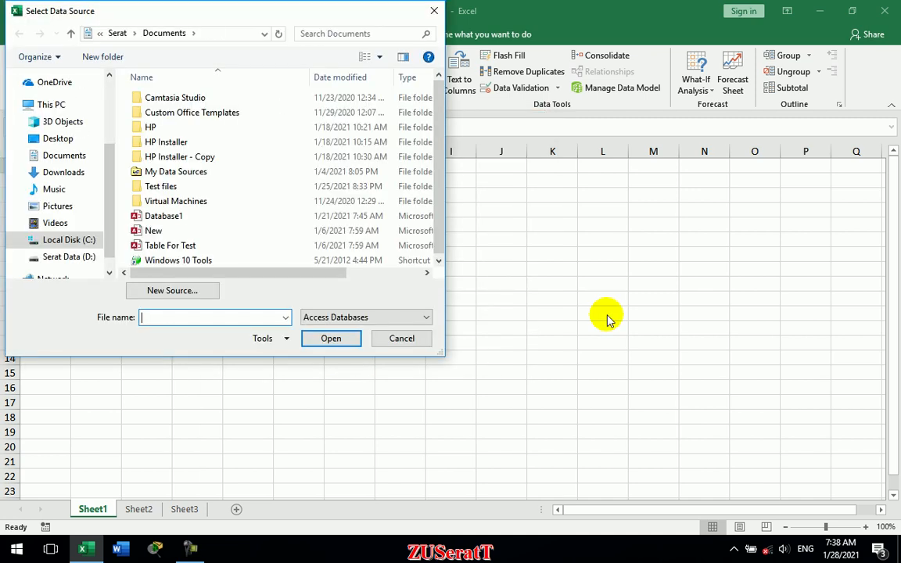
key("Escape")
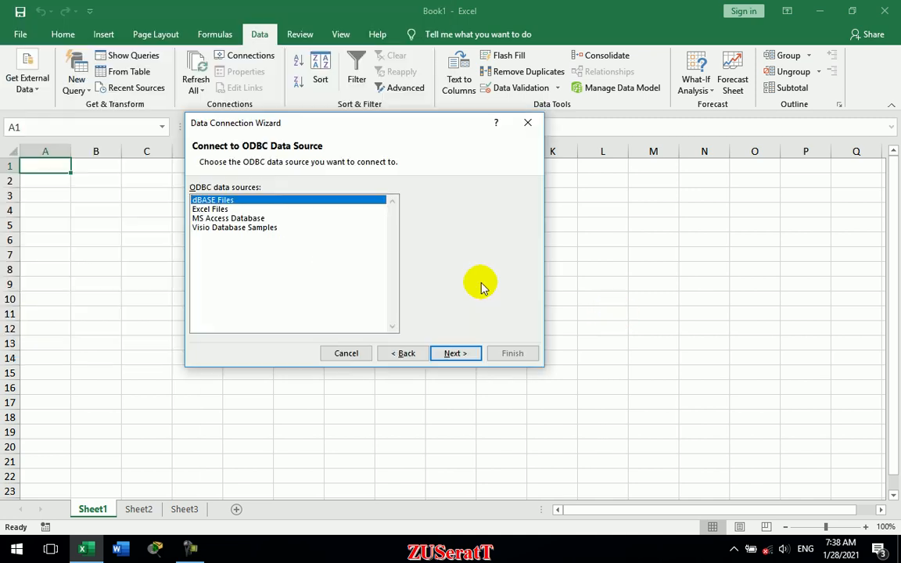
Choose MS Access Database as the ODBC data source and connect to Table For Test.accdb in the Documents folder.
left_click(251, 222)
left_click(455, 353)
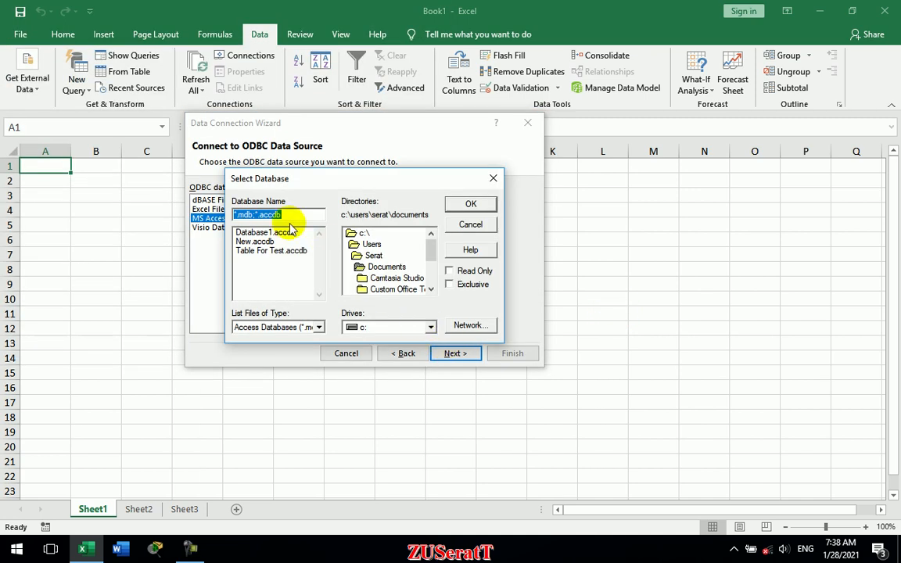
left_click(375, 255)
double_click(387, 267)
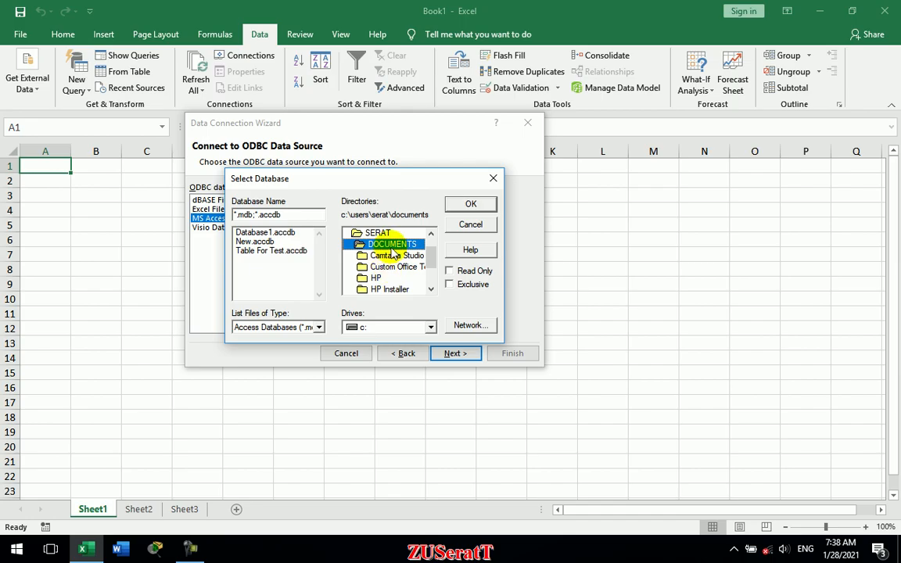
left_click(414, 267)
left_click(395, 278)
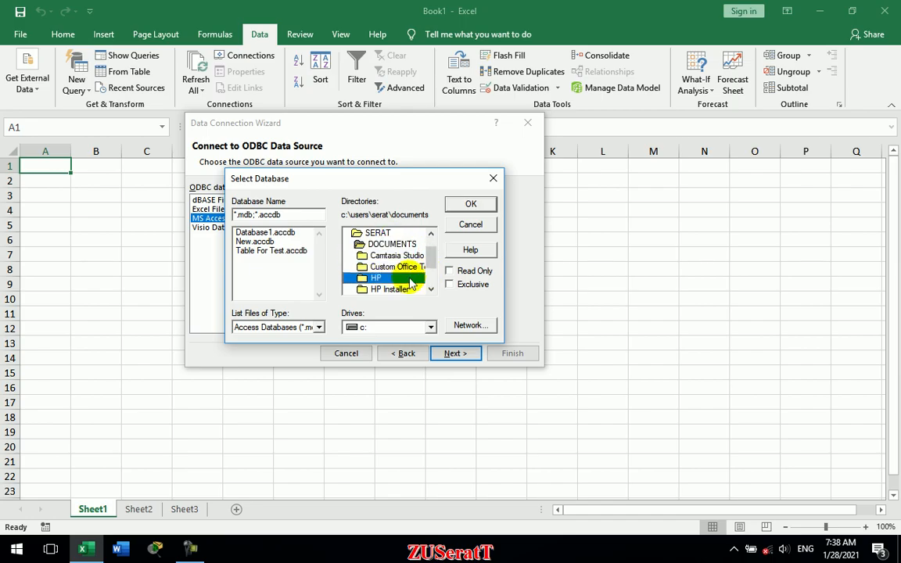
left_click(272, 250)
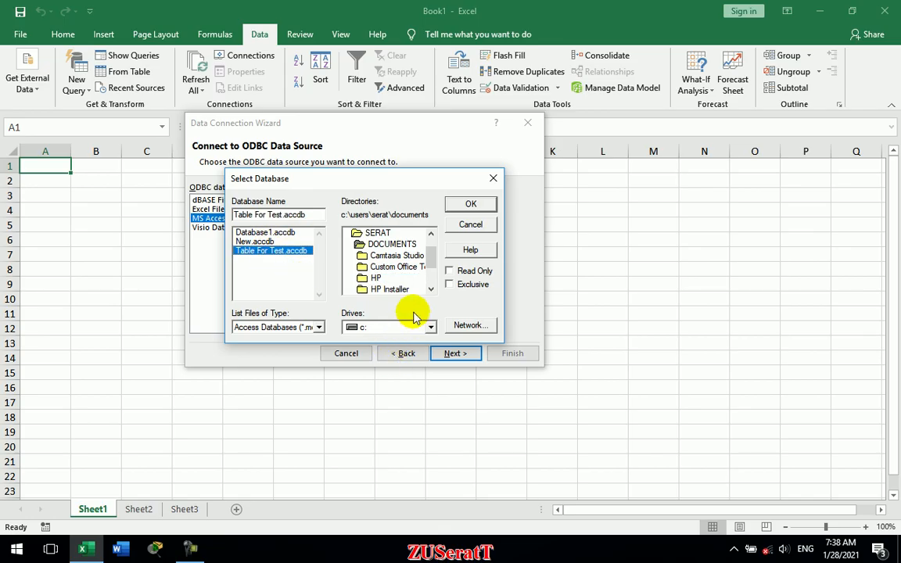
left_click(469, 204)
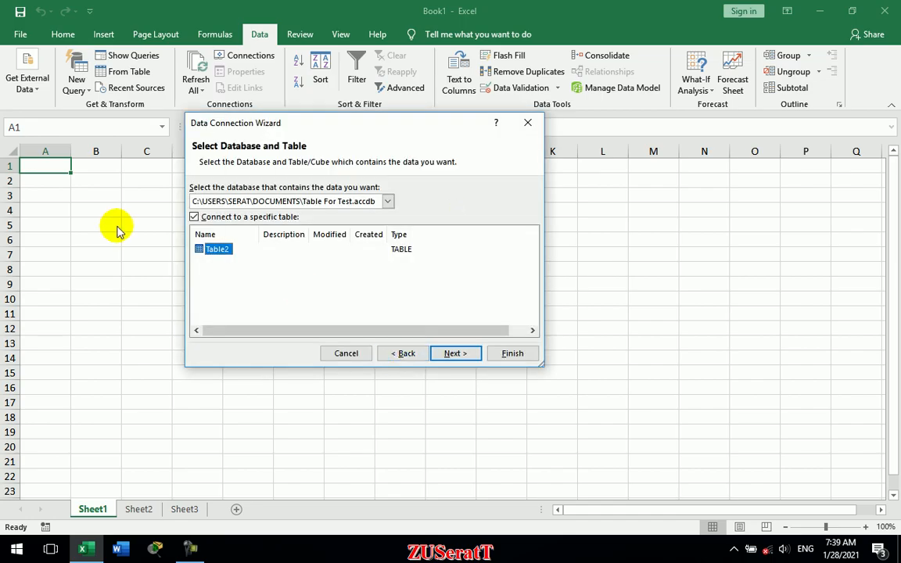
Import Table2 into Sheet1 from cell A1, saving the connection as Table For Test.accdb Table2.odc and replacing the existing connection file.
left_click(219, 248)
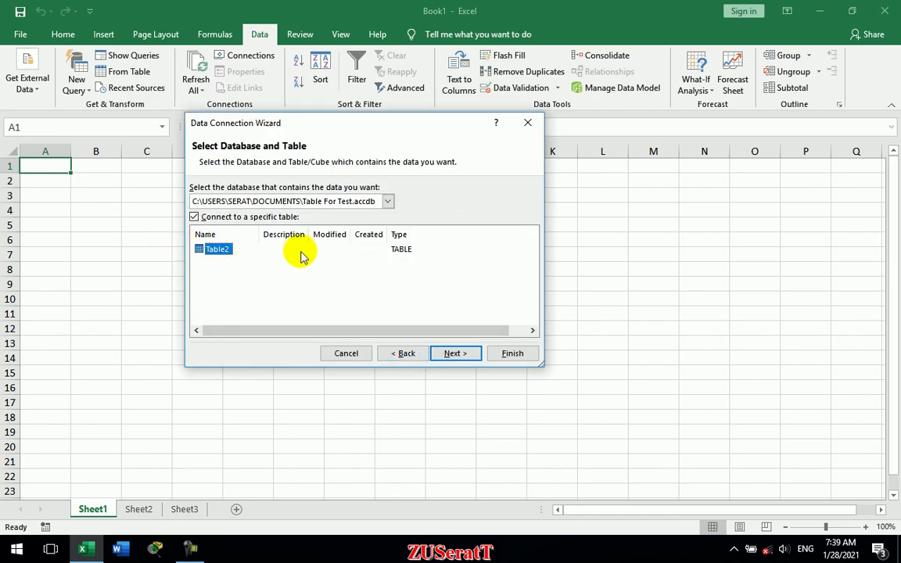
left_click(451, 356)
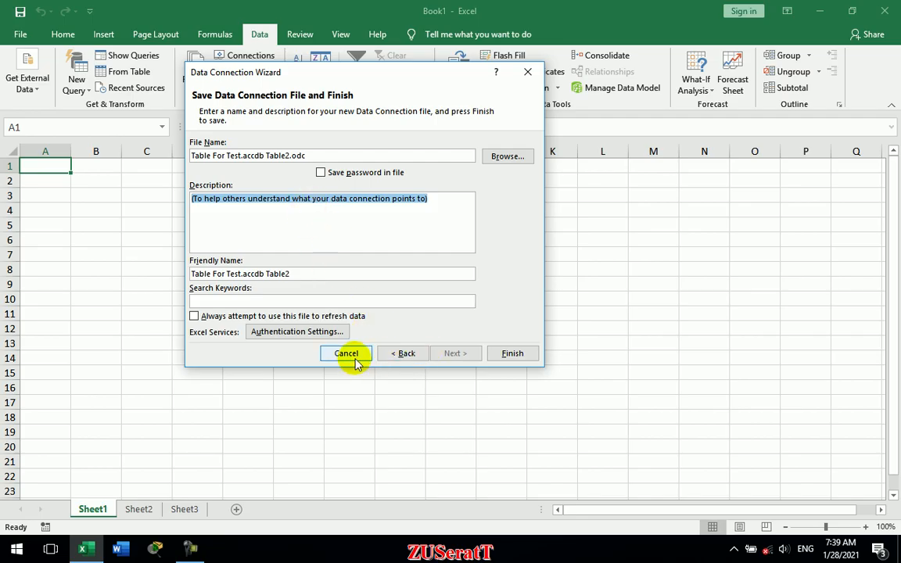
left_click(524, 354)
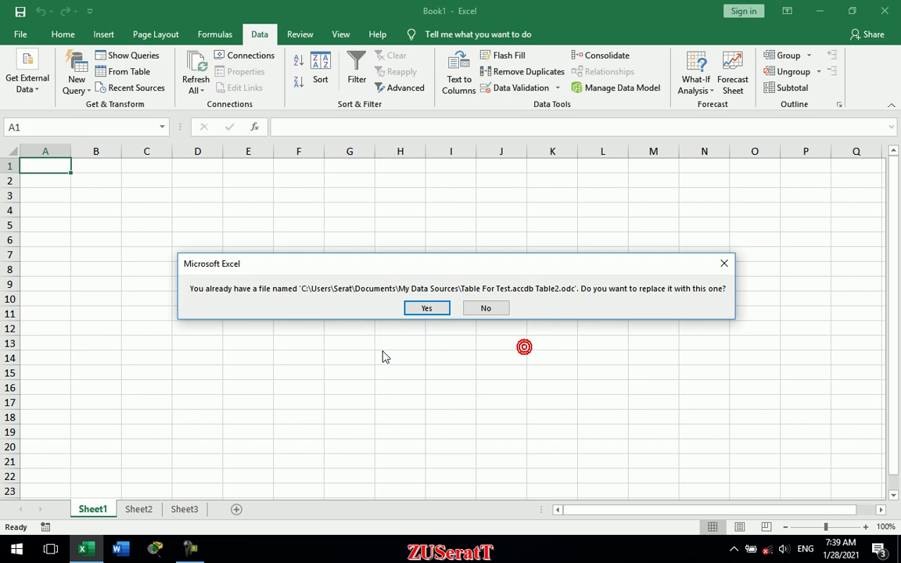
left_click(408, 310)
left_click(358, 321)
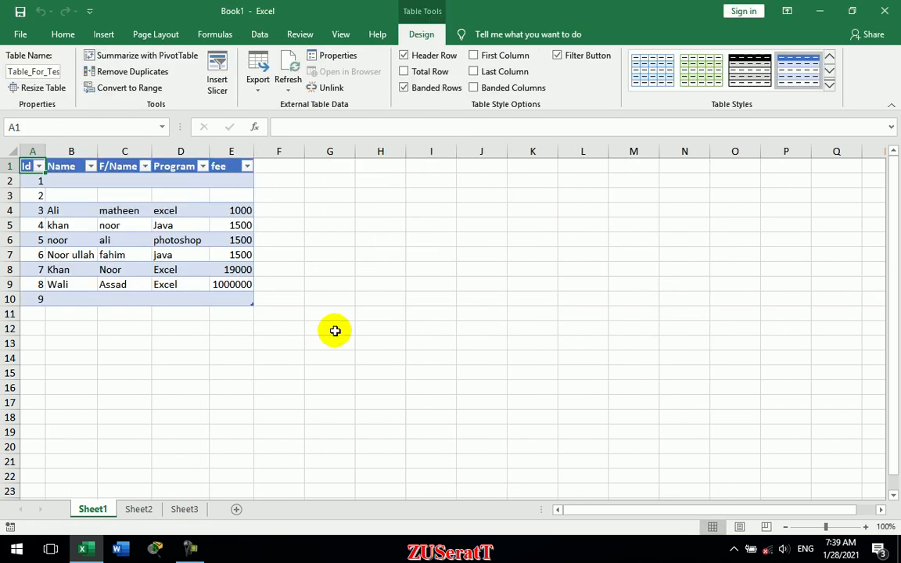
left_click(139, 510)
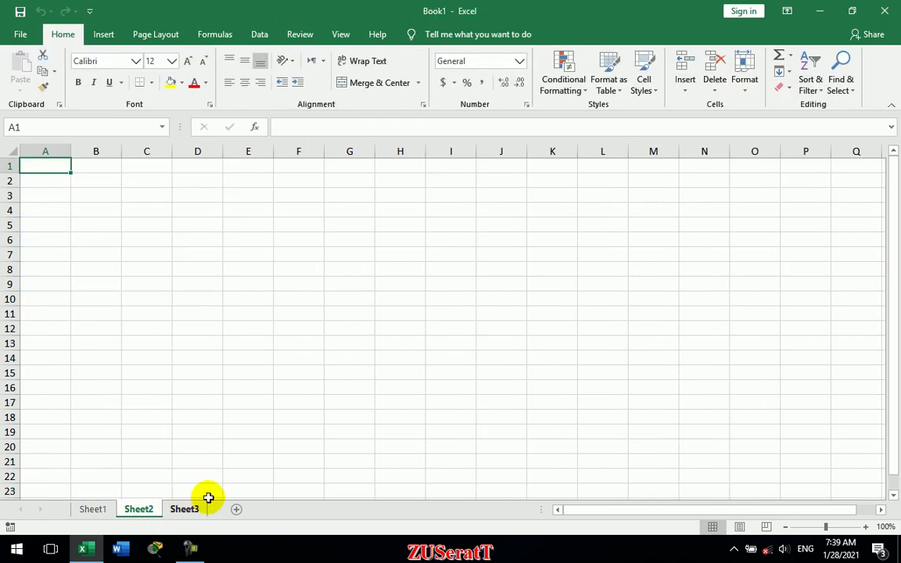
left_click(113, 512)
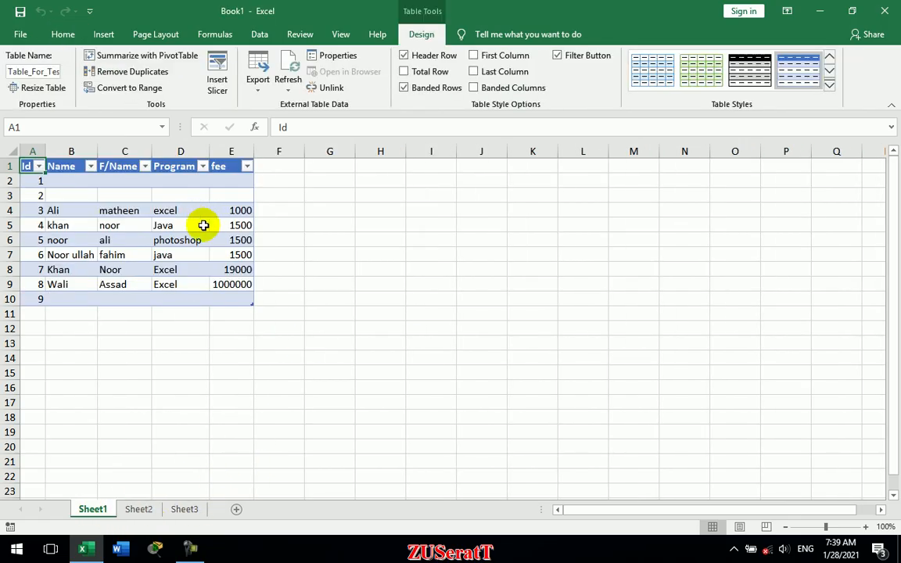
left_click(290, 91)
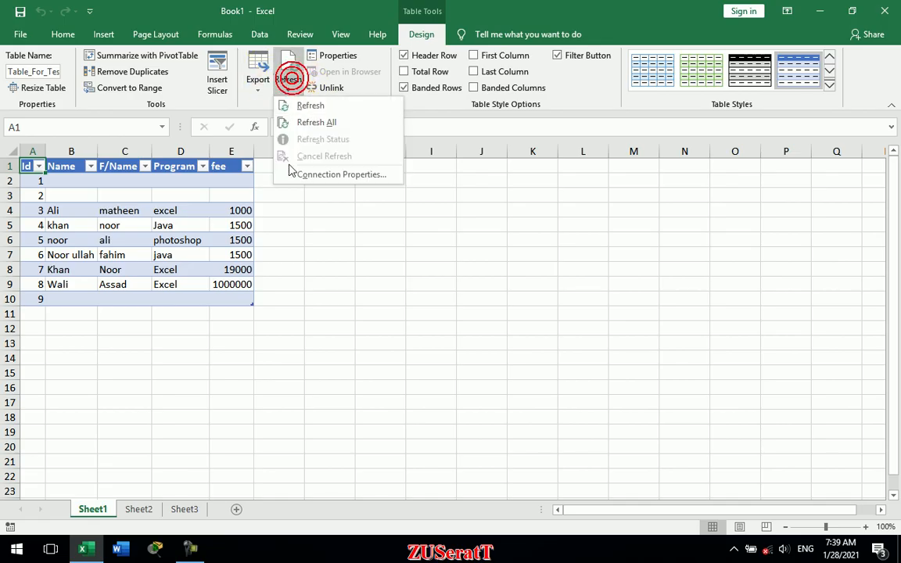
left_click(334, 213)
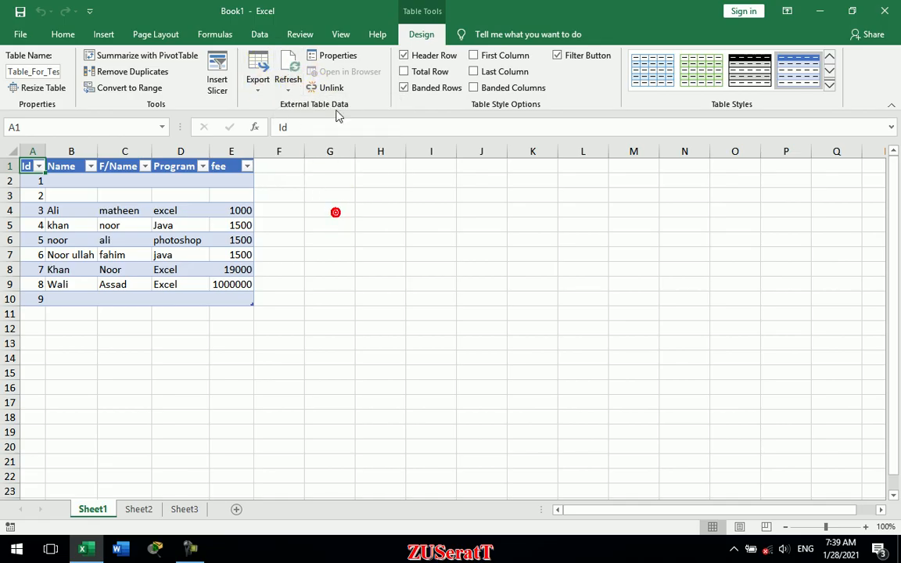
Review the imported table's external data properties, leaving the settings as they are.
left_click(337, 56)
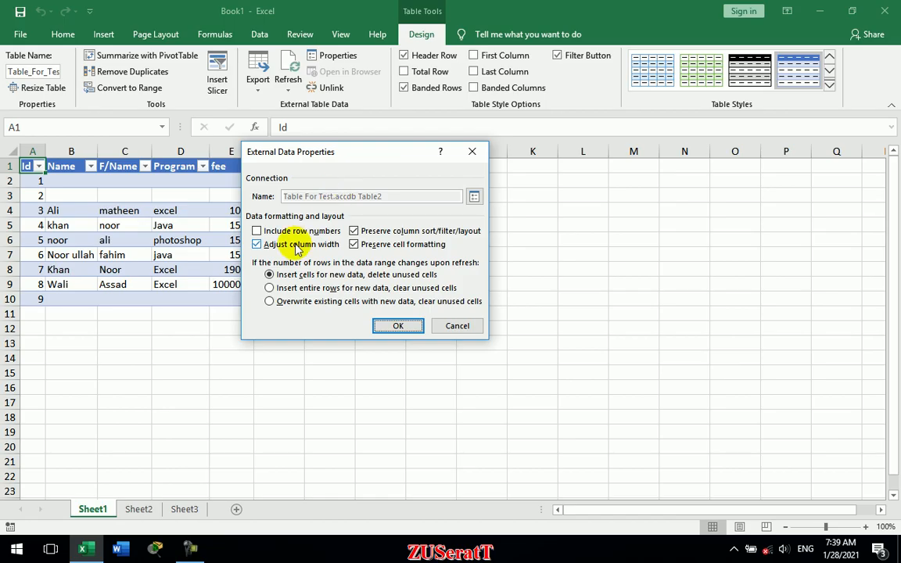
left_click(472, 151)
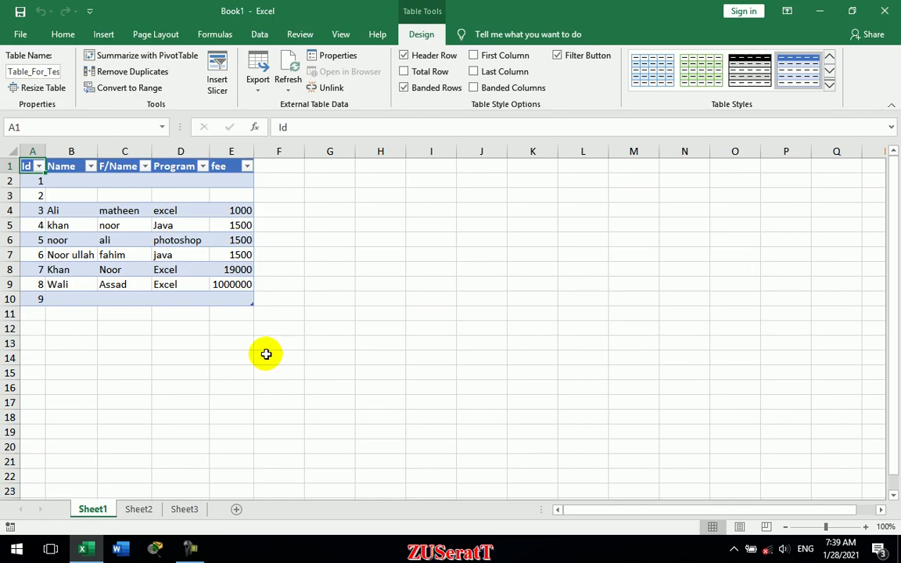
left_click(107, 214)
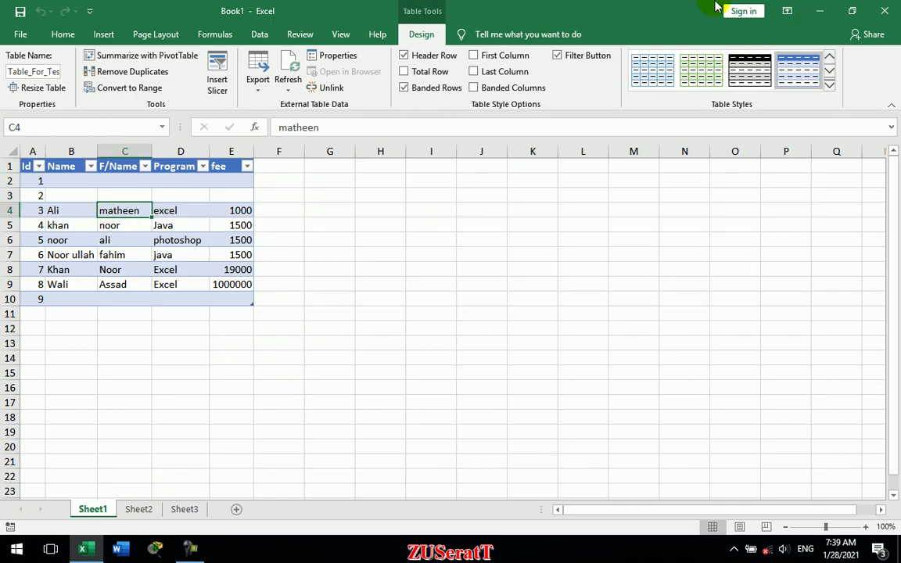
Leave Excel for the desktop and open the Documents folder in File Explorer.
left_click(815, 12)
left_click(17, 547)
left_click(219, 174)
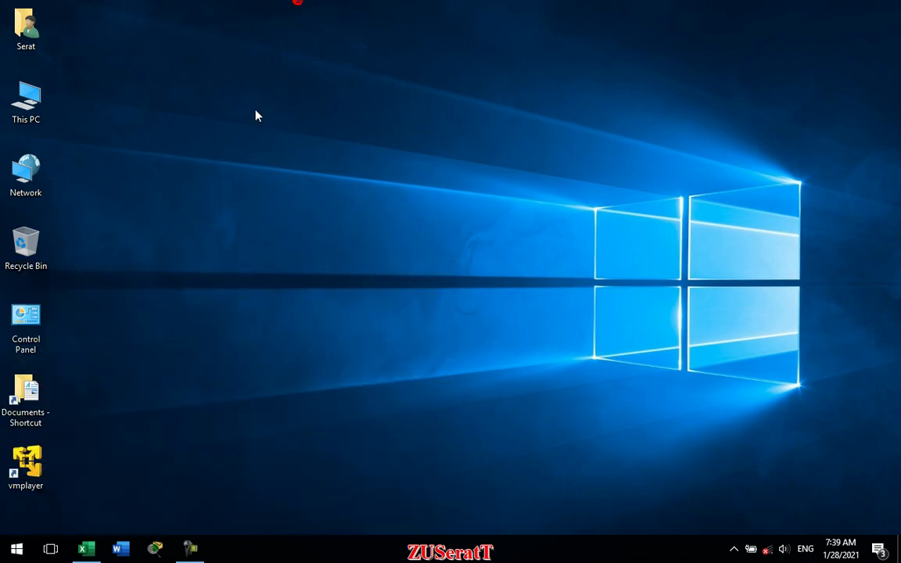
double_click(22, 421)
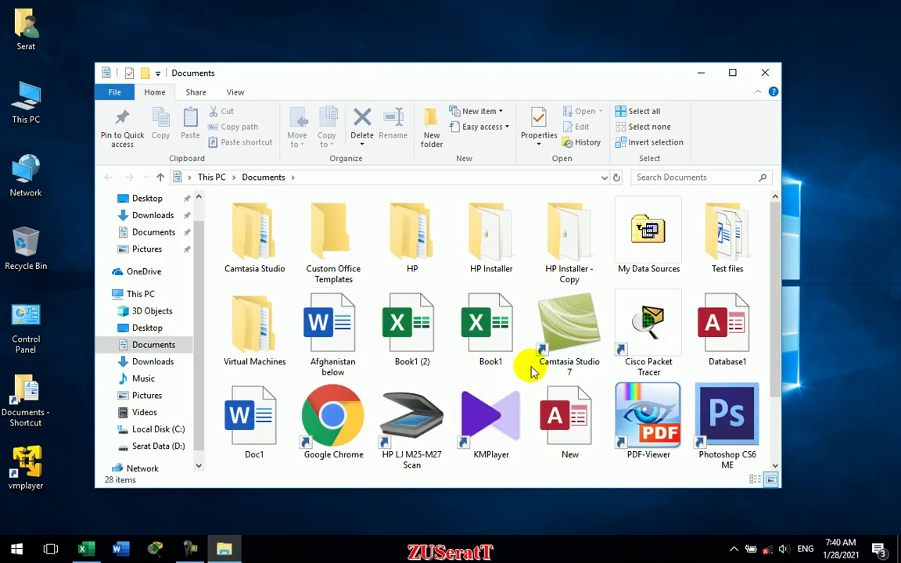
double_click(749, 329)
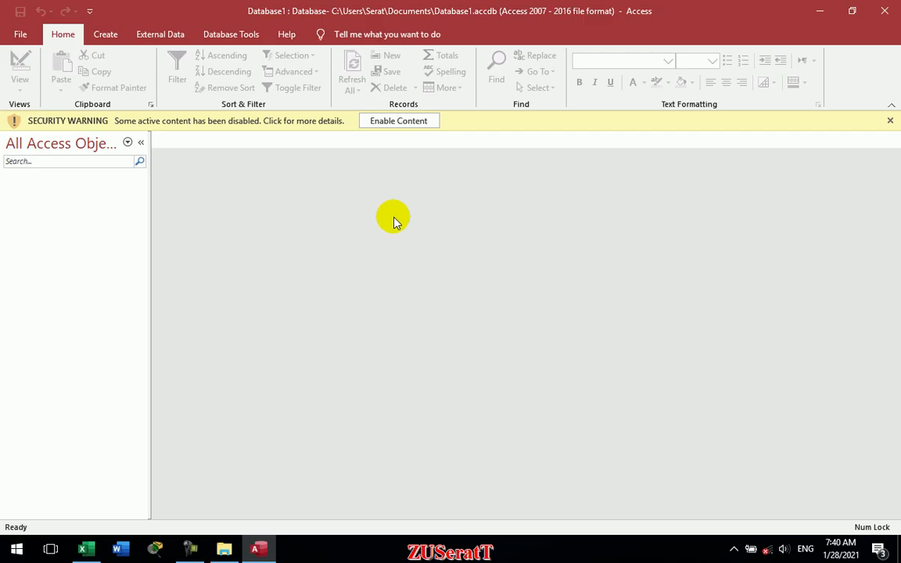
left_click(379, 123)
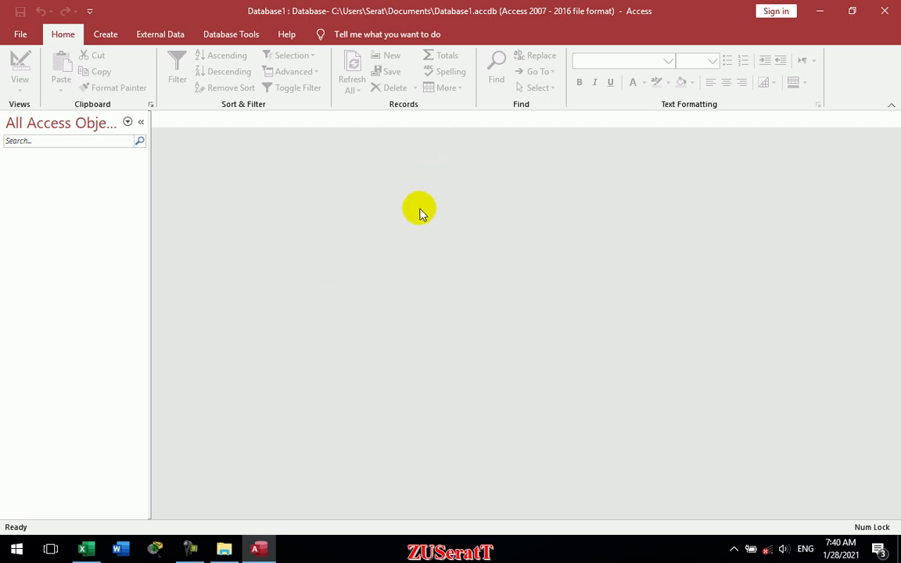
left_click(885, 10)
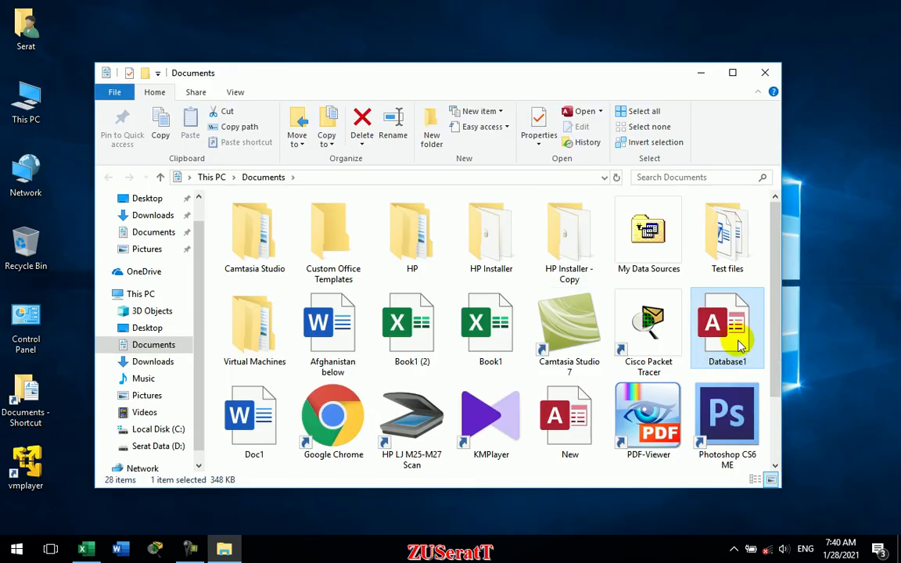
Open the Table For Test database from the Documents folder in Access and display its Table2.
left_click_drag(770, 321, 773, 420)
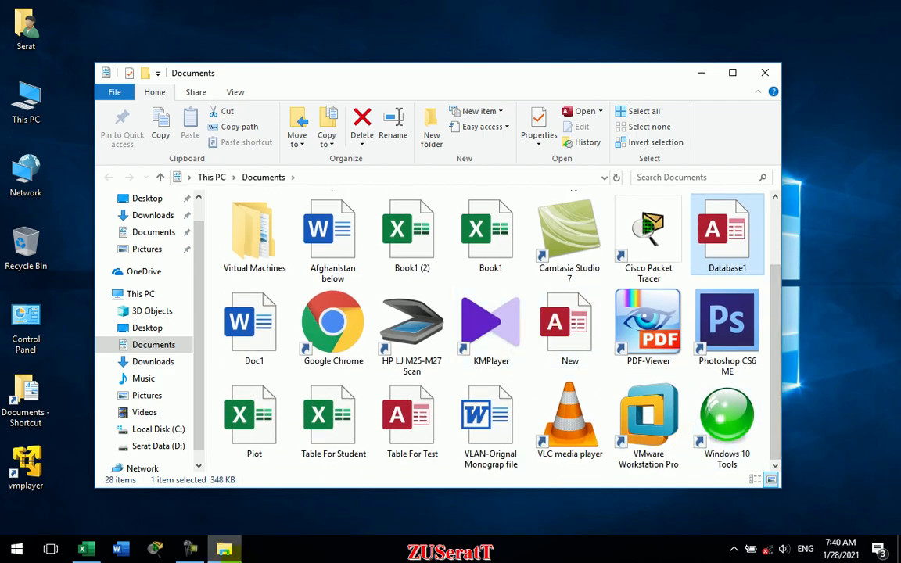
mouse_move(225, 549)
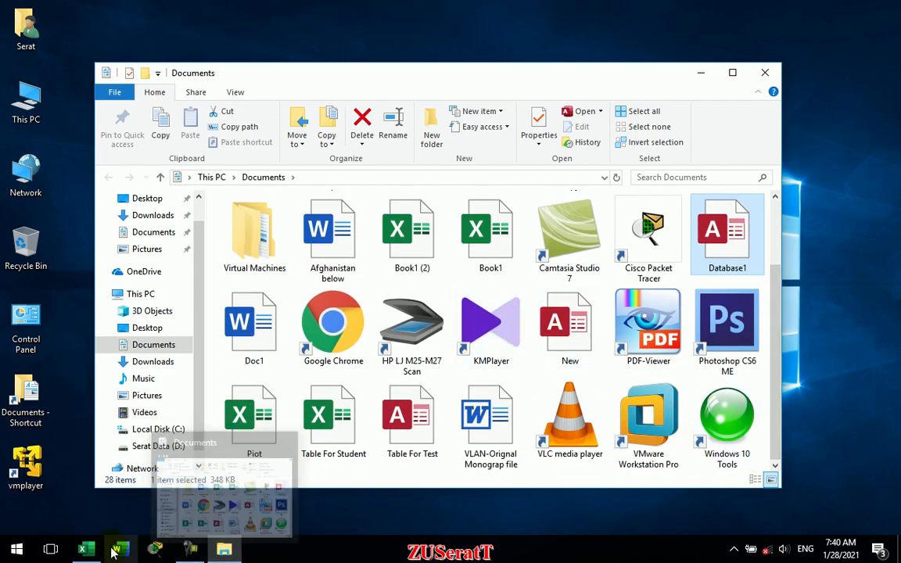
left_click(86, 549)
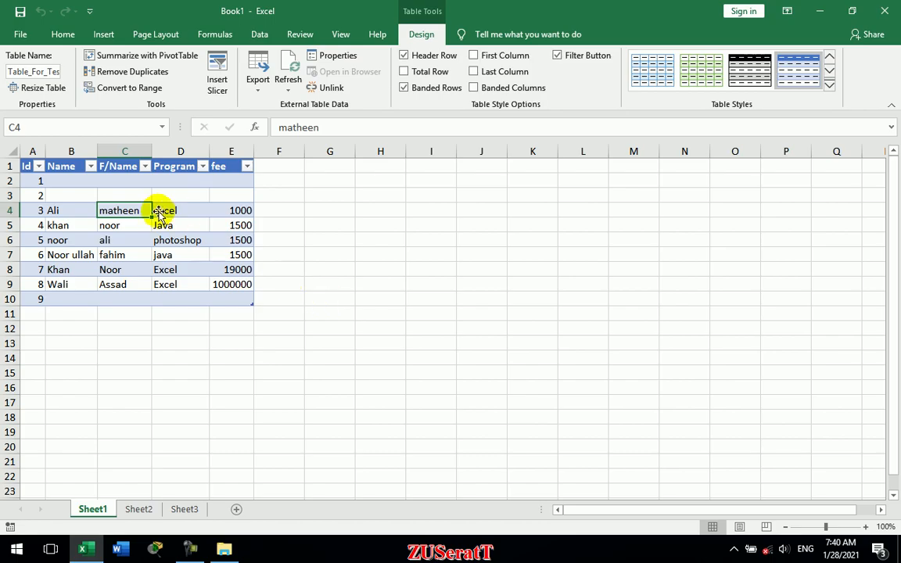
left_click(819, 11)
left_click(408, 430)
double_click(408, 430)
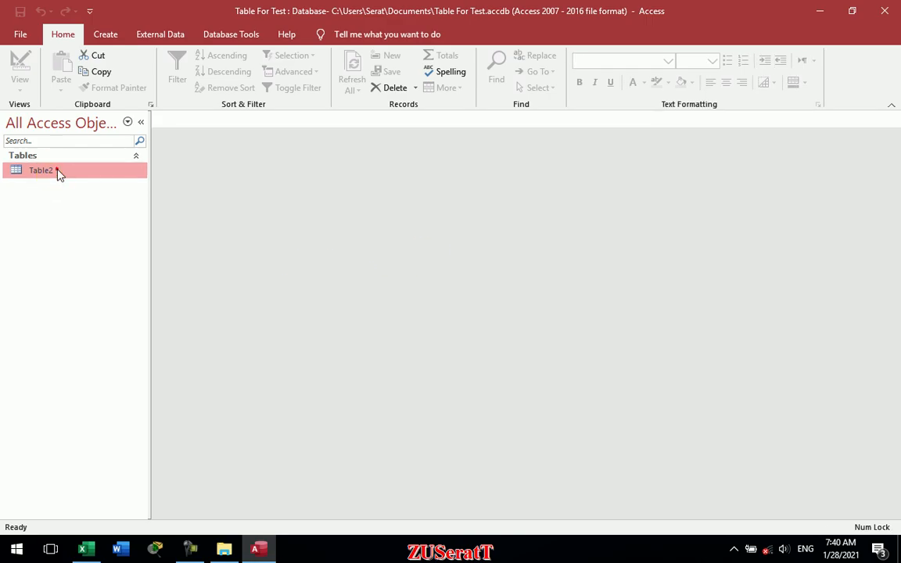
double_click(58, 171)
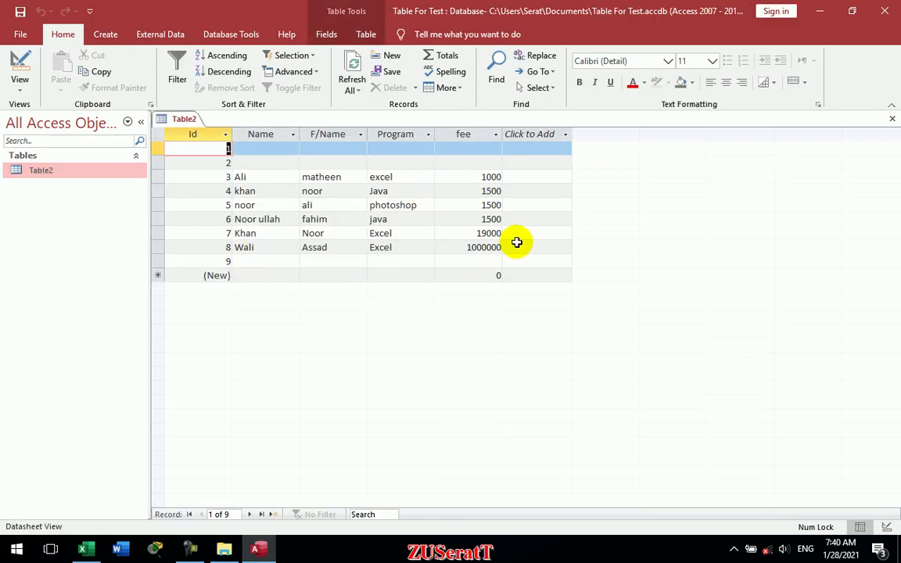
Fill record 9 with Name djsghfga, F/Name asdf and Program aa, and add record 10 with a fee of 12313.
left_click(276, 262)
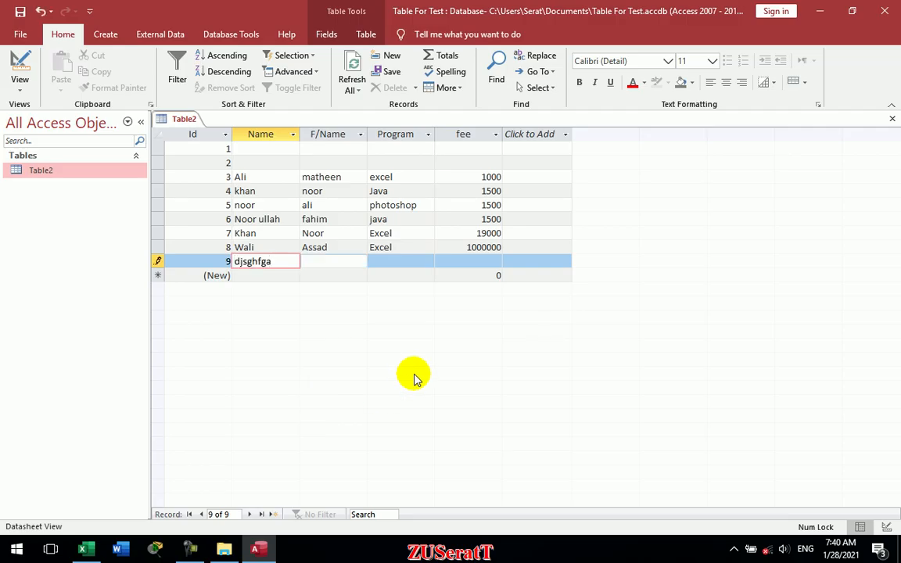
key("Tab")
type("asdf")
key("Tab")
type("aa")
key("Tab")
type("f")
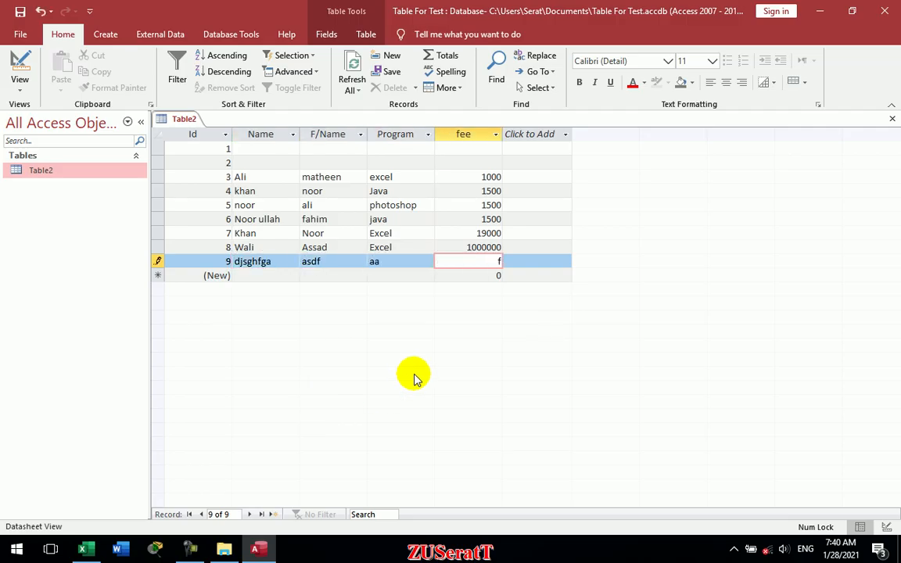
key("BackSpace")
key("Down")
type("12313")
key("Tab")
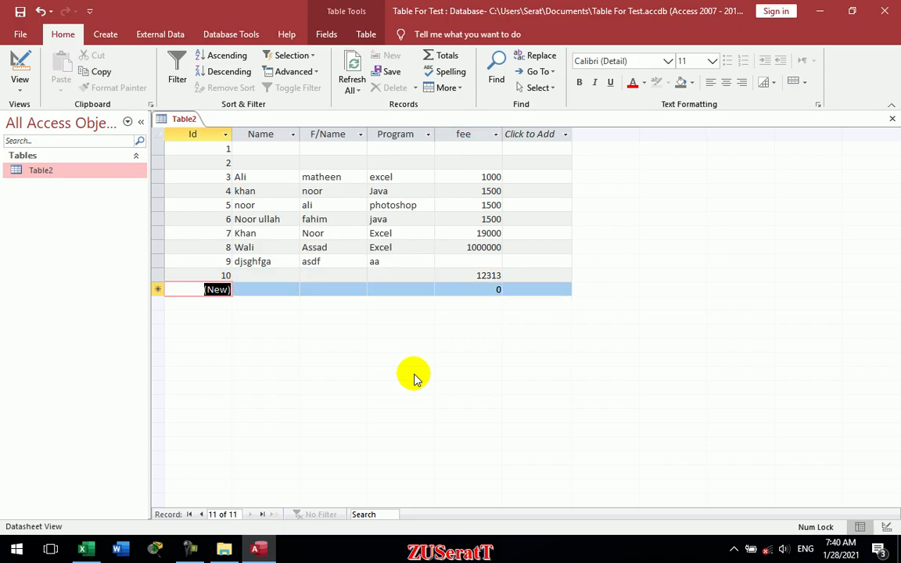
Set record 9's fee to 12321 and enter 3 in a new column after the fee column.
left_click(466, 261)
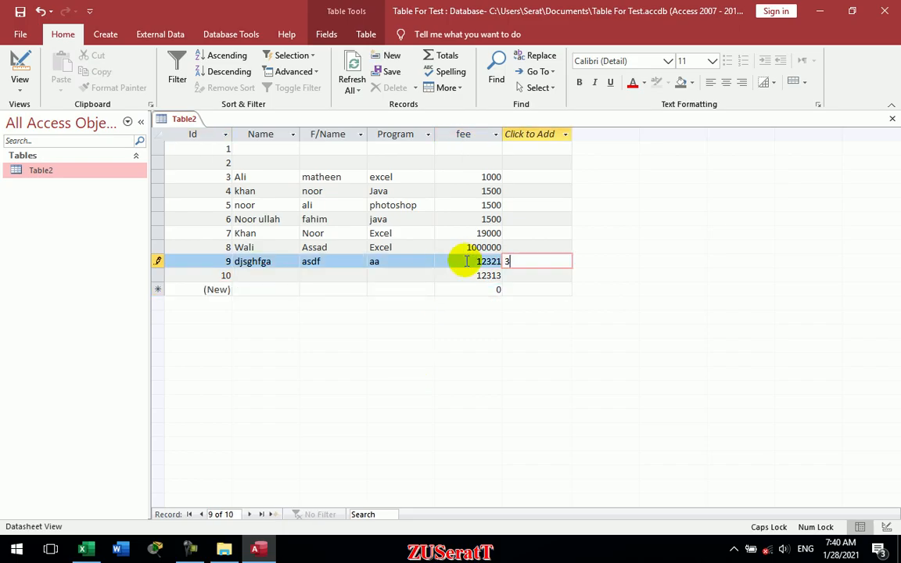
key("Tab")
type("3")
key("Down")
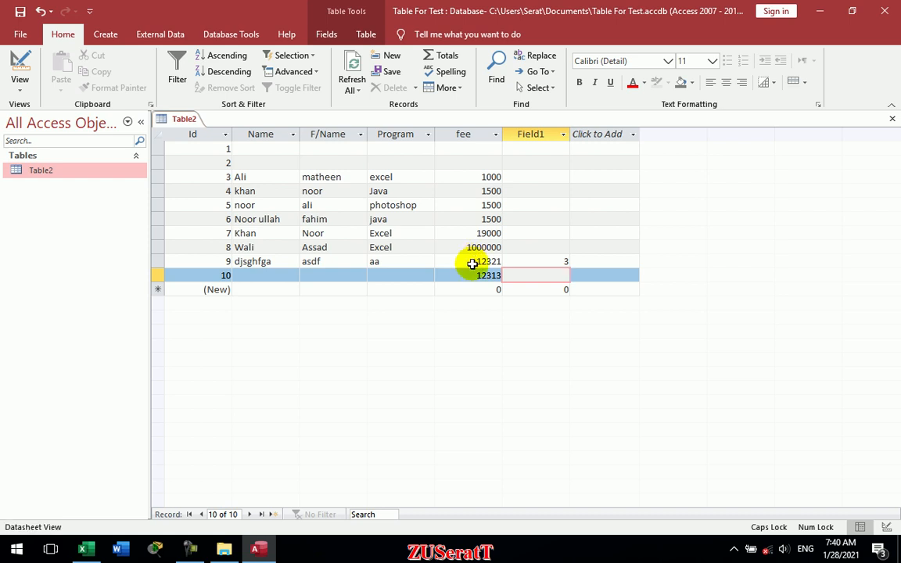
Switch back to Excel and refresh the imported table from the Access database.
left_click(84, 549)
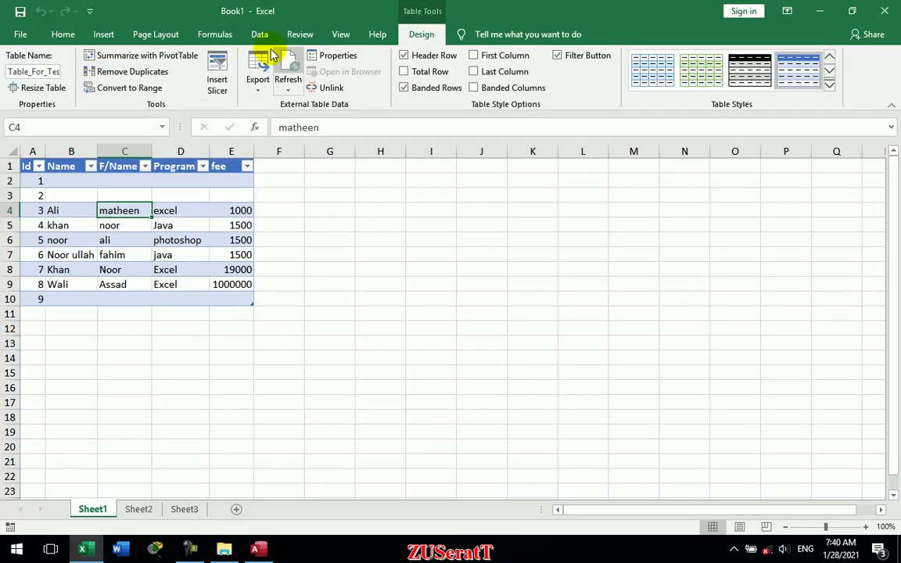
left_click(288, 86)
left_click(333, 119)
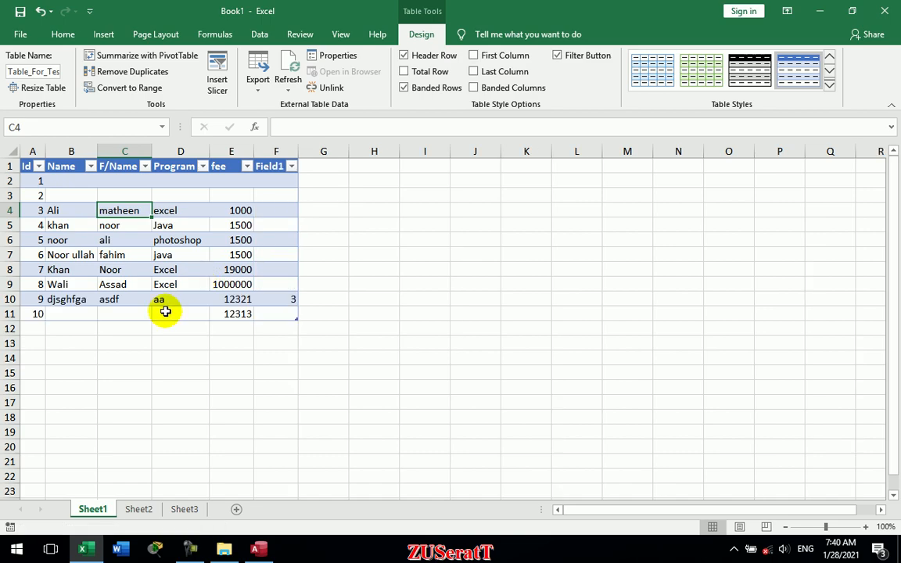
Unlink the table on Sheet1 from its external data source and select a cell inside it.
left_click(324, 87)
left_click(427, 321)
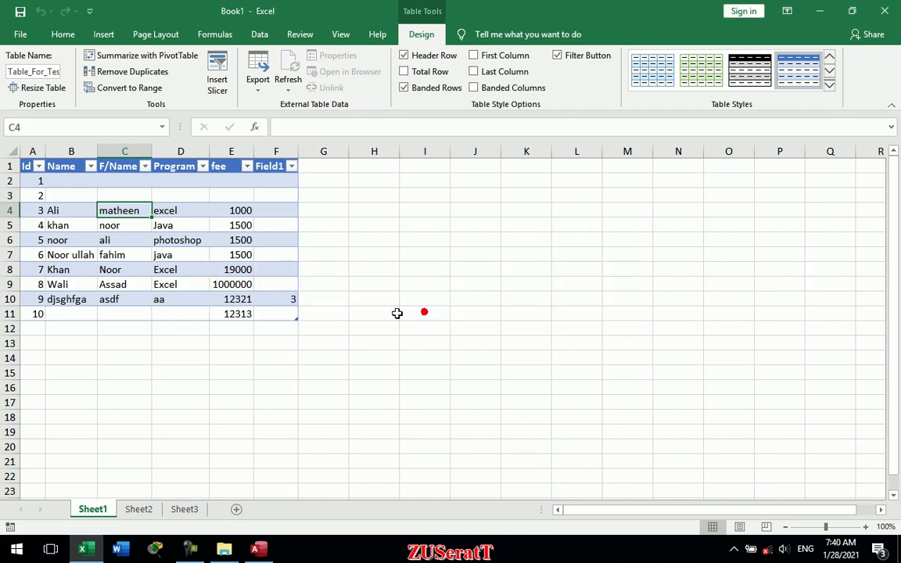
left_click(131, 224)
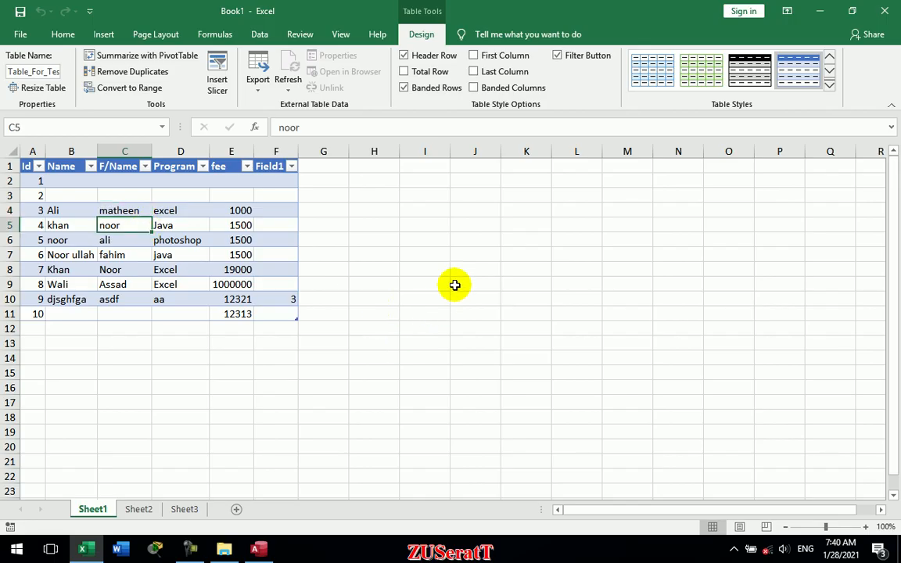
Switch to Access and fill record 10 of Table2 with Name As, F/Name S and Program A.
left_click(264, 552)
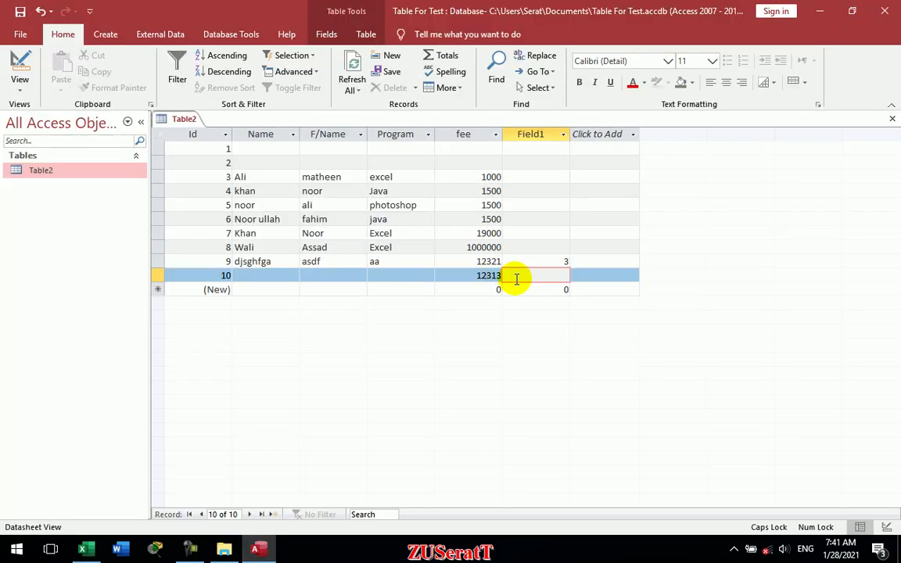
key("Tab")
key("Tab")
type("As")
key("Tab")
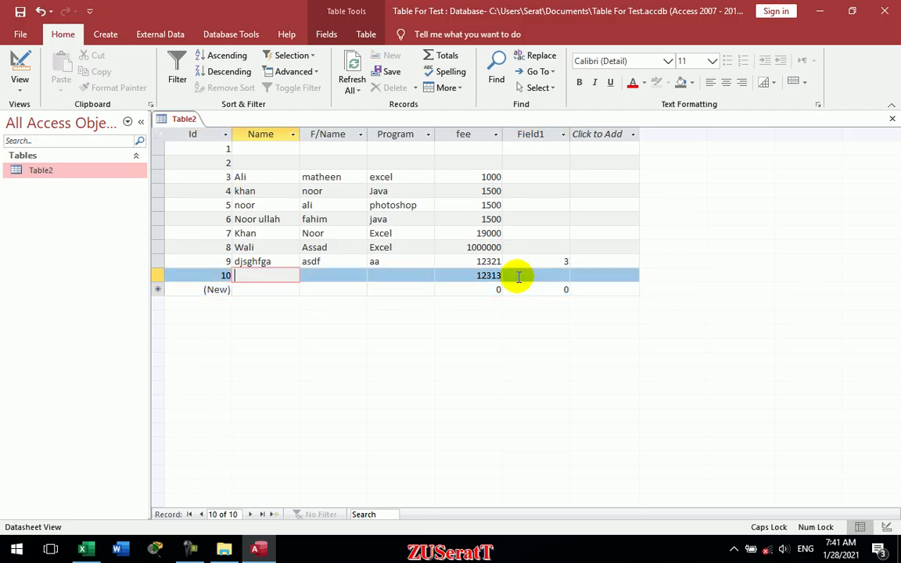
type("S")
key("Tab")
type("A")
Set record 10's fee to 123 and complete the record.
key("Tab")
type("s")
key("Tab")
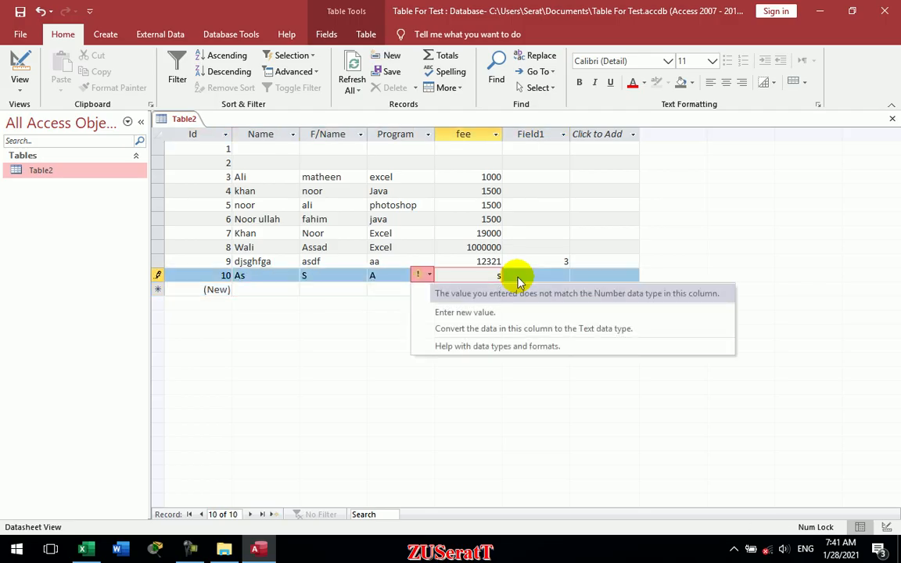
key("Up")
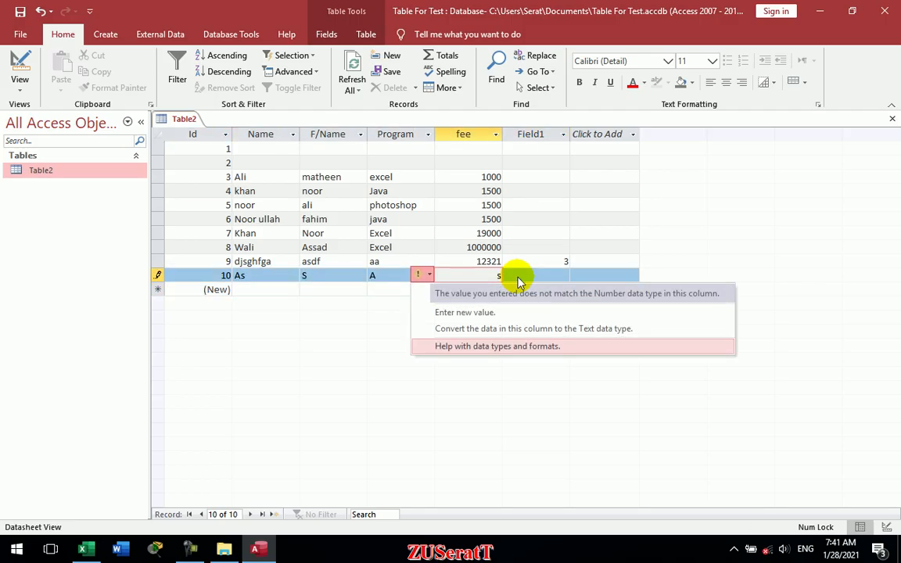
left_click(301, 326)
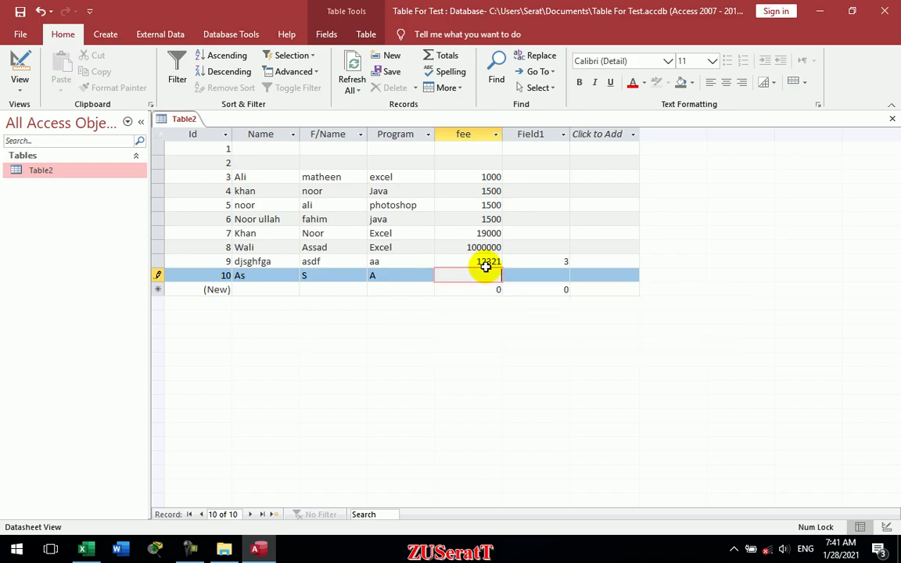
key("Tab")
key("Tab")
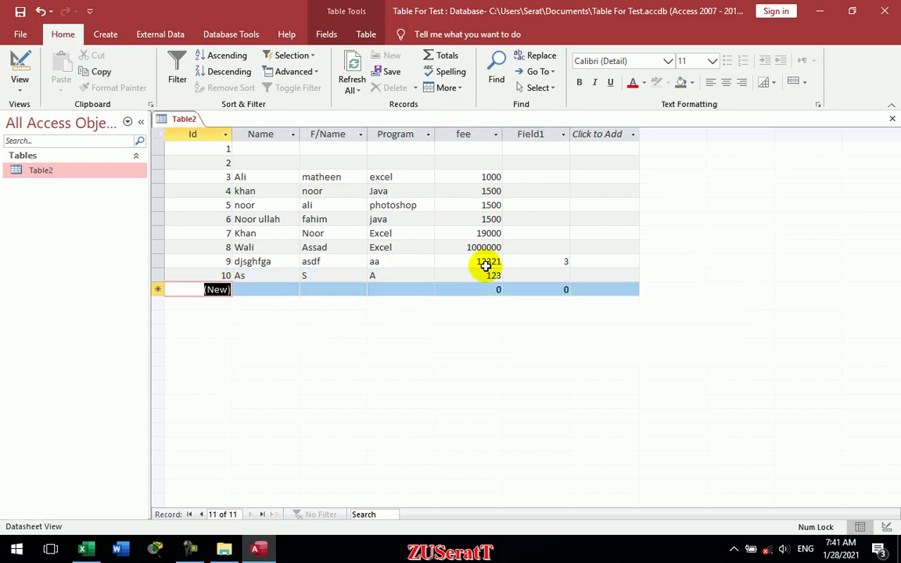
Add record 11 to Table2 with Name 1231, Program 123 and fee 2134.
key("Tab")
type("1231")
key("Tab")
key("Tab")
type("123")
key("Tab")
key("Tab")
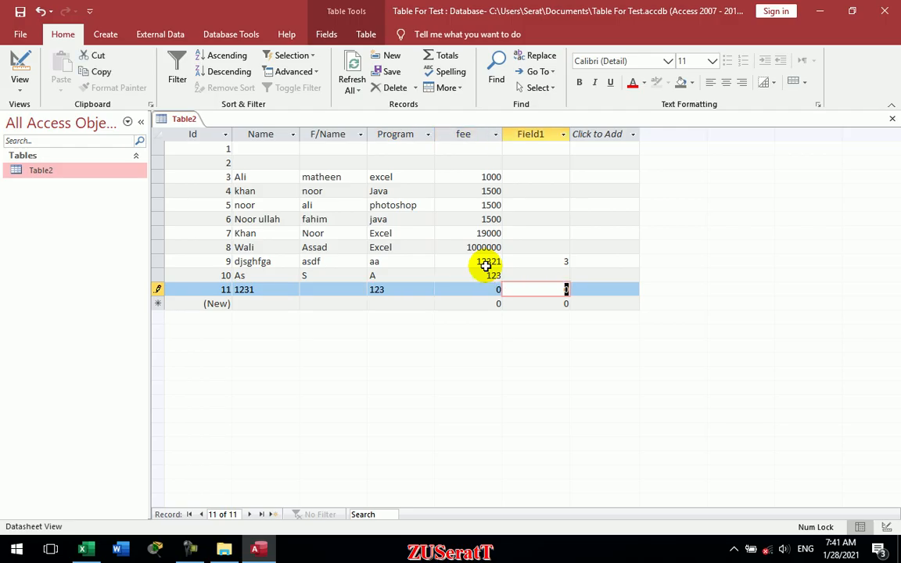
key("shift+Tab")
type("2134")
key("Tab")
key("Tab")
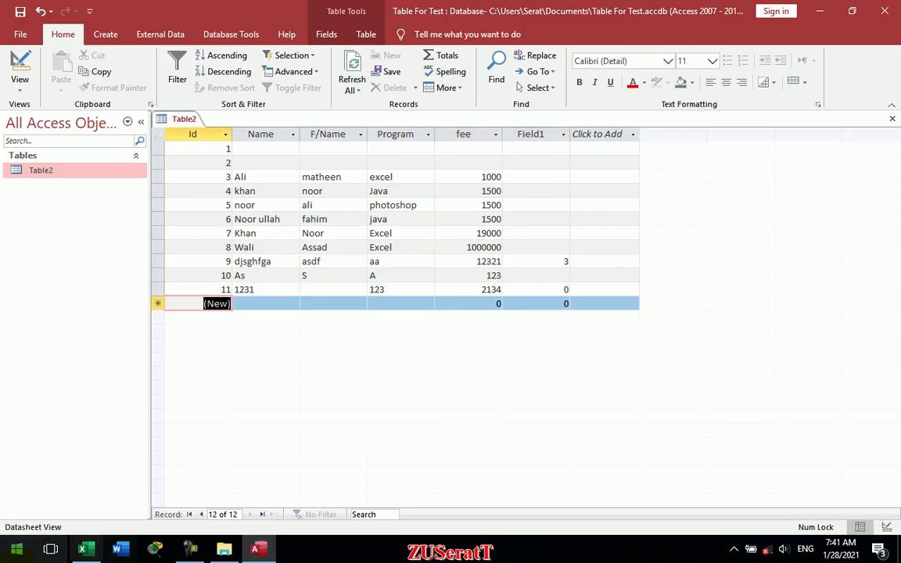
Switch to Excel, try to refresh the unlinked table, and check its rows in A4:F11.
left_click(84, 550)
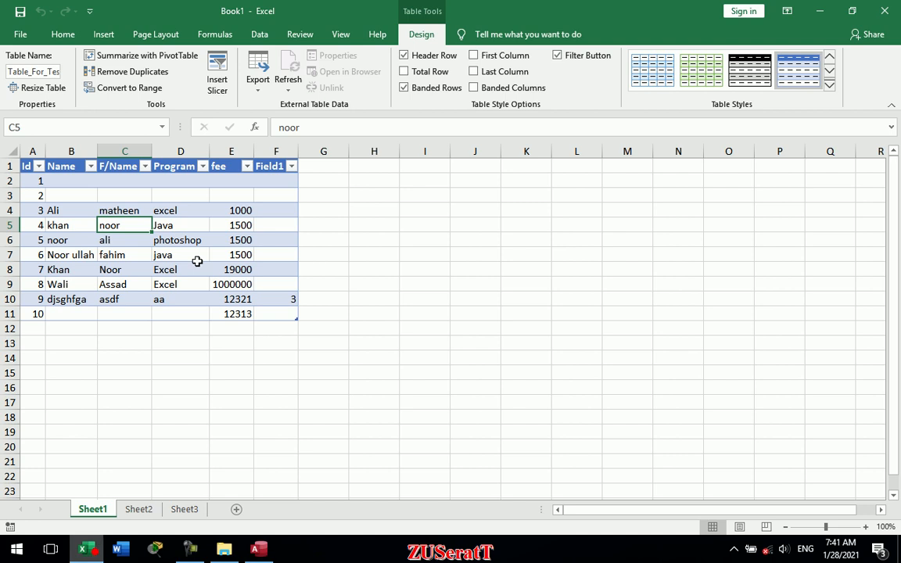
left_click(299, 88)
left_click(323, 122)
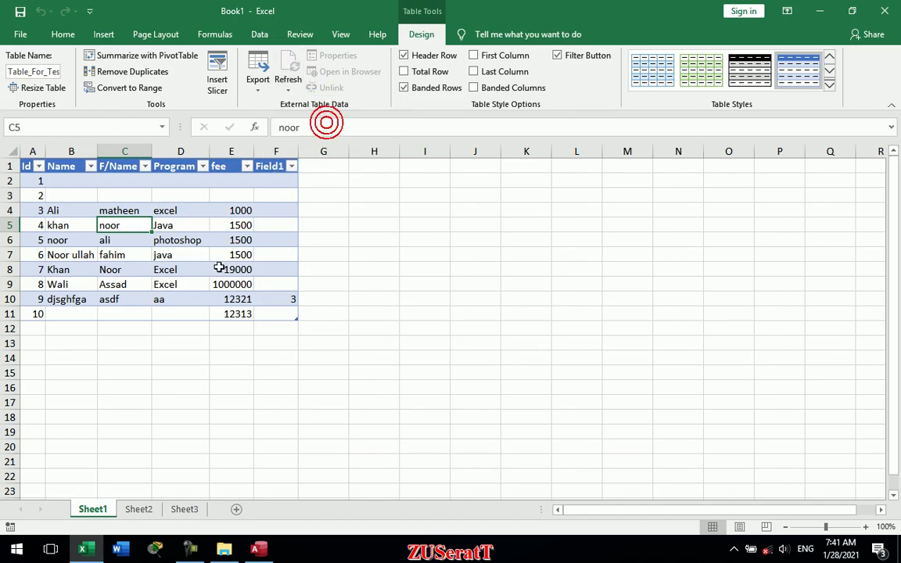
left_click(290, 88)
left_click(330, 119)
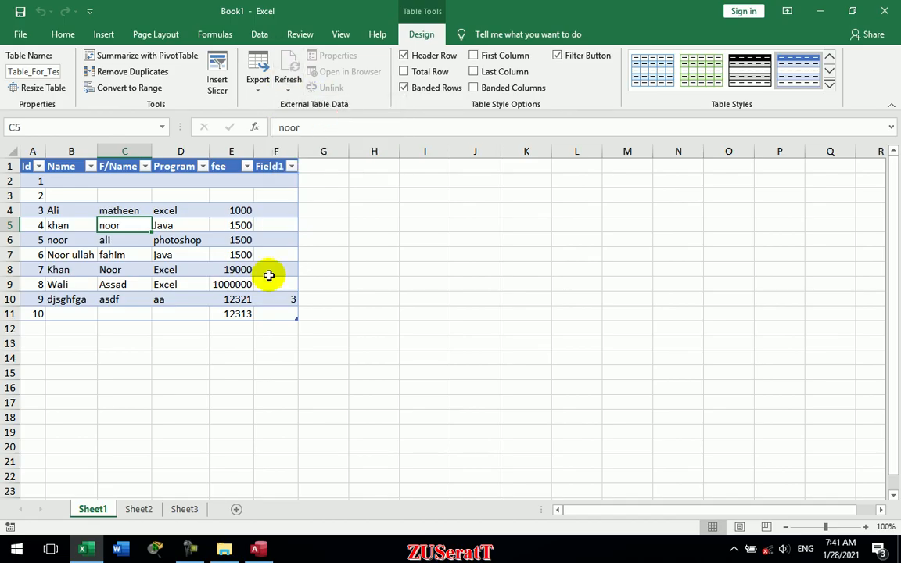
left_click(268, 273)
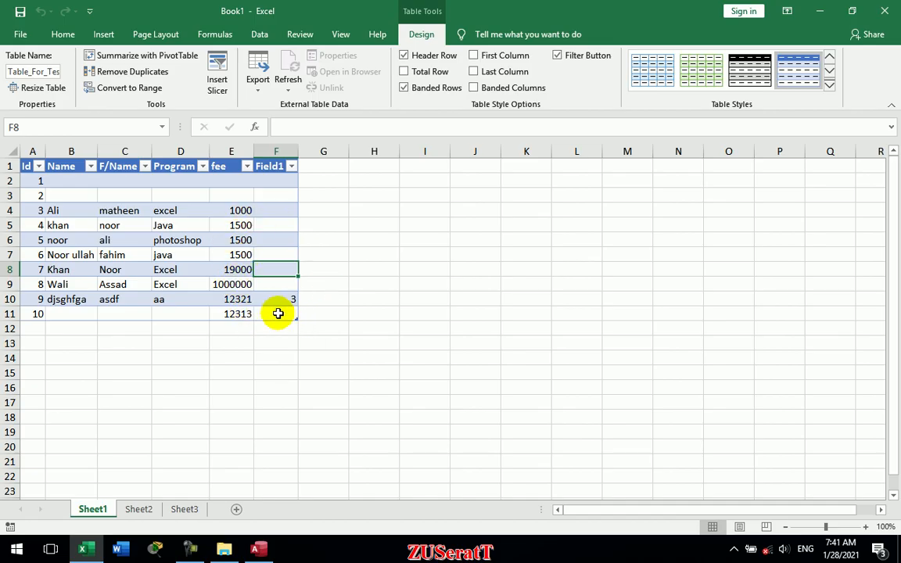
left_click_drag(32, 210, 294, 316)
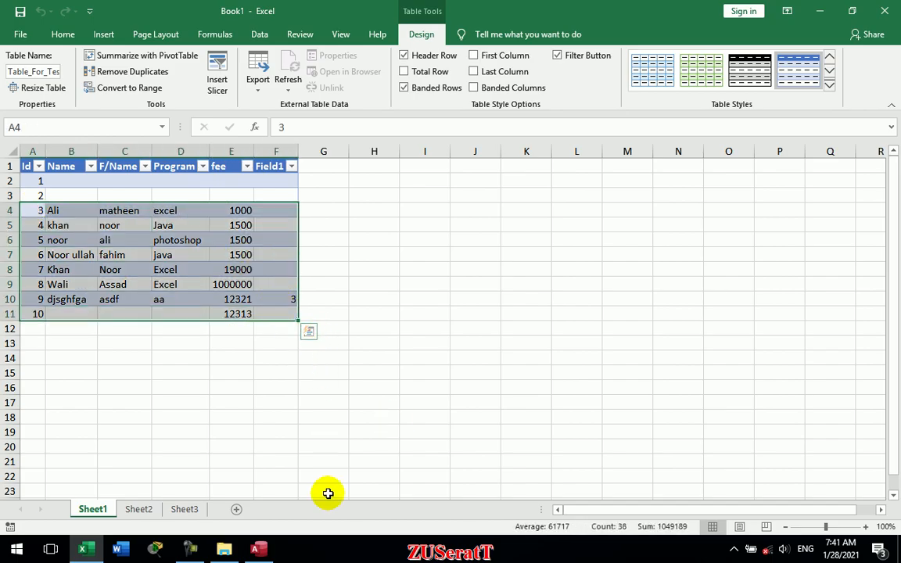
Switch to Access, close the Table For Test database and return to Sheet1 of the Excel workbook.
left_click(260, 550)
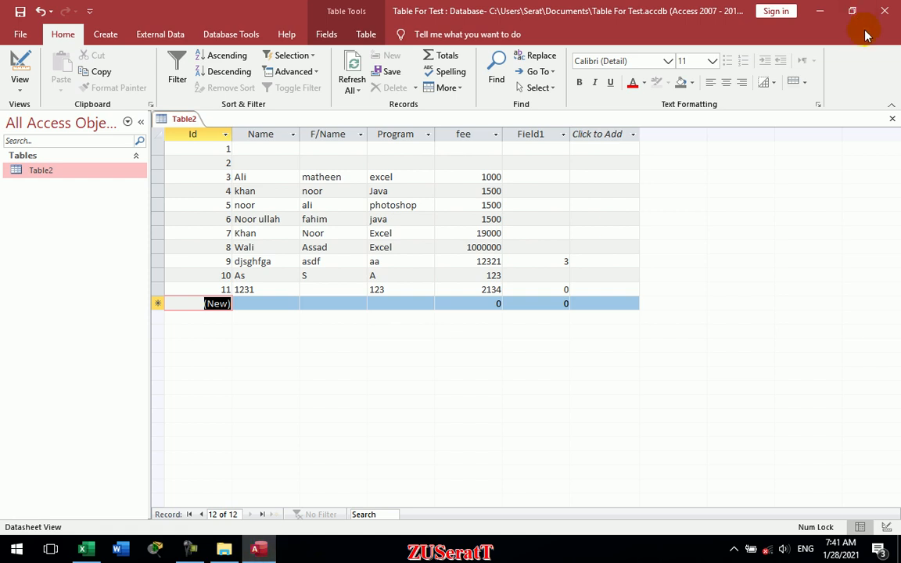
left_click(877, 10)
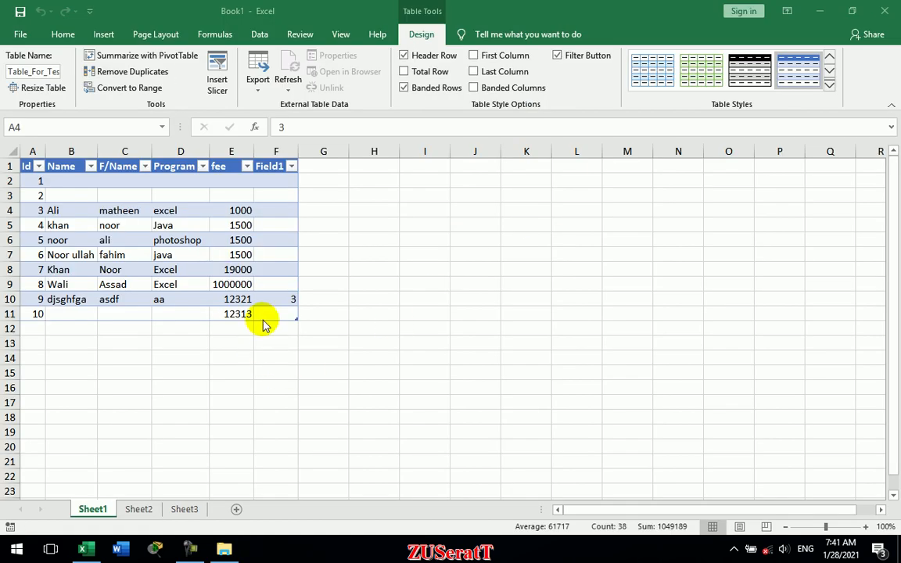
left_click(259, 39)
left_click(395, 202)
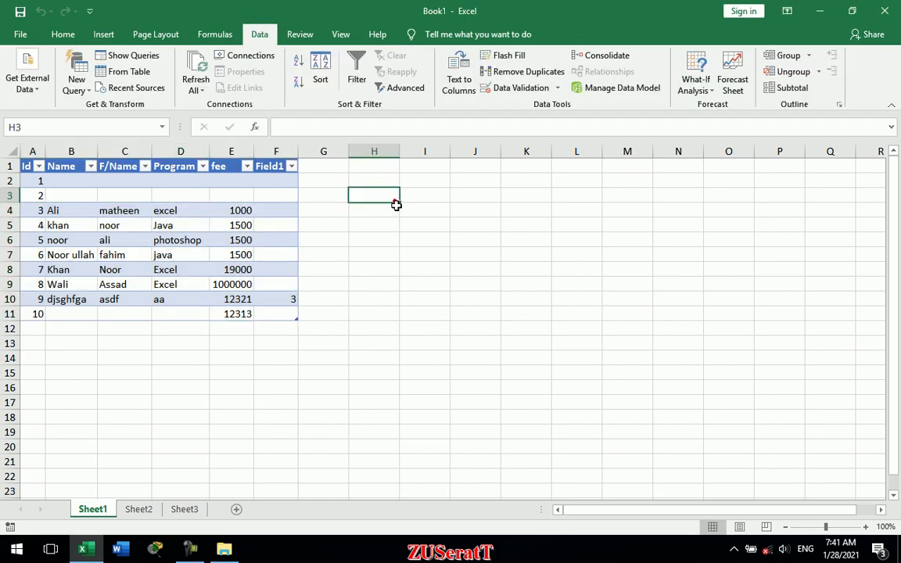
Start a direct import of the Table For Test Access database from Sheet2, keeping the import options clear of the cells.
left_click(145, 509)
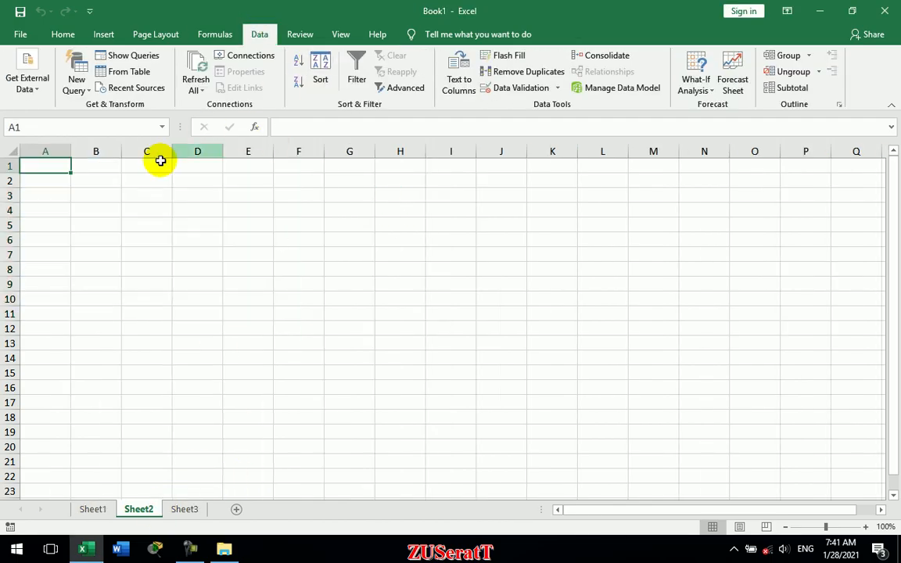
left_click(31, 84)
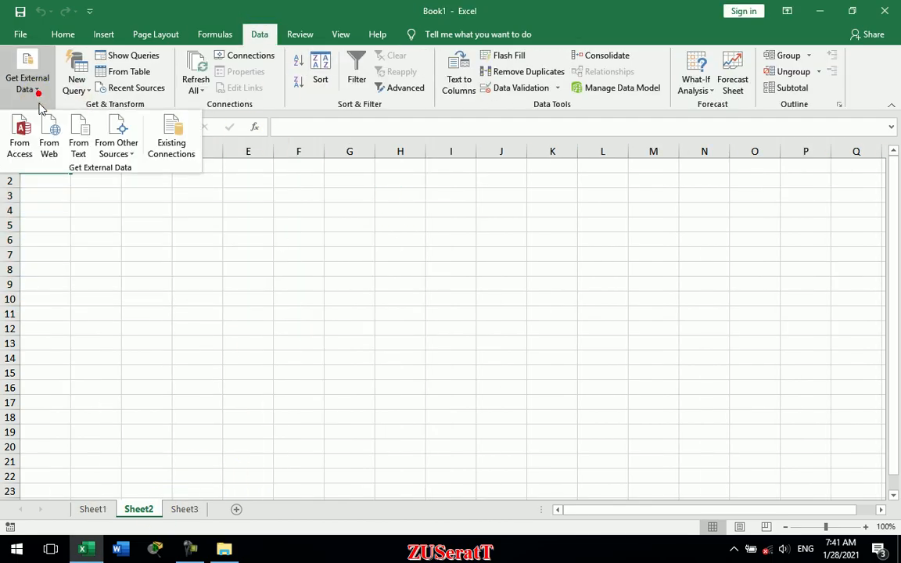
left_click(29, 146)
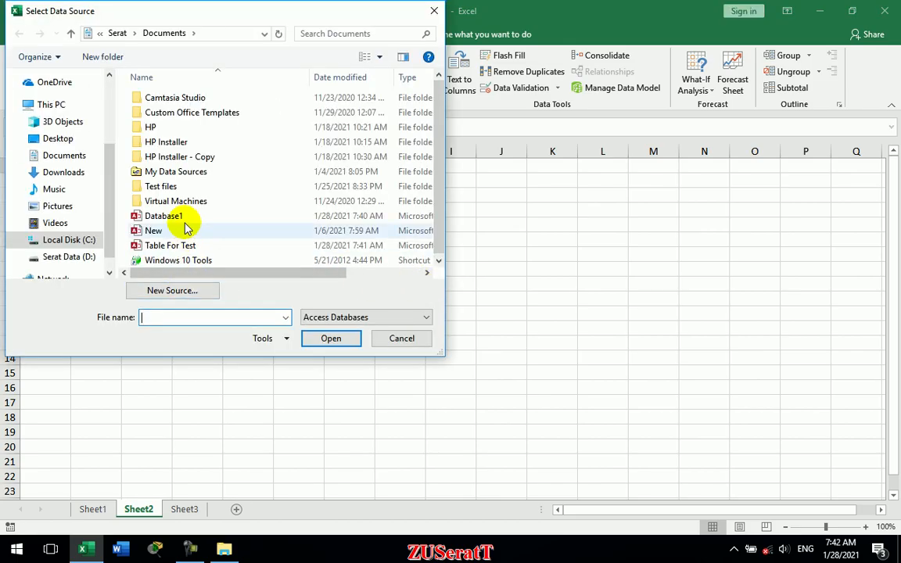
left_click(176, 246)
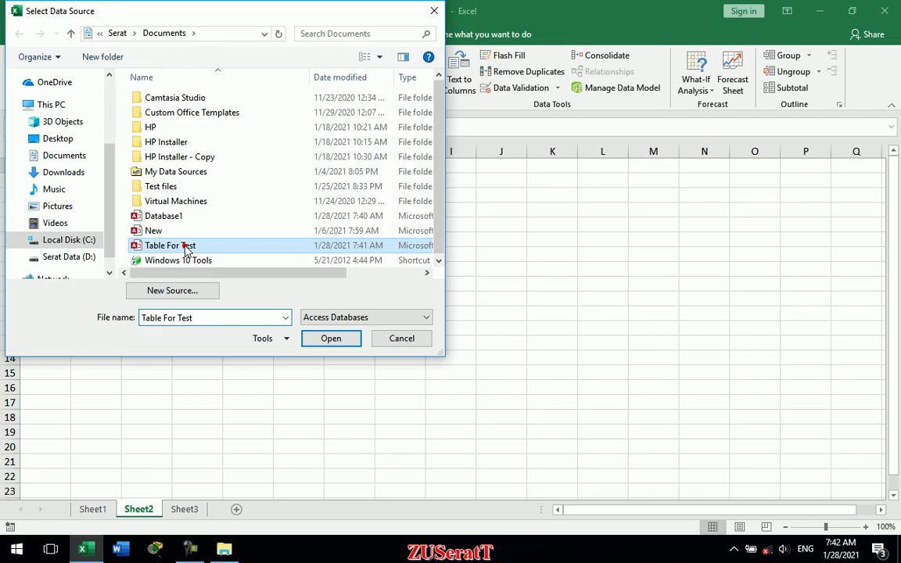
left_click(350, 339)
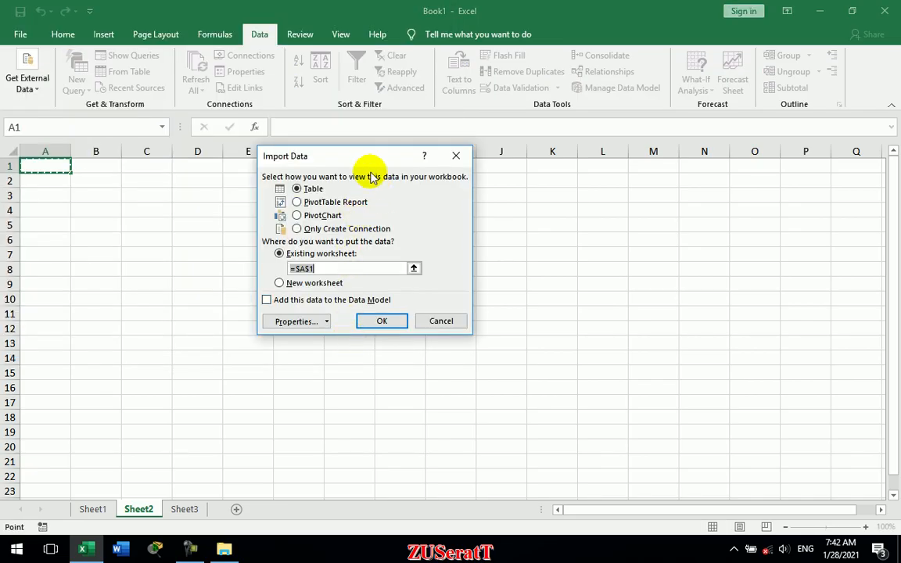
left_click_drag(364, 156, 595, 75)
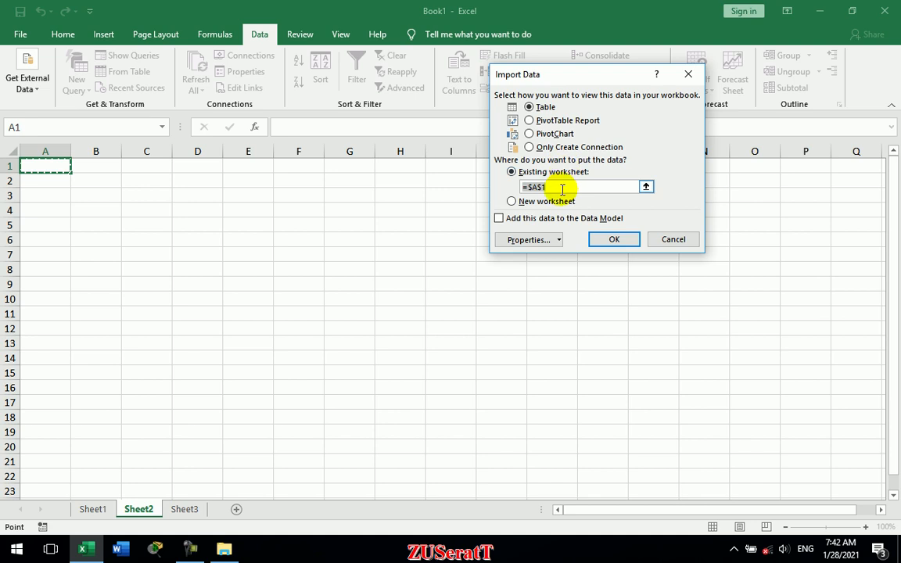
Try to set the import location to E4:G10 on Sheet2 combined with cell E7 on Sheet3.
left_click_drag(225, 210, 366, 302)
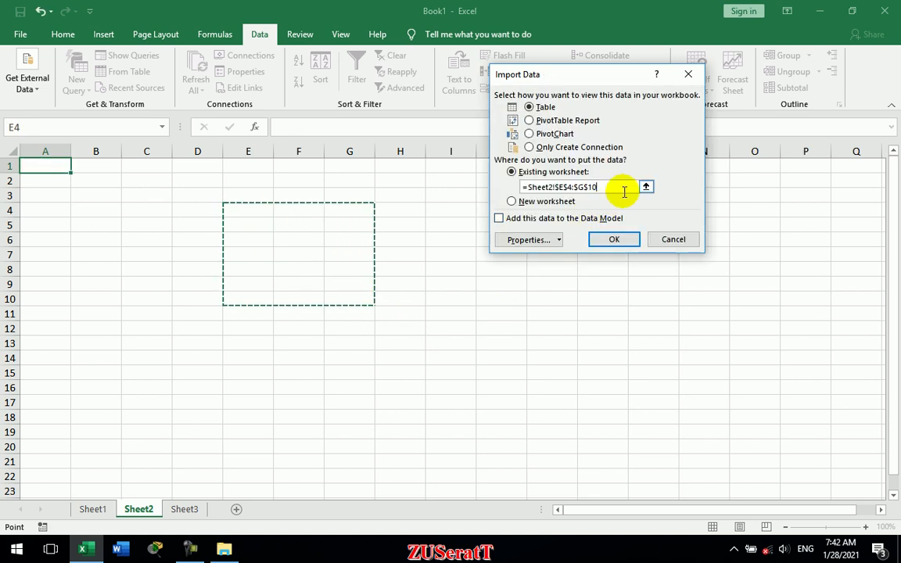
type("+")
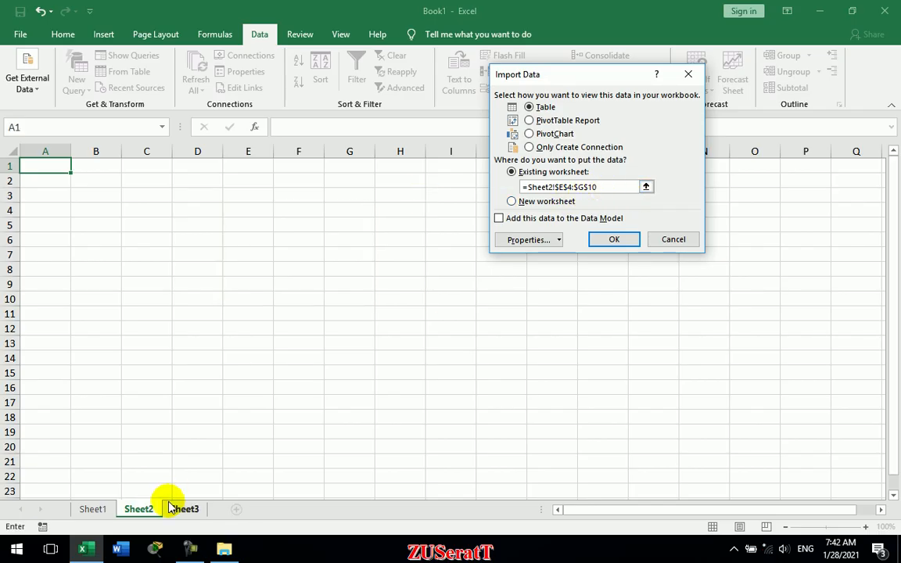
left_click(185, 509)
left_click(259, 253)
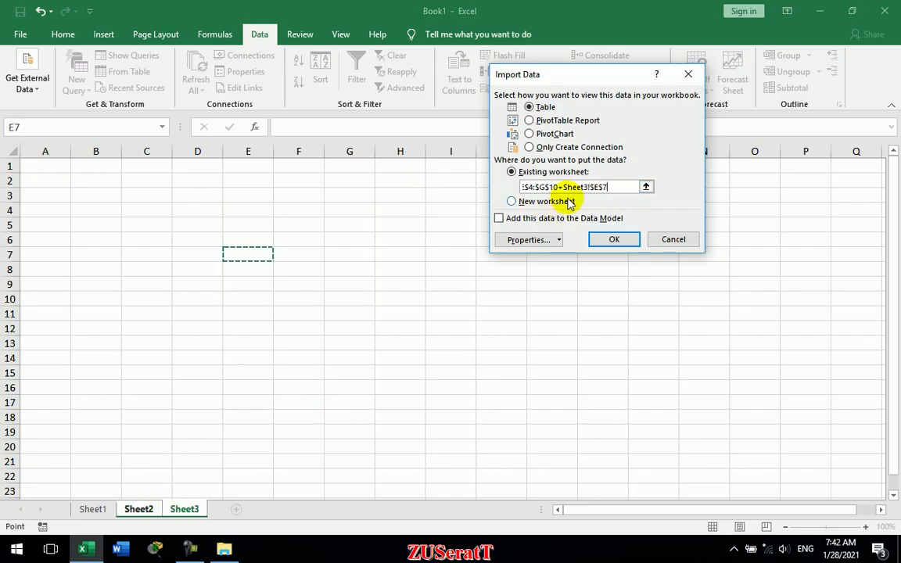
Clear the combined import location and choose cell D8 on Sheet3 instead.
left_click(619, 186)
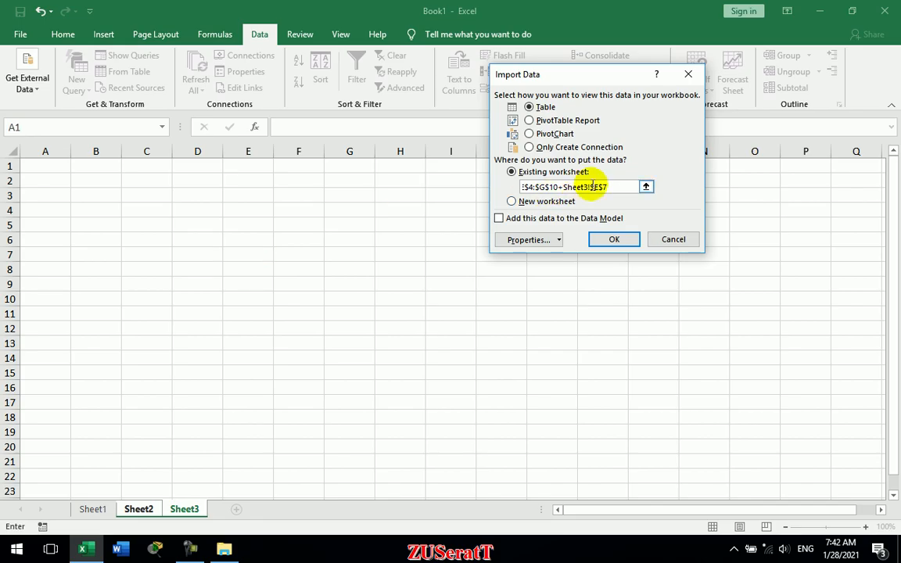
key("BackSpace")
key("BackSpace")
key("BackSpace")
key("BackSpace")
key("BackSpace")
key("BackSpace")
key("BackSpace")
key("BackSpace")
key("BackSpace")
key("BackSpace")
key("BackSpace")
key("BackSpace")
key("BackSpace")
key("BackSpace")
key("BackSpace")
key("BackSpace")
key("BackSpace")
key("BackSpace")
left_click(213, 269)
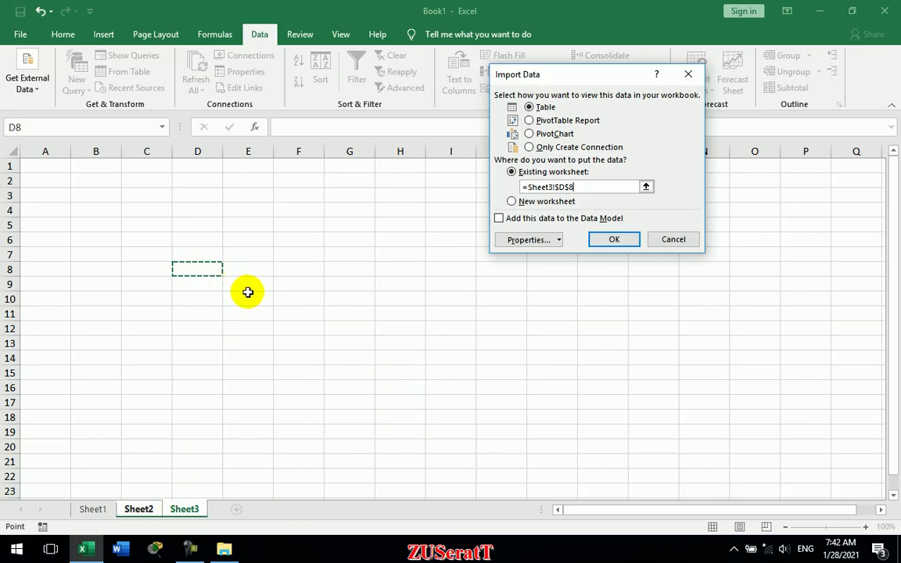
Import the Access data as a table into a new worksheet.
left_click(520, 205)
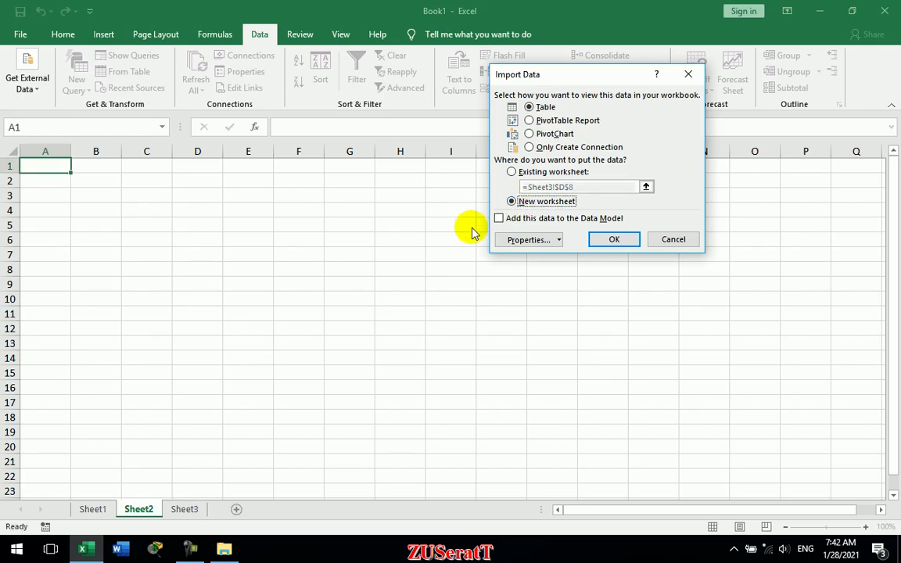
left_click(588, 244)
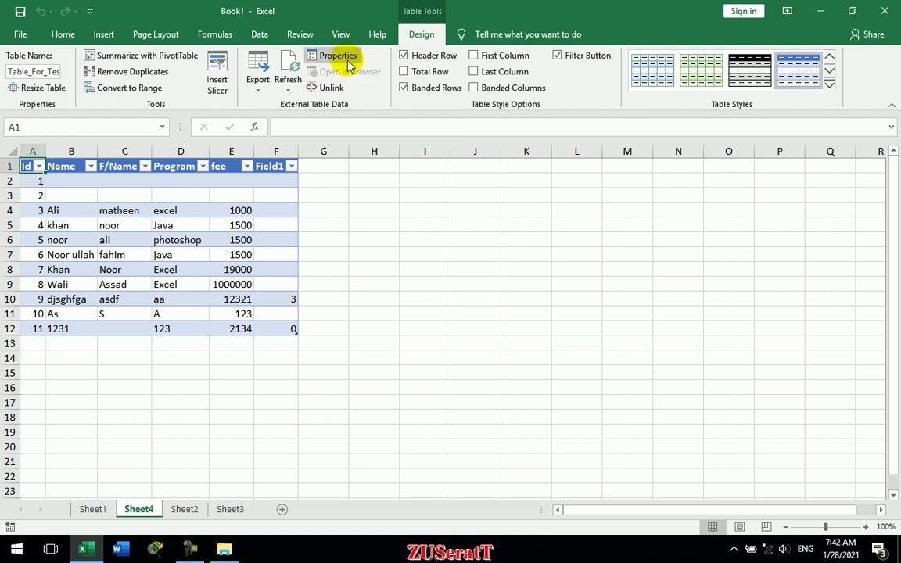
Open the workbook connections and look at the refresh options for the Table For Test connection.
left_click(262, 35)
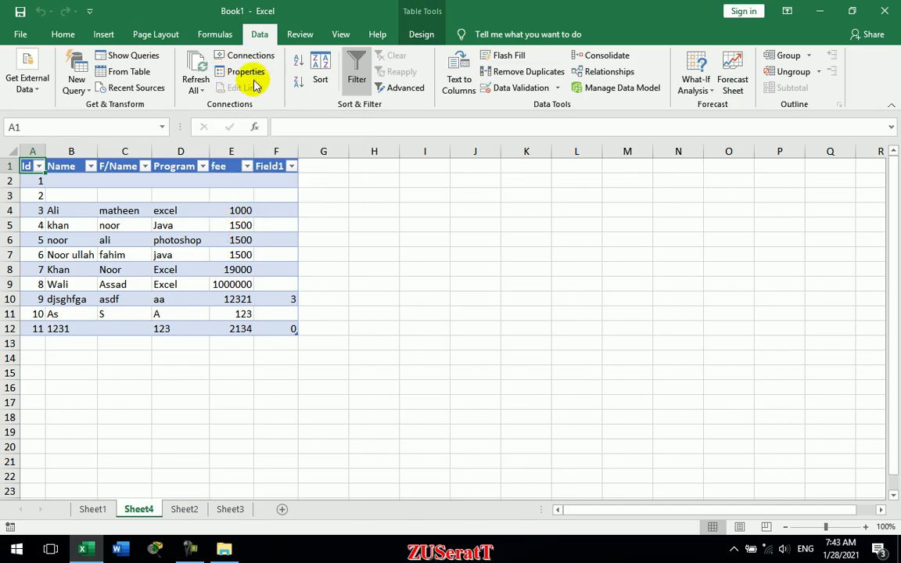
left_click(239, 54)
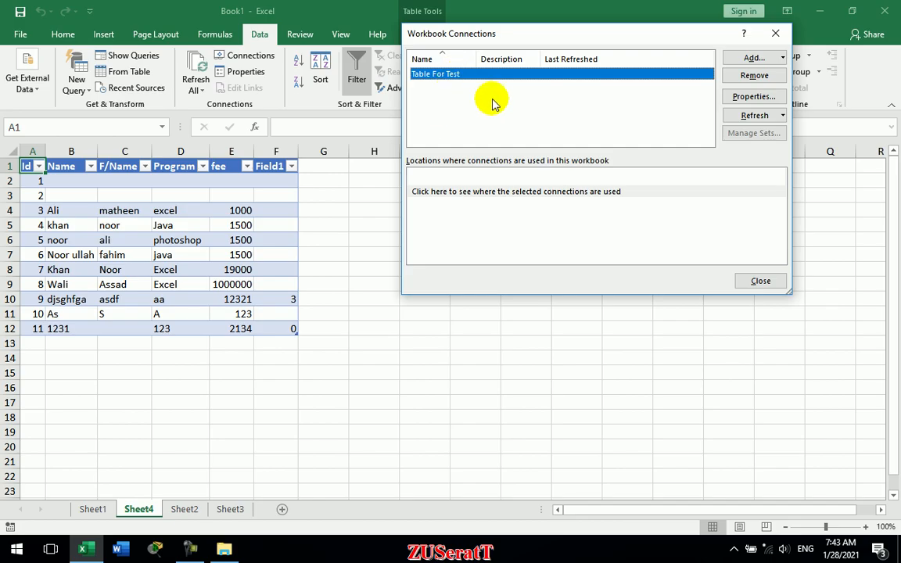
left_click(783, 116)
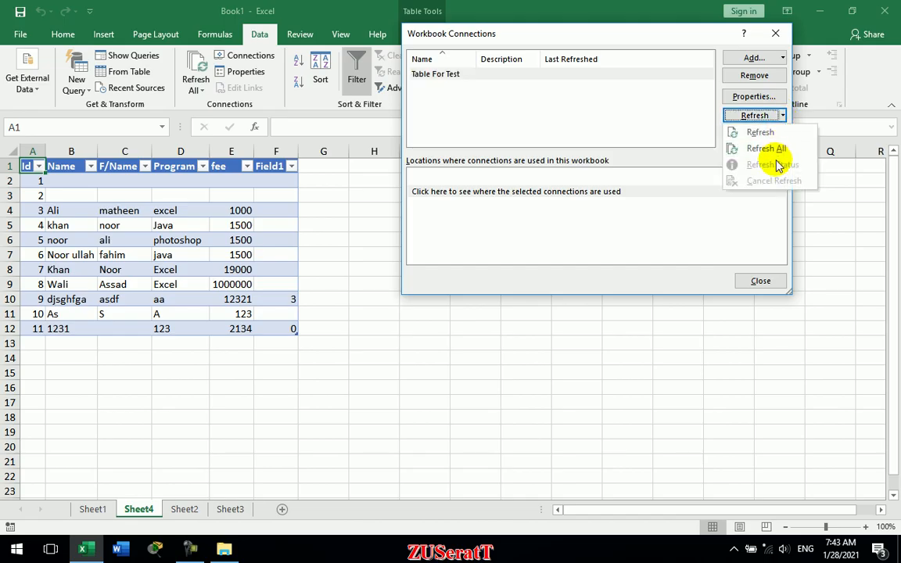
left_click(640, 95)
left_click(640, 94)
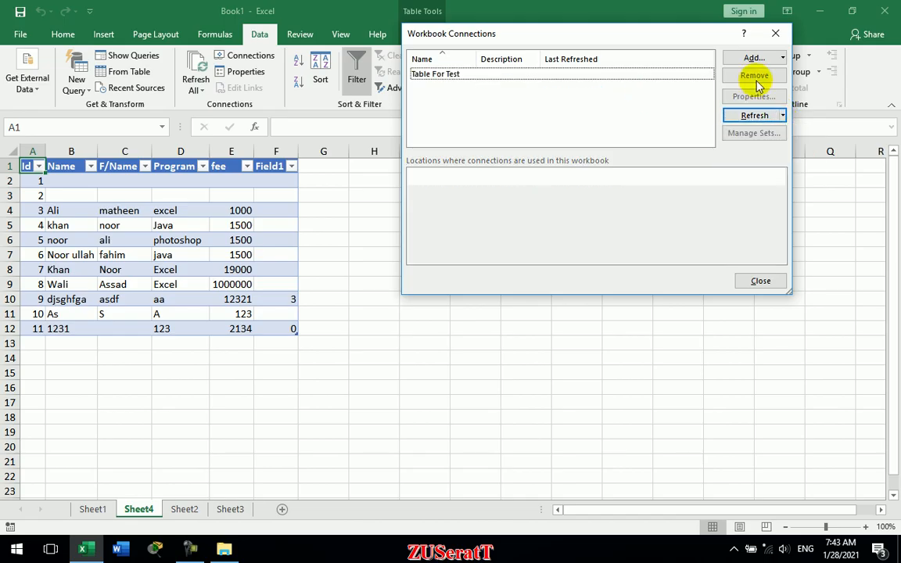
Set the Table For Test connection to refresh every 2 minutes and whenever the file is opened.
left_click(570, 72)
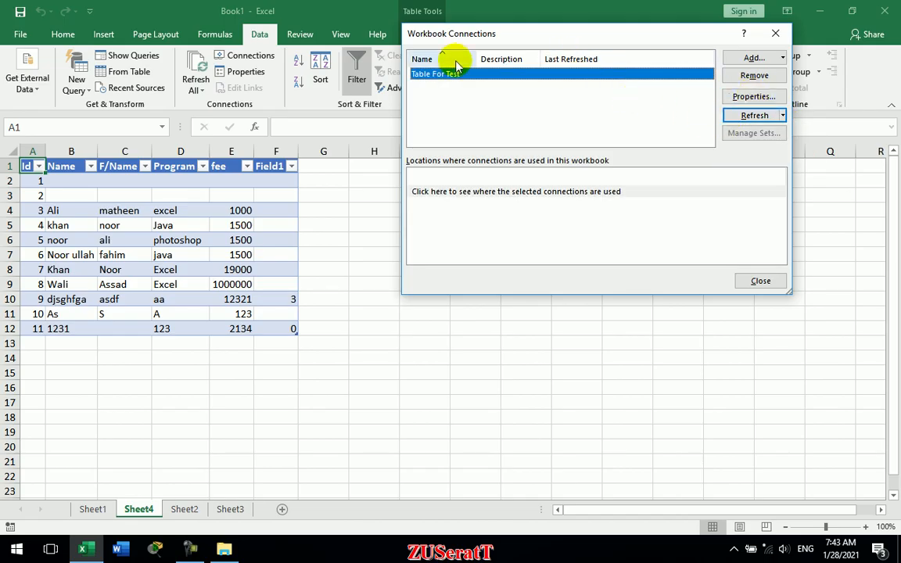
left_click(768, 96)
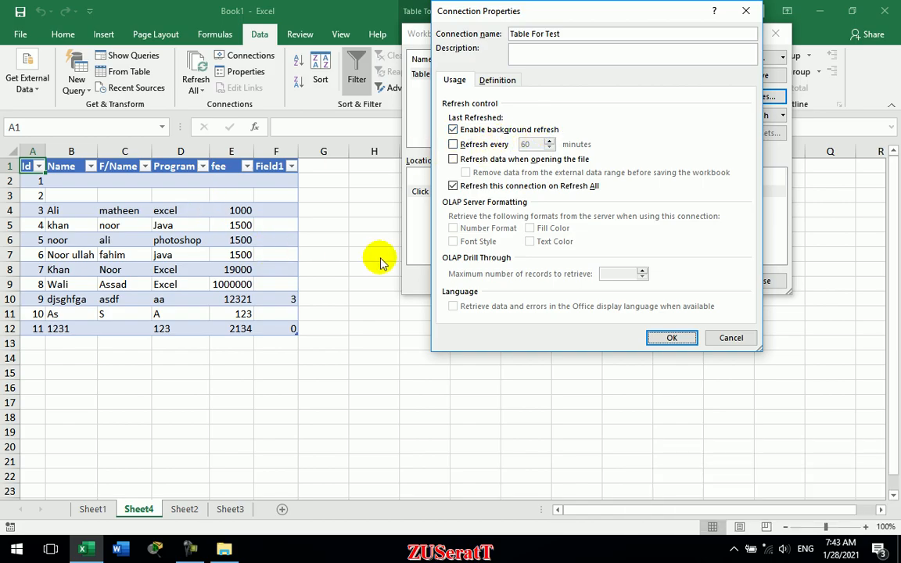
left_click(493, 151)
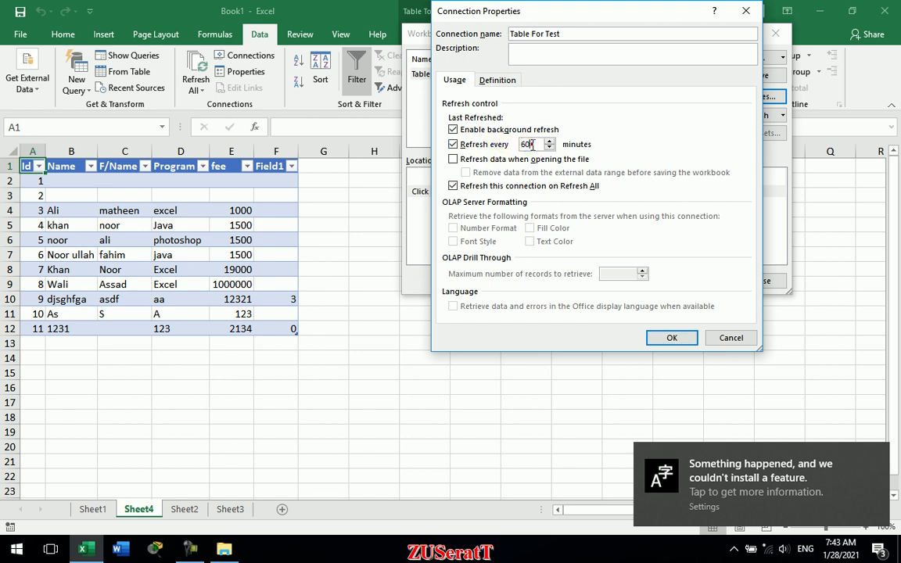
key("BackSpace")
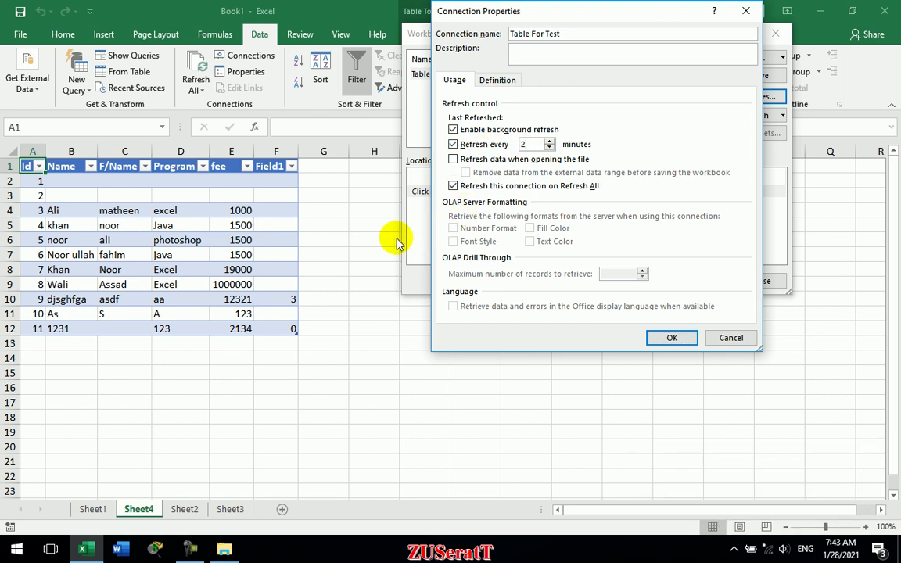
left_click(453, 159)
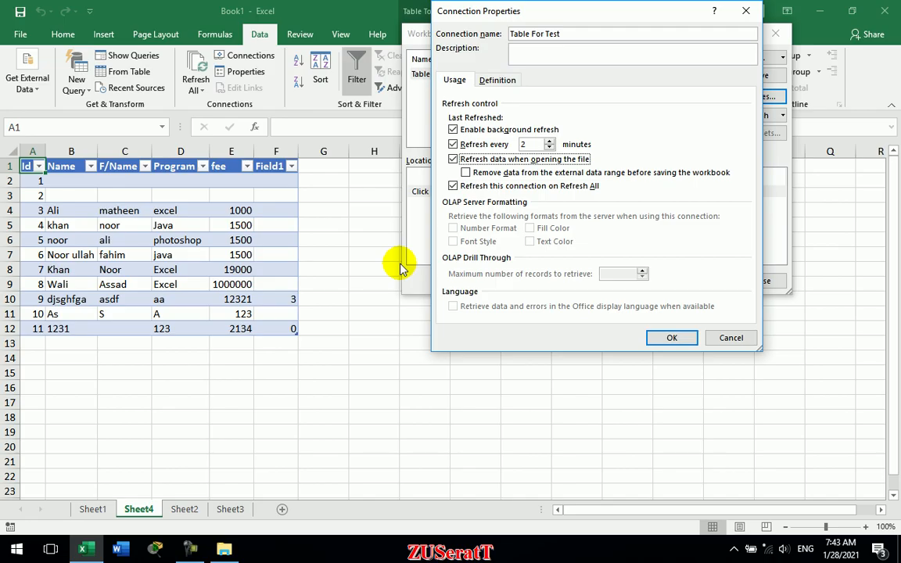
left_click(487, 173)
left_click(485, 175)
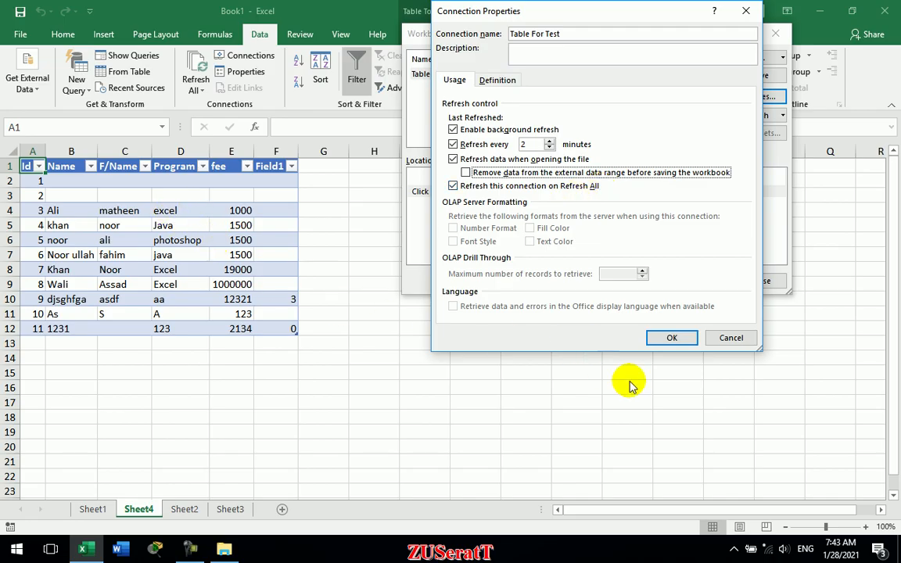
left_click(665, 338)
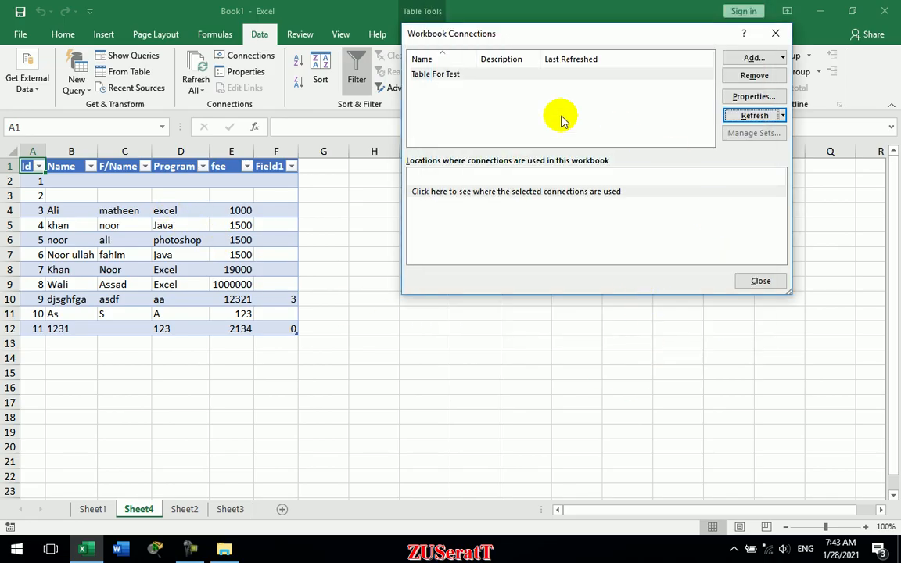
Remove the Table For Test connection from the workbook and close the connections list.
left_click(546, 76)
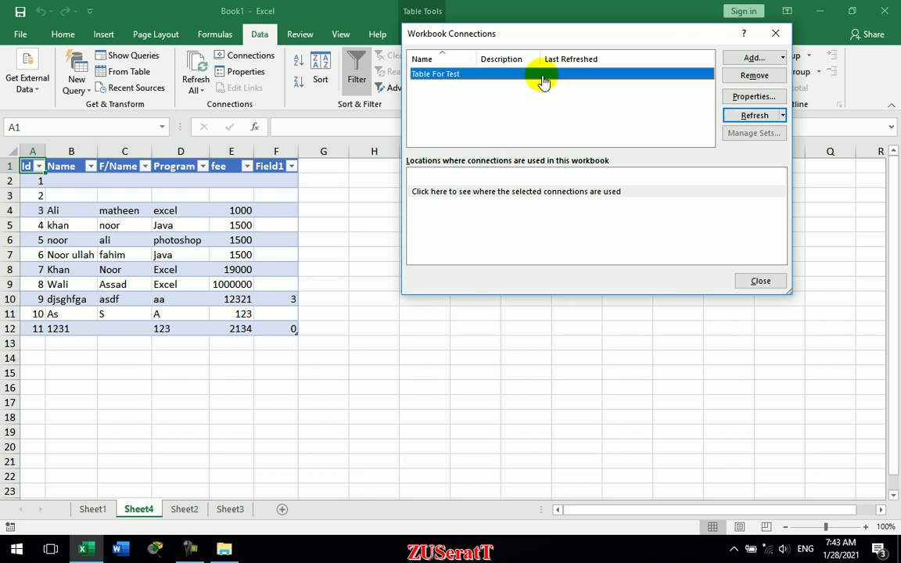
left_click(754, 75)
left_click(429, 312)
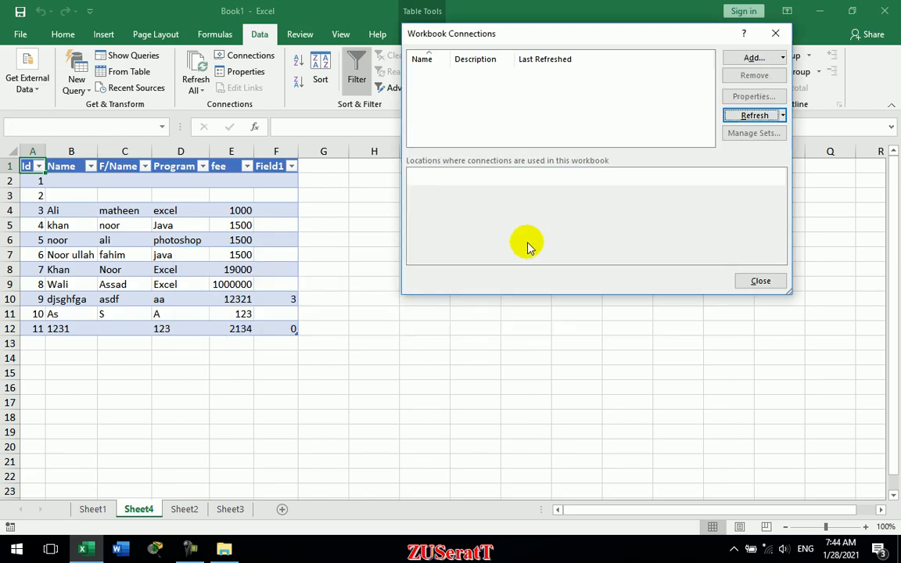
left_click(761, 281)
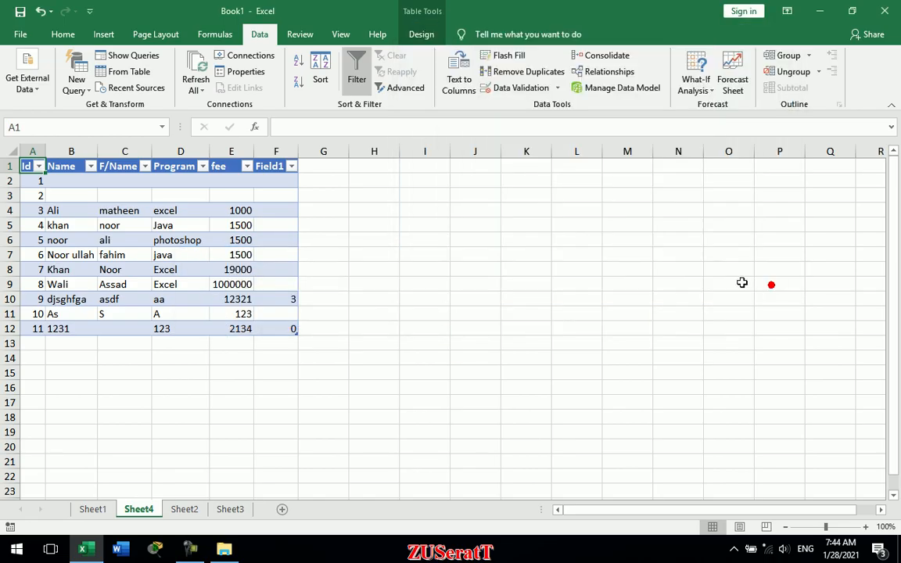
Unlink the imported table on Sheet4 from its external data source.
left_click(257, 226)
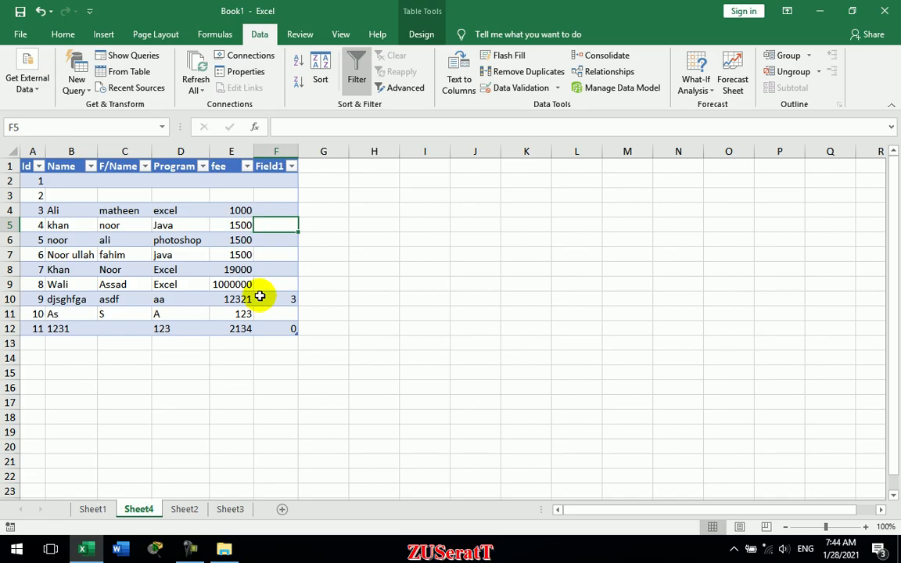
left_click(423, 34)
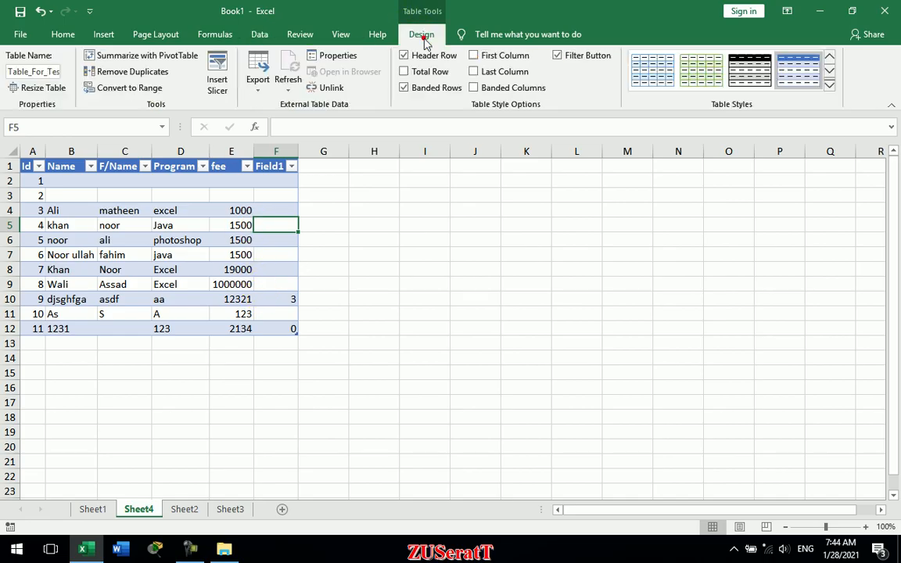
left_click(329, 88)
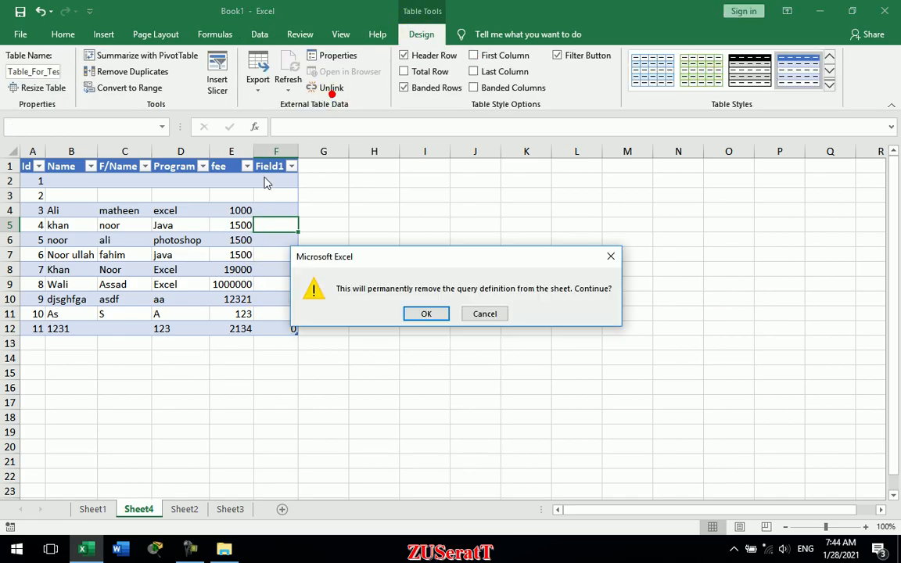
left_click(429, 312)
left_click(242, 225)
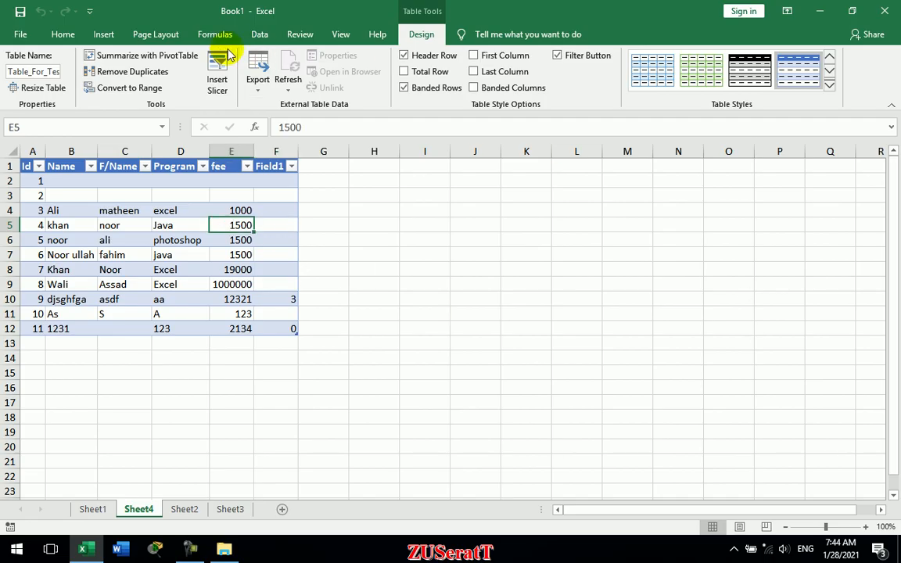
left_click(264, 37)
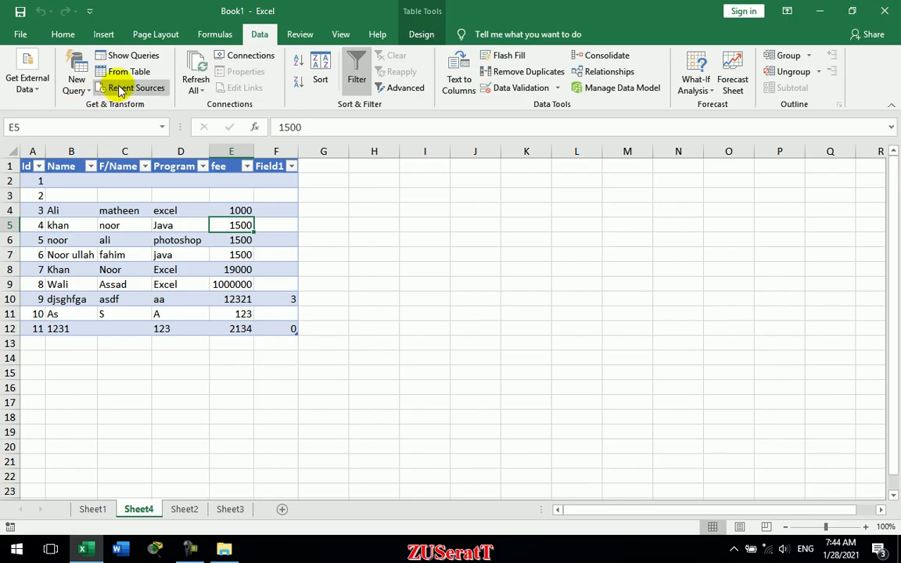
left_click(46, 89)
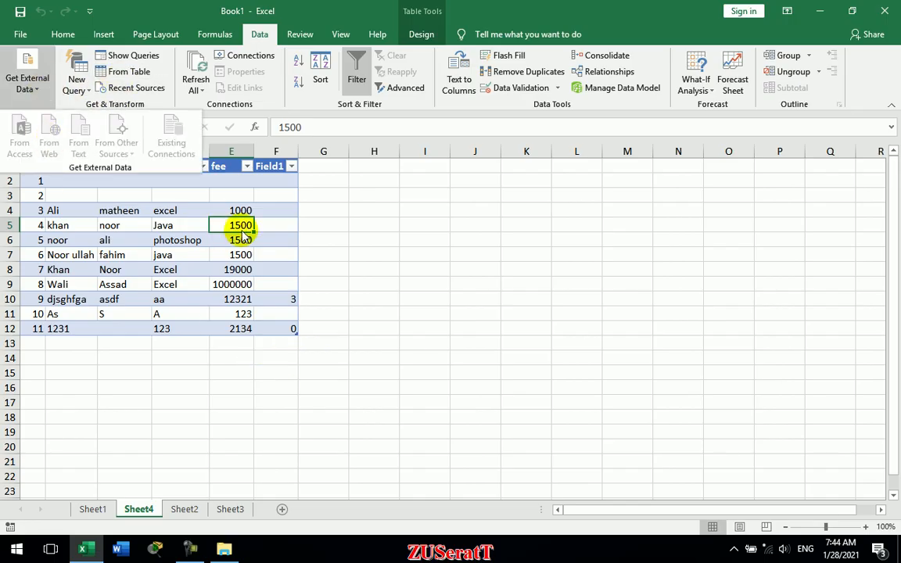
left_click(332, 208)
left_click(230, 509)
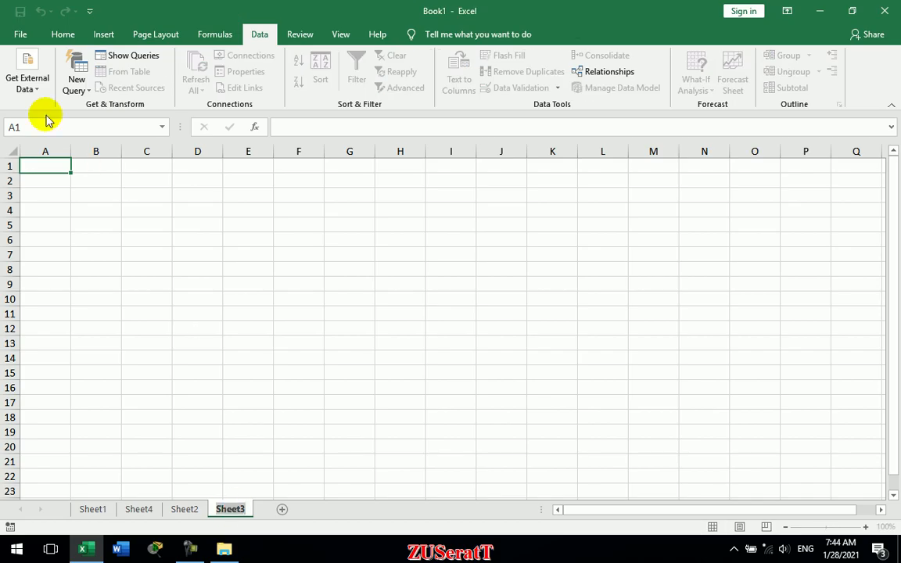
left_click(28, 86)
left_click(198, 247)
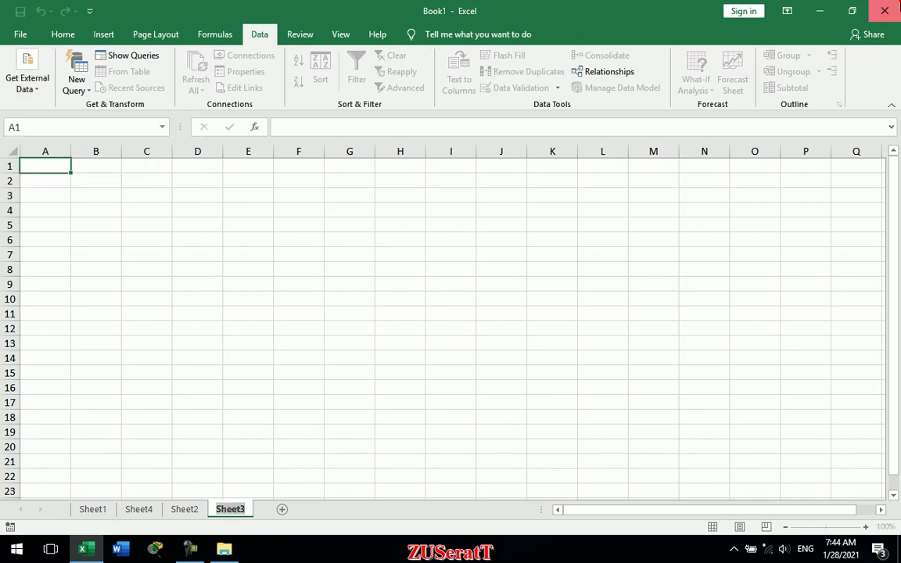
Close the current workbook without saving and create a new blank workbook.
left_click(885, 11)
left_click(448, 291)
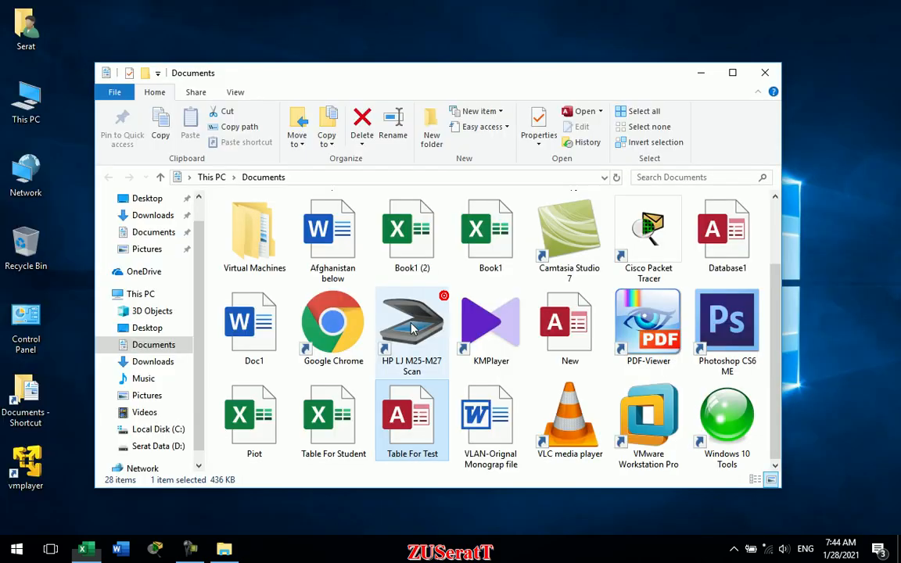
double_click(391, 458)
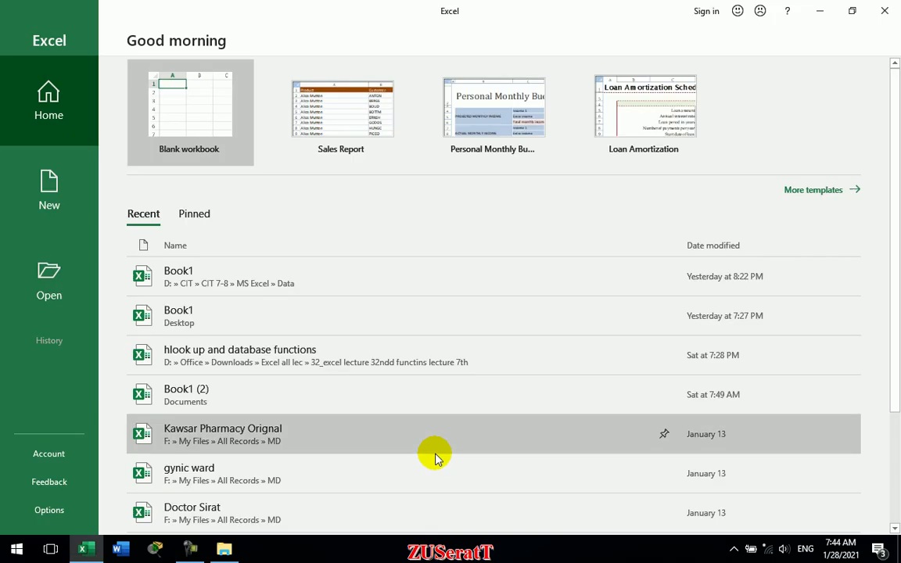
left_click(177, 107)
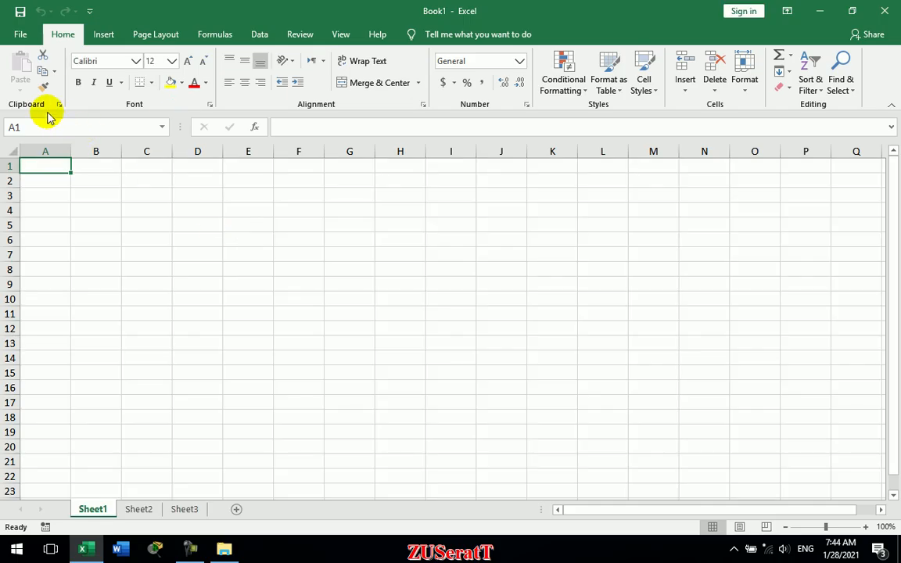
Start importing external data from a web page and mark the whole page for import in the web query.
left_click(249, 34)
left_click(30, 86)
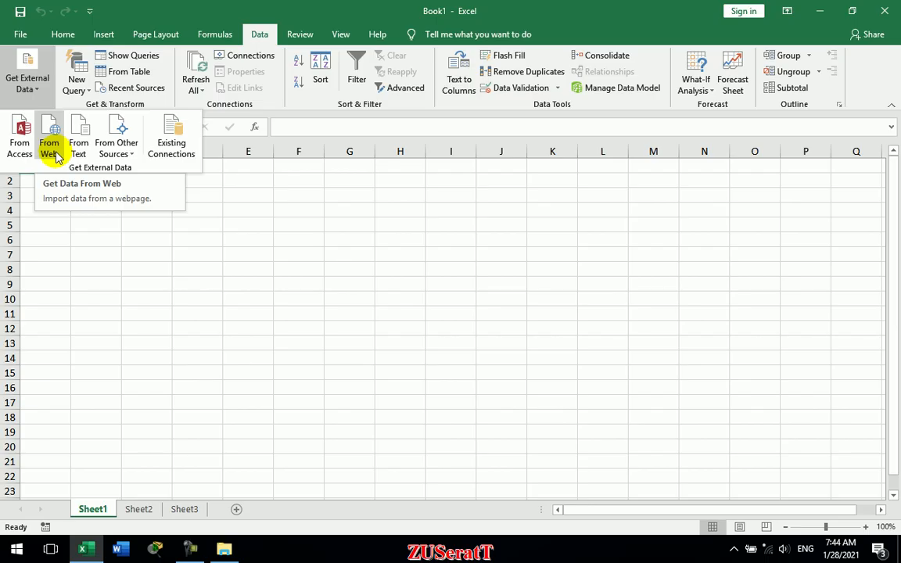
left_click(52, 149)
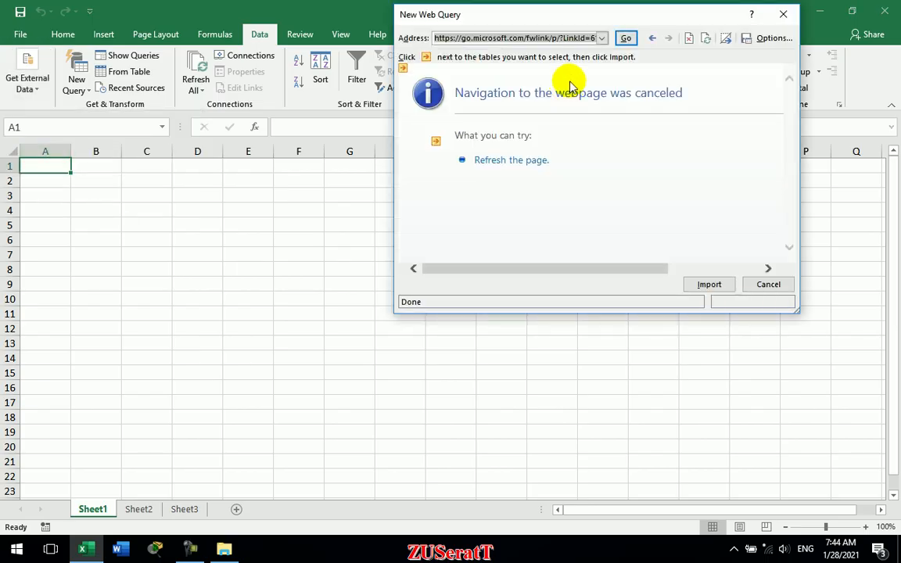
left_click(404, 70)
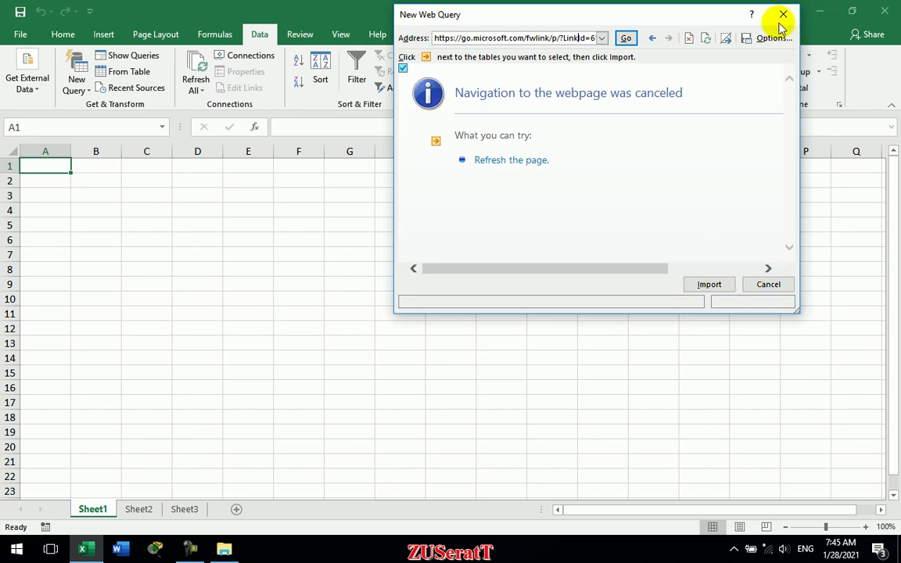
left_click_drag(694, 19, 748, 193)
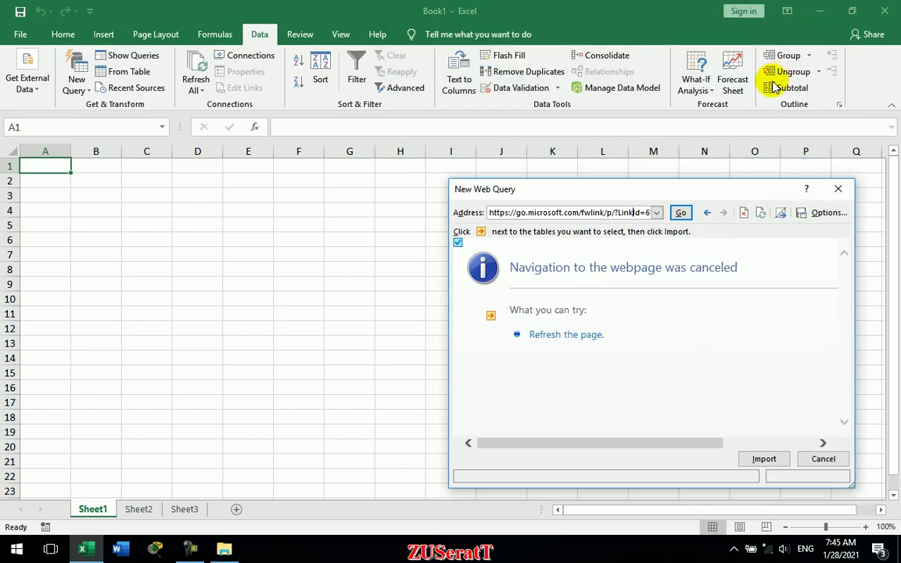
Show the desktop and browse to the D: drive in File Explorer.
key("super+d")
double_click(4, 92)
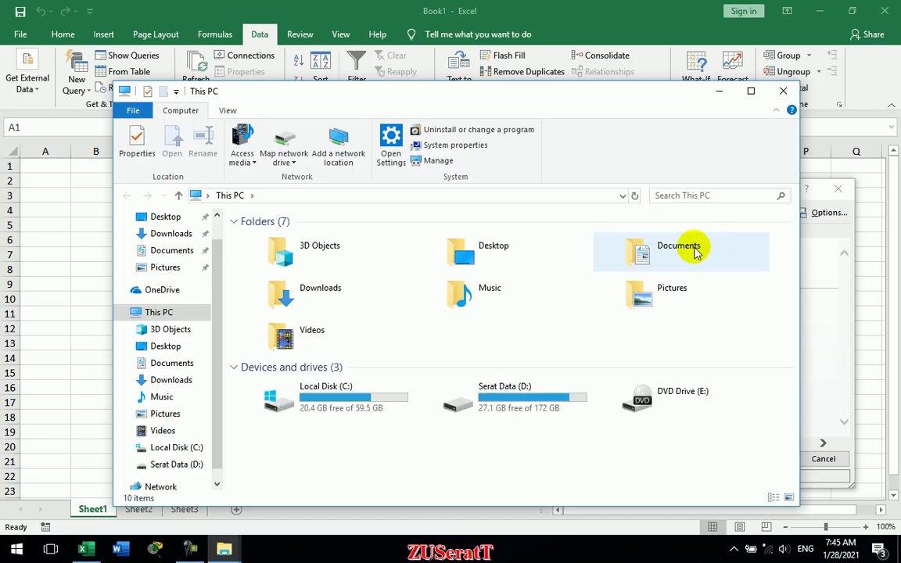
double_click(555, 399)
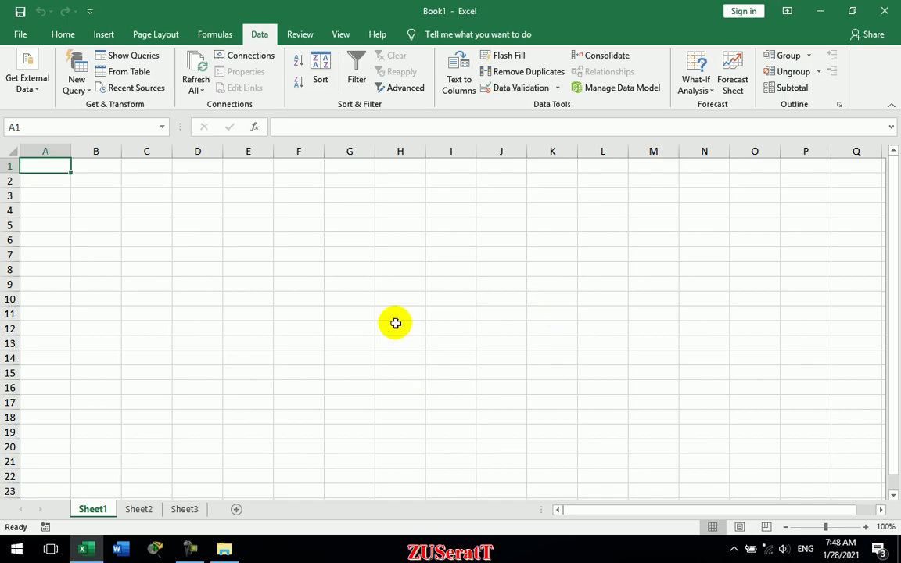
Reopen the web query, mark the whole page for import, and cancel the query.
left_click(24, 92)
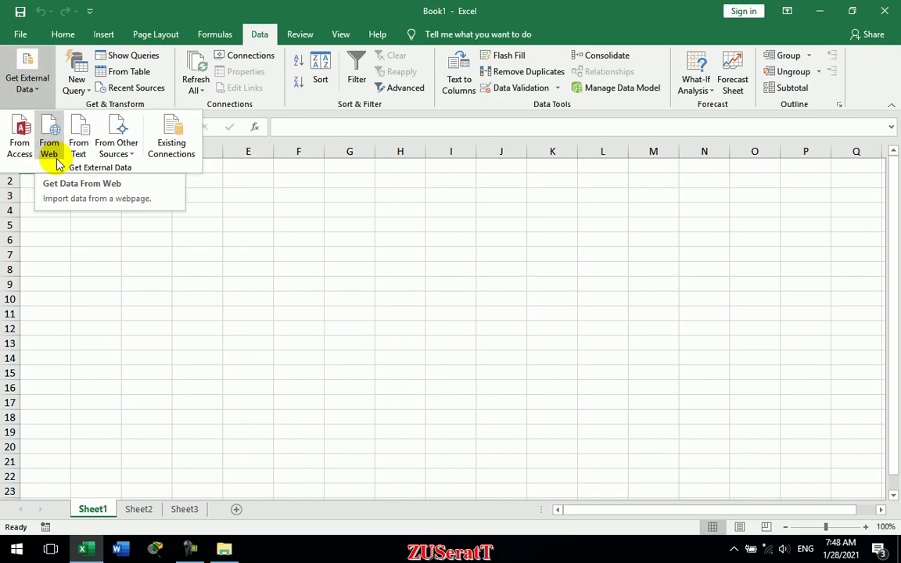
left_click(52, 148)
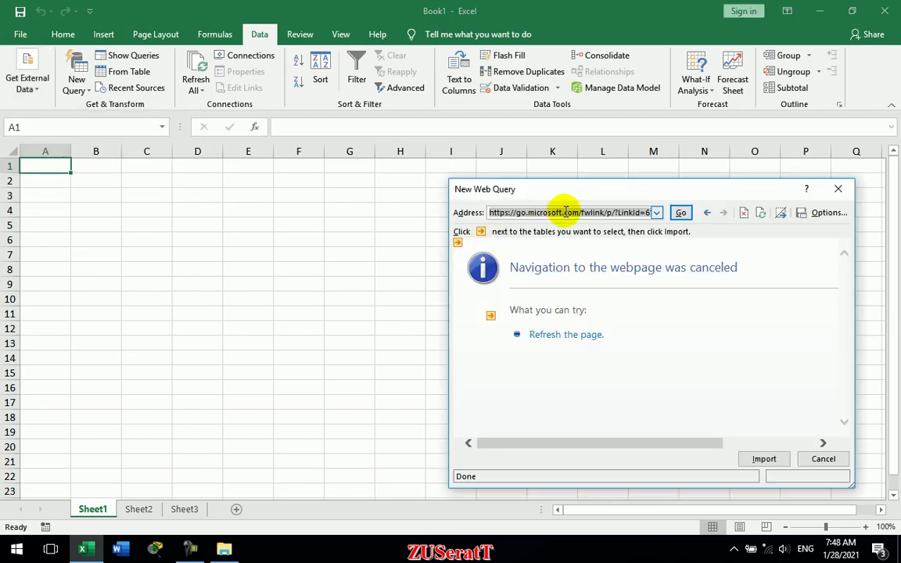
left_click(458, 244)
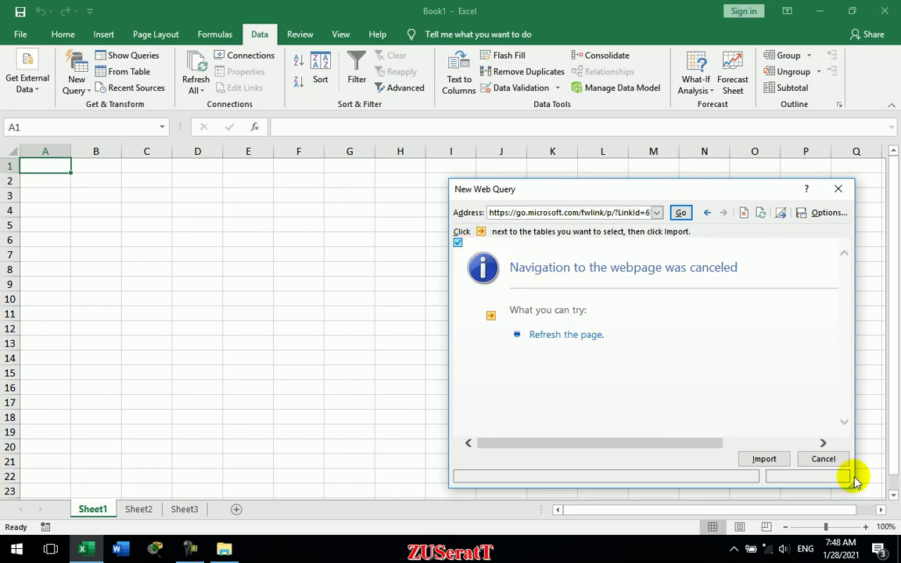
left_click(818, 462)
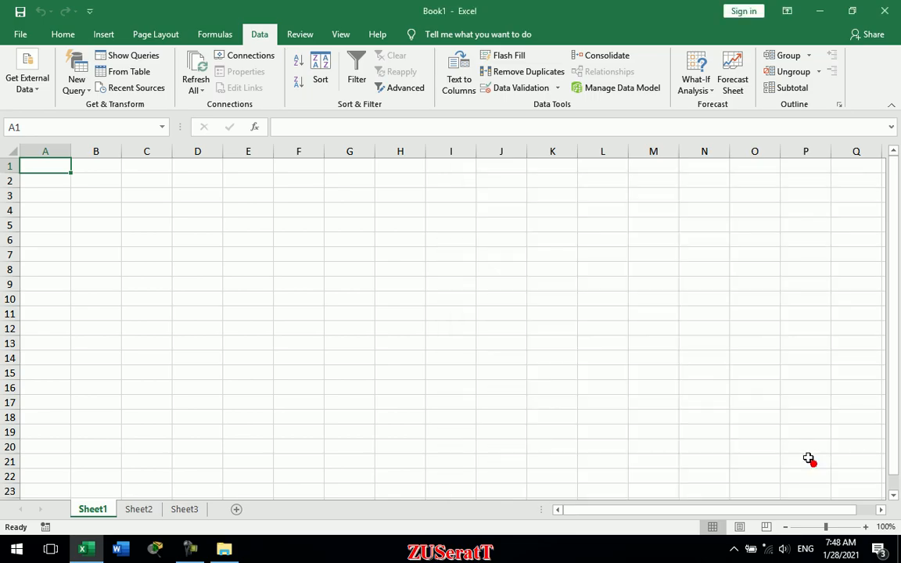
Minimize Excel, create a new text document on the desktop, and open it in Notepad for editing.
left_click(22, 83)
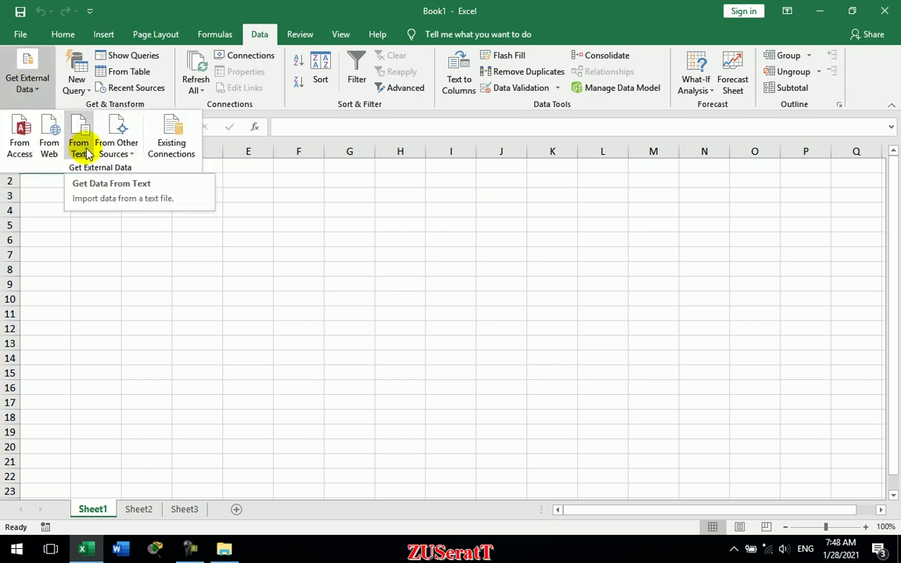
left_click(779, 242)
left_click(819, 10)
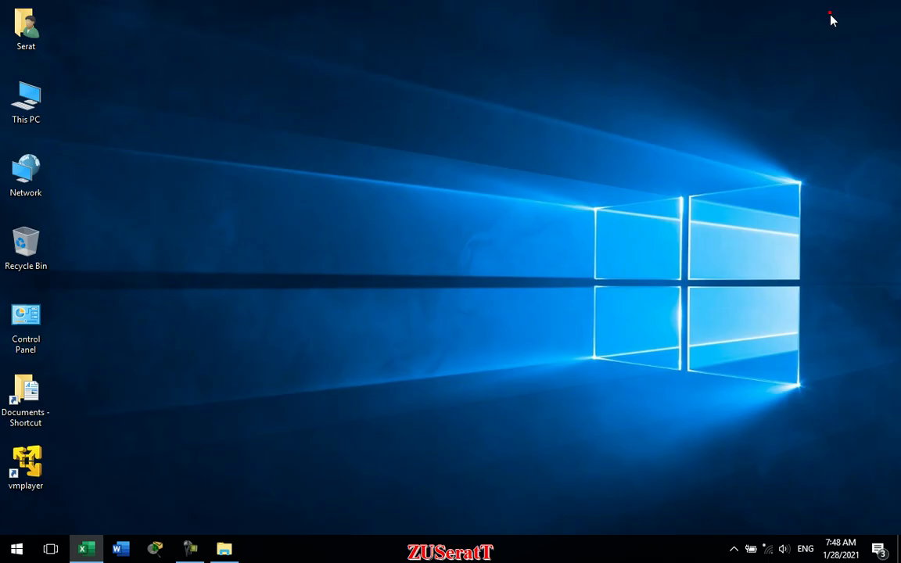
right_click(480, 36)
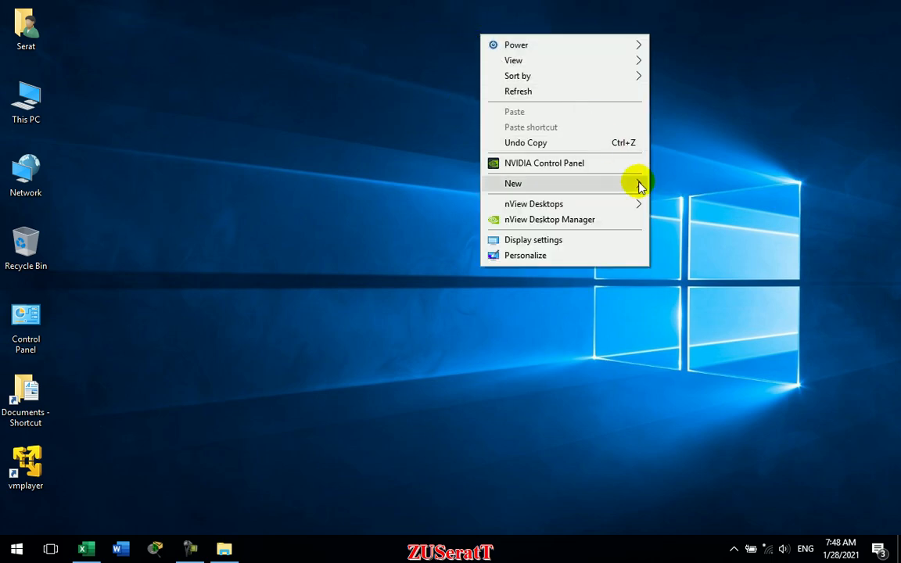
mouse_move(640, 185)
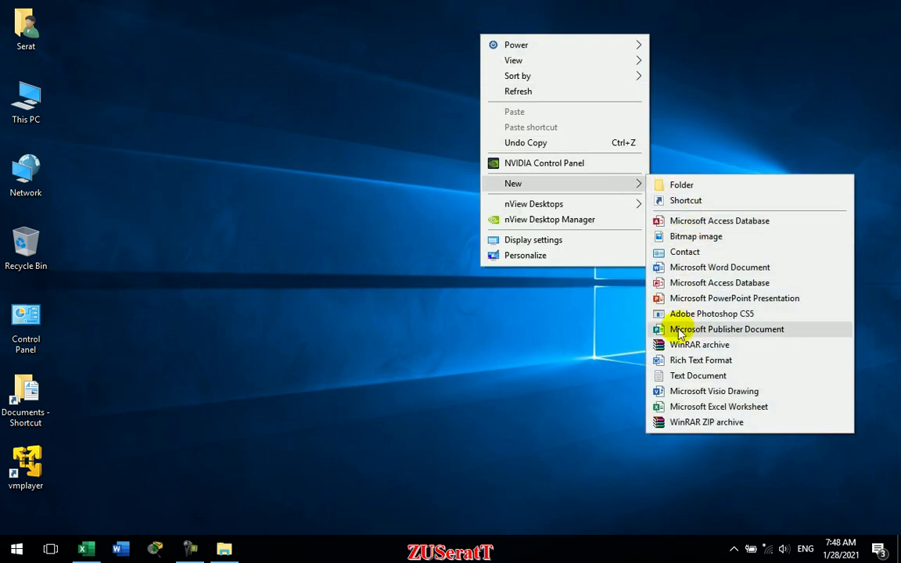
left_click(677, 381)
left_click_drag(49, 20, 327, 105)
left_click(66, 28)
double_click(66, 28)
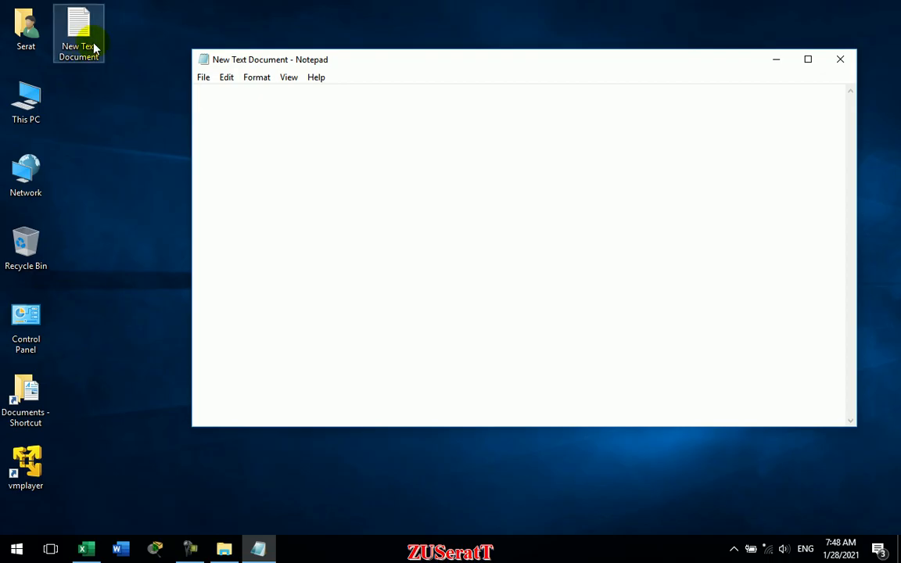
left_click(252, 131)
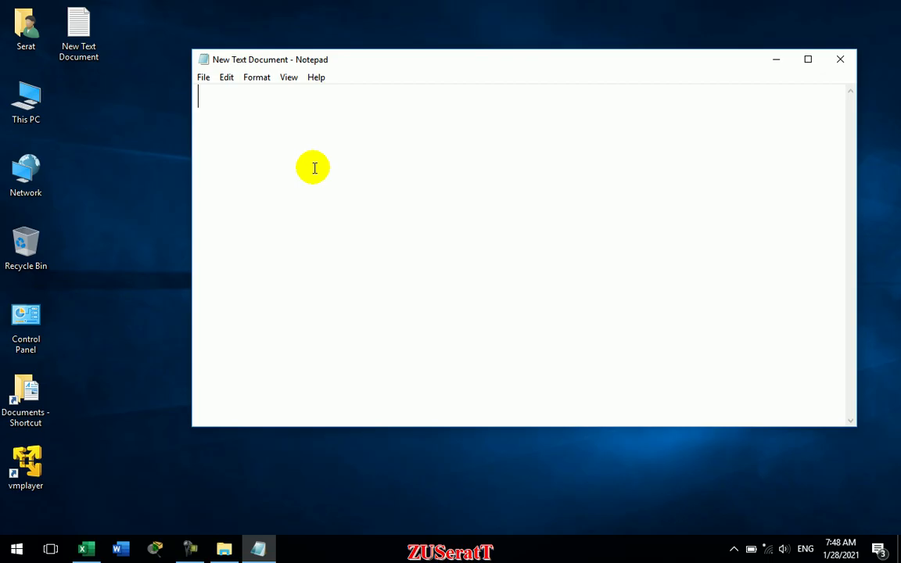
left_click(186, 544)
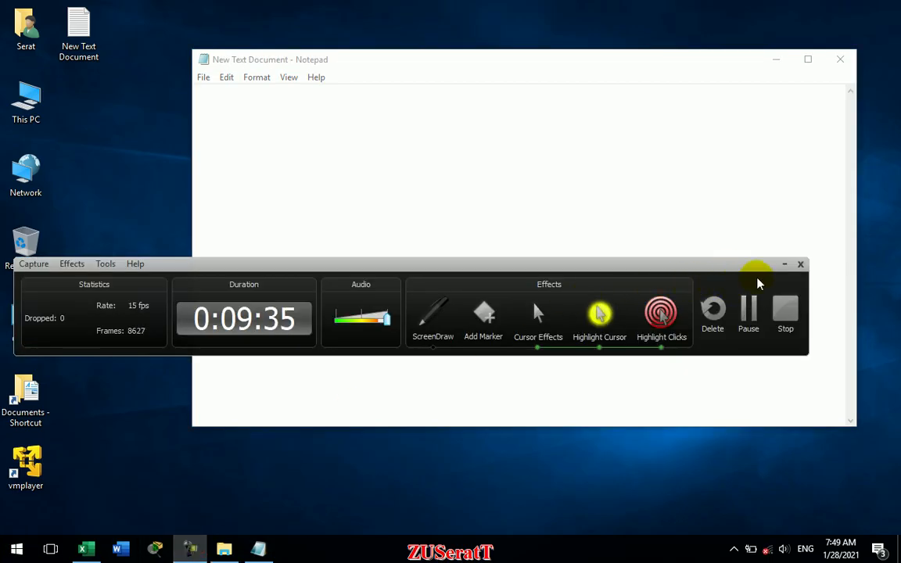
left_click(785, 264)
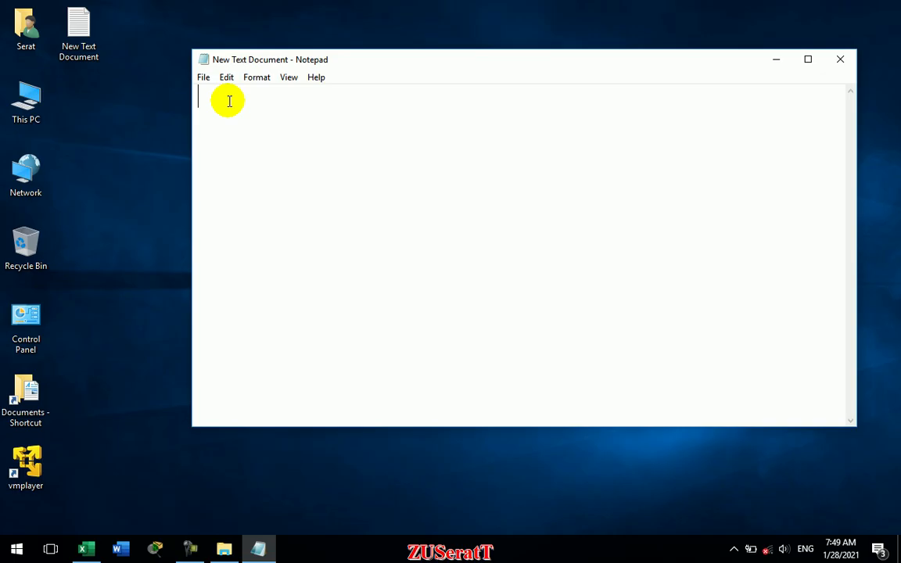
Enter tab-separated Name, Job and Salary headings and two named rows: Manager with 100000 and Teacher with 120000.
type("Name")
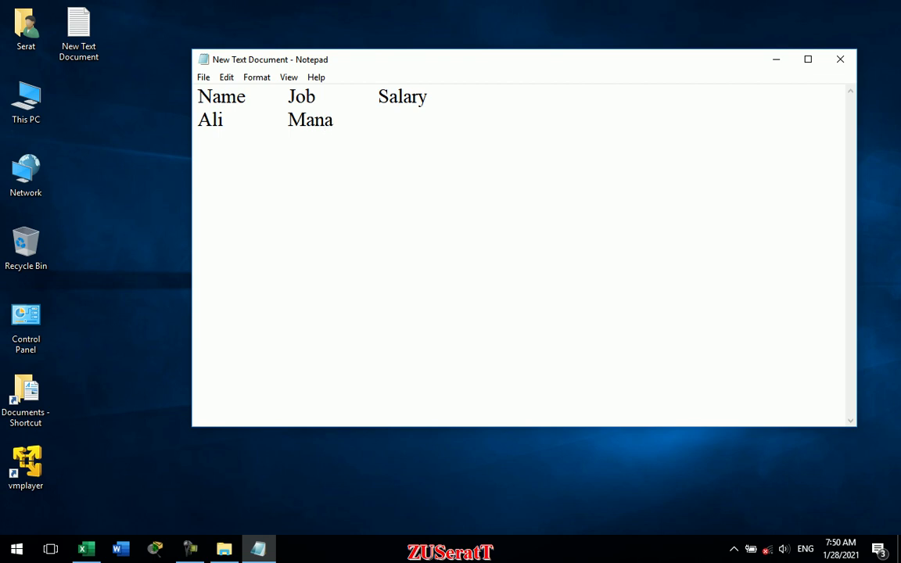
type("0000")
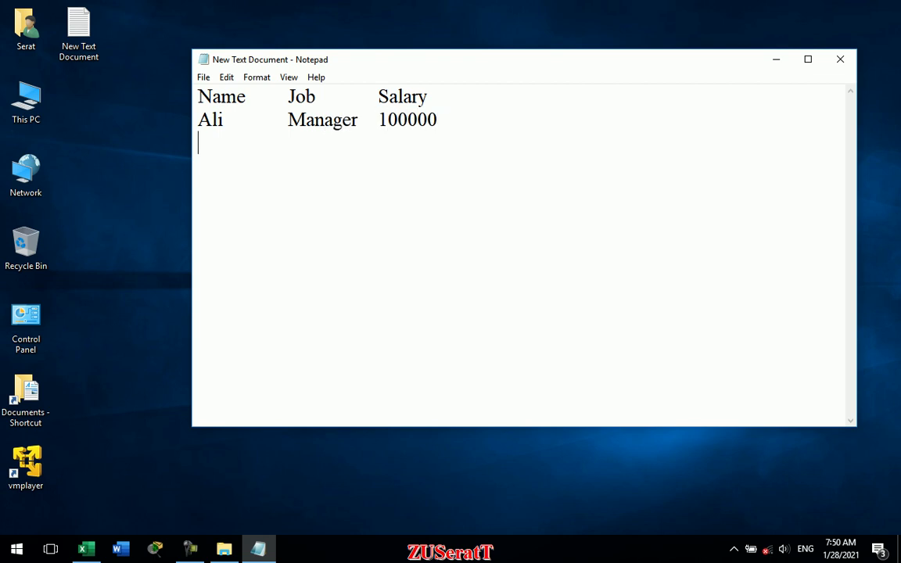
type(" Noor")
type("Teacher\t120000")
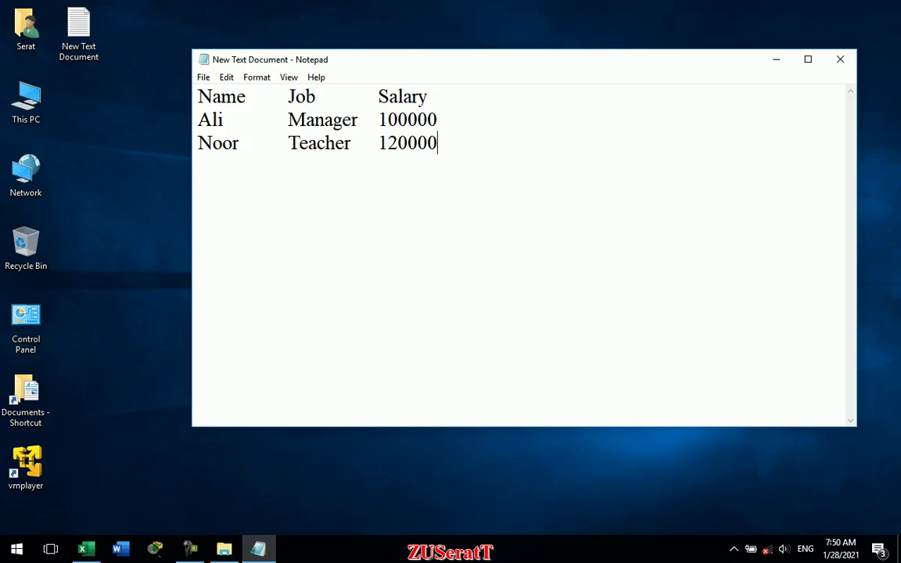
Add a third tab-separated row with a name, the job Salsman and salary 100000, and save and close the document.
key("Return")
type("Khan")
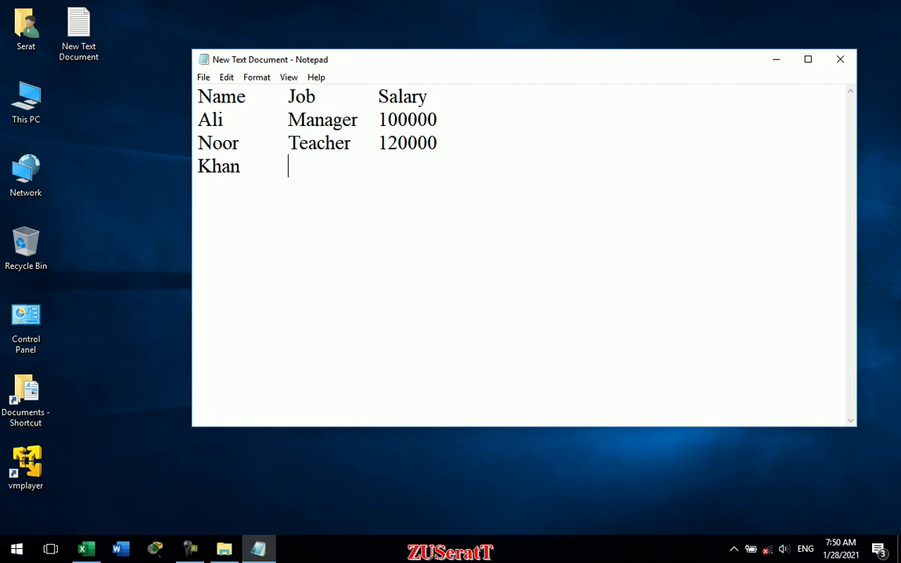
type("\tSalsman")
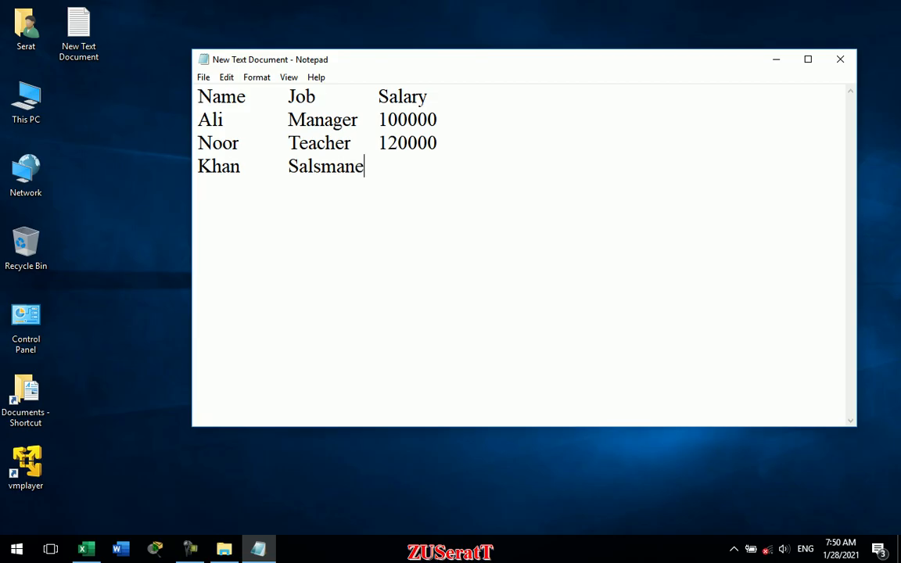
type("\t100000")
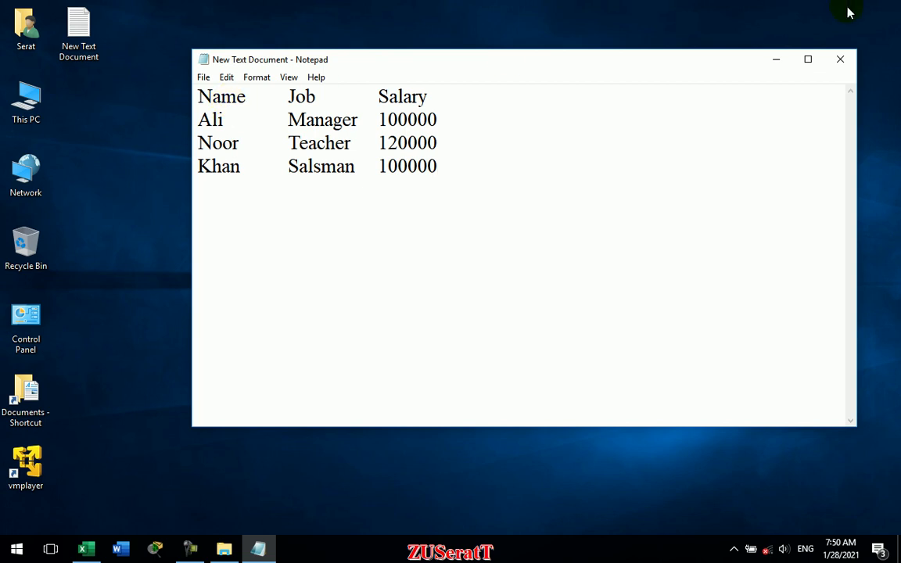
left_click(840, 61)
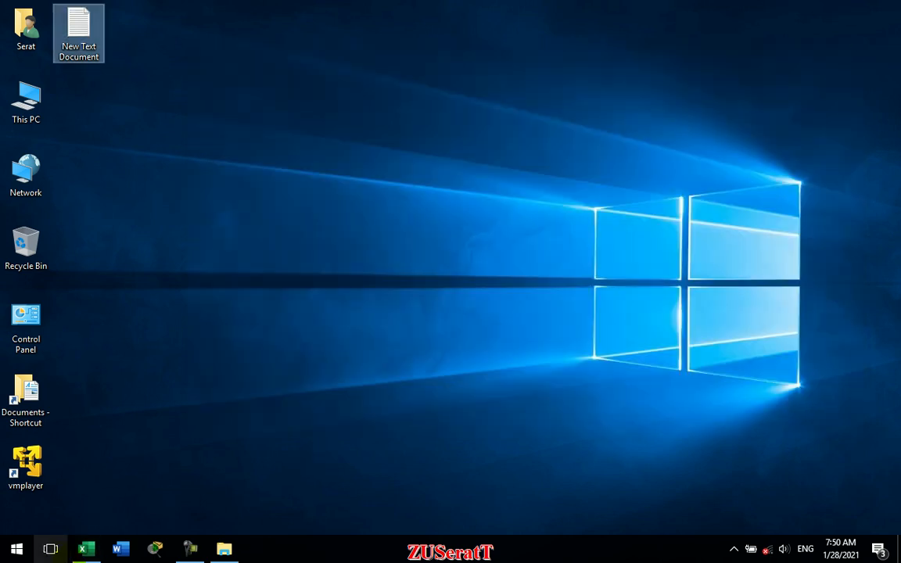
Switch to Excel and start importing the desktop file New Text Document as text data into Sheet1.
left_click(86, 549)
left_click(39, 90)
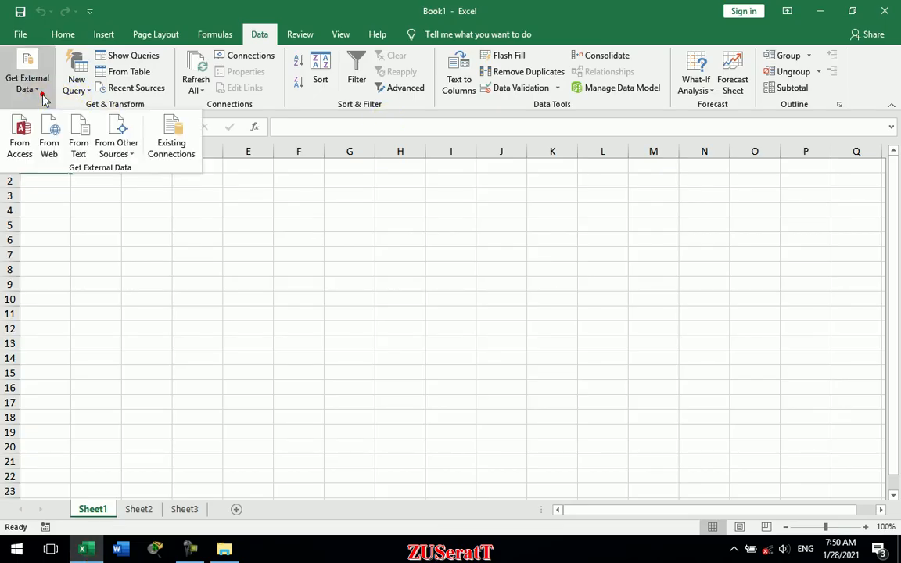
left_click(92, 153)
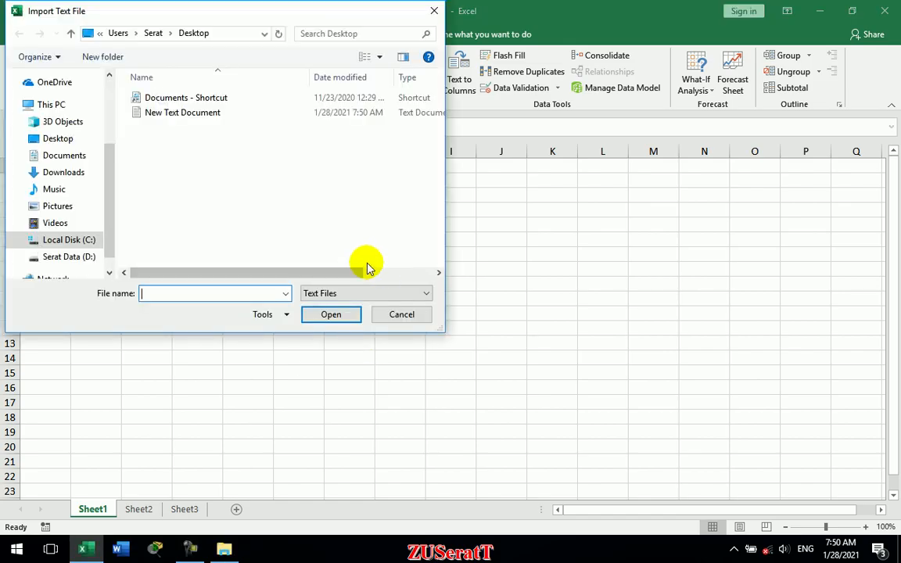
left_click(183, 114)
left_click(330, 315)
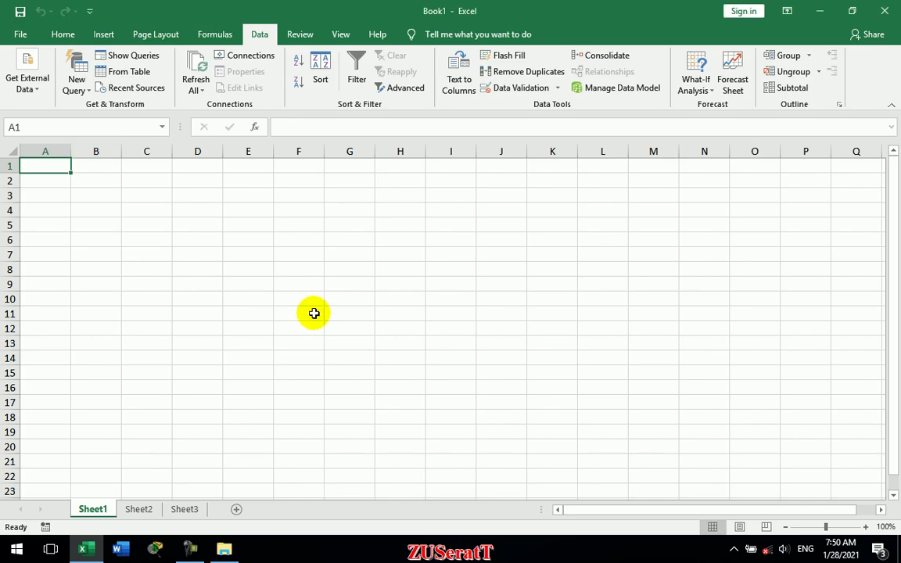
Import the text as fixed width without column breaks, in General format, placing it at cell A1 of Sheet1.
left_click_drag(592, 192, 377, 63)
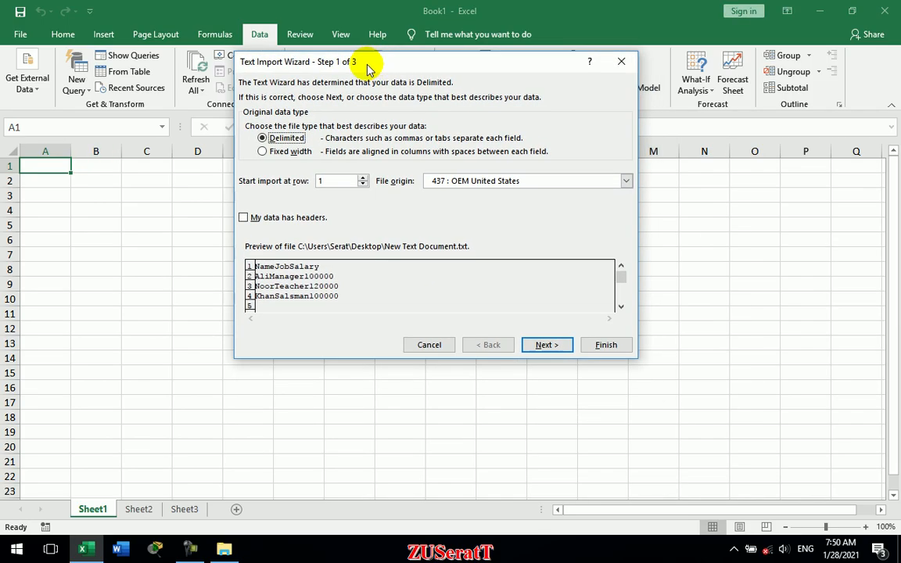
left_click(283, 151)
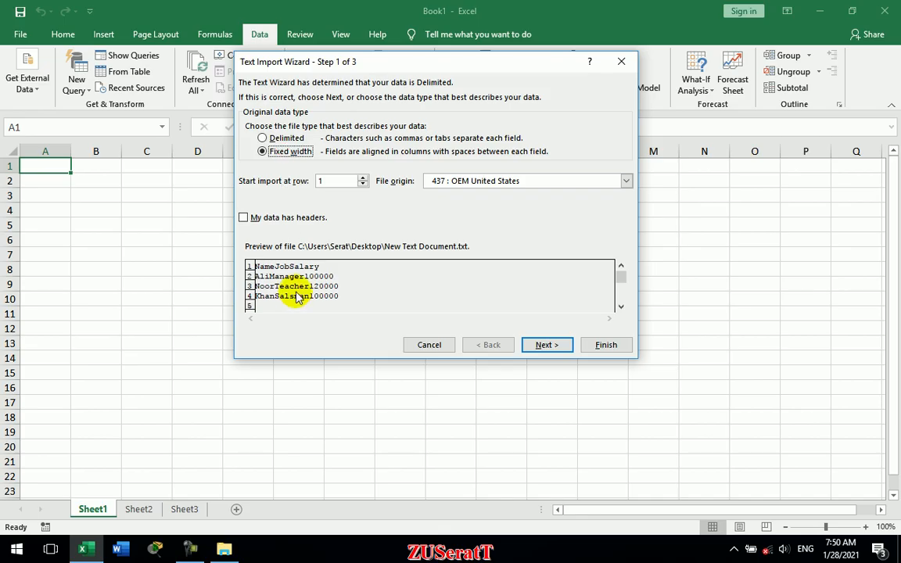
left_click(548, 345)
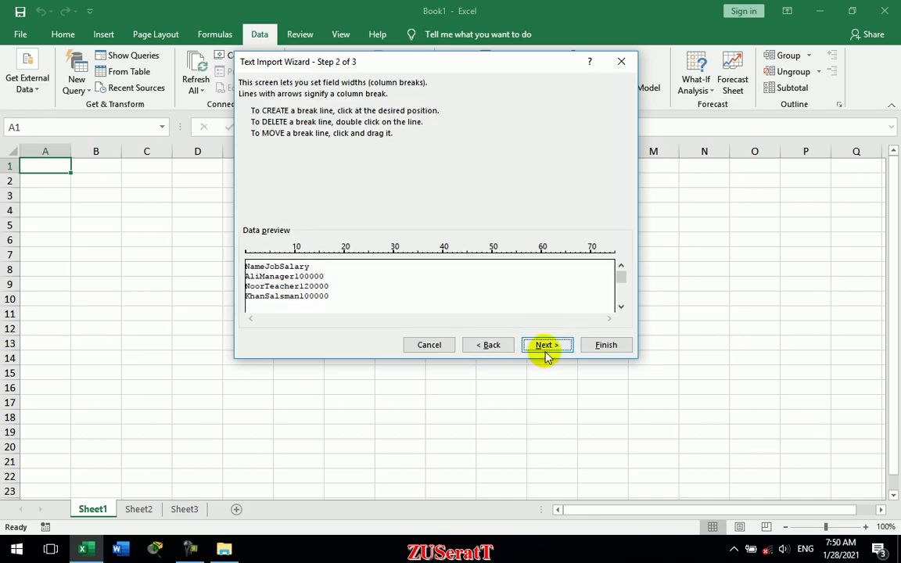
left_click(547, 350)
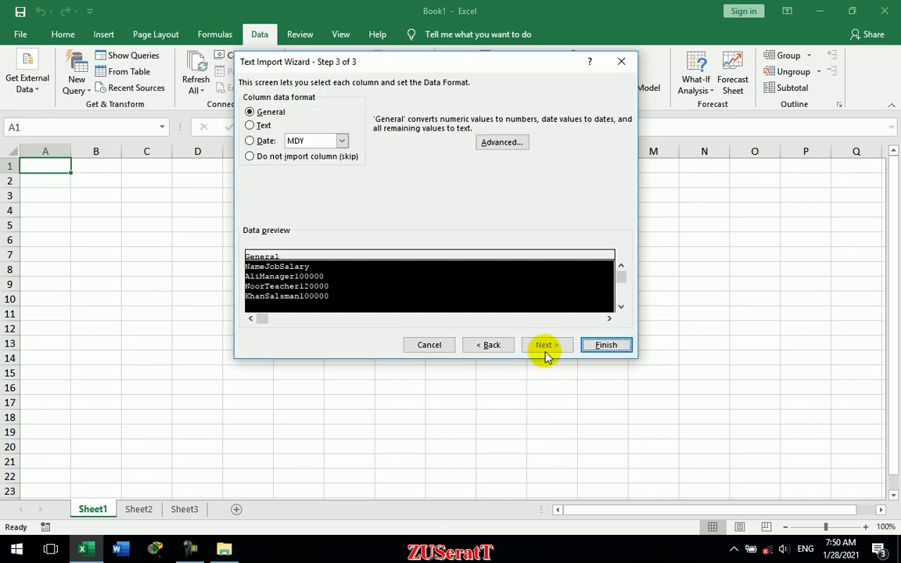
left_click(605, 345)
left_click(474, 287)
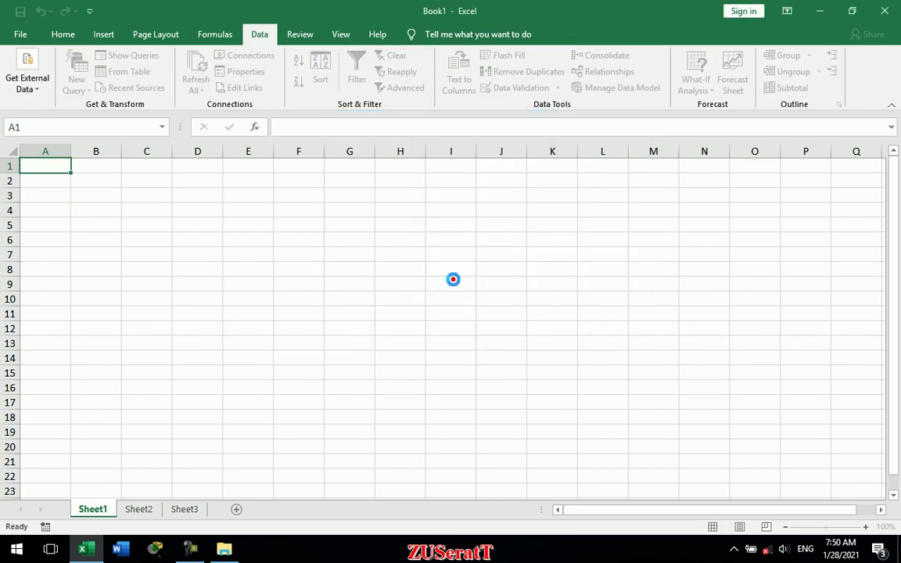
left_click(95, 192)
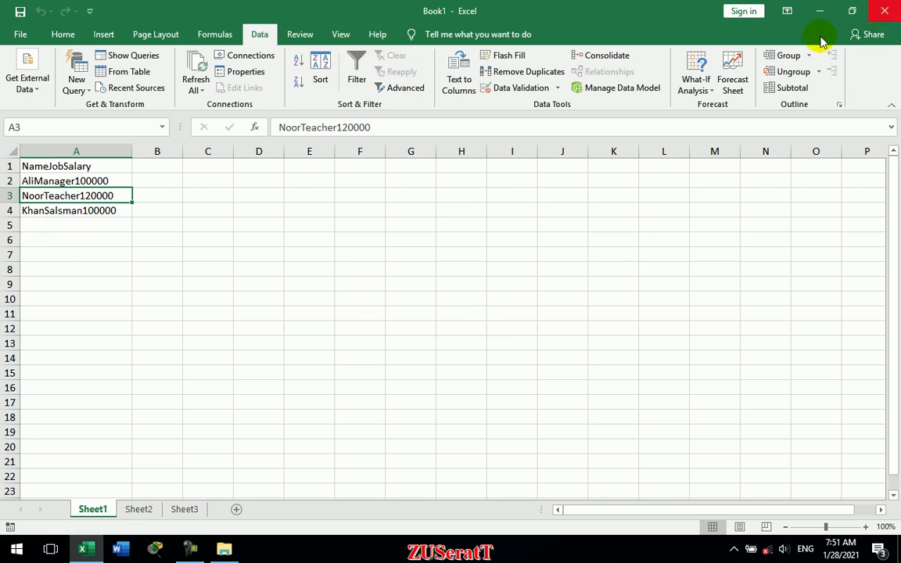
Start a second text import of New Text Document on Sheet2.
left_click(148, 509)
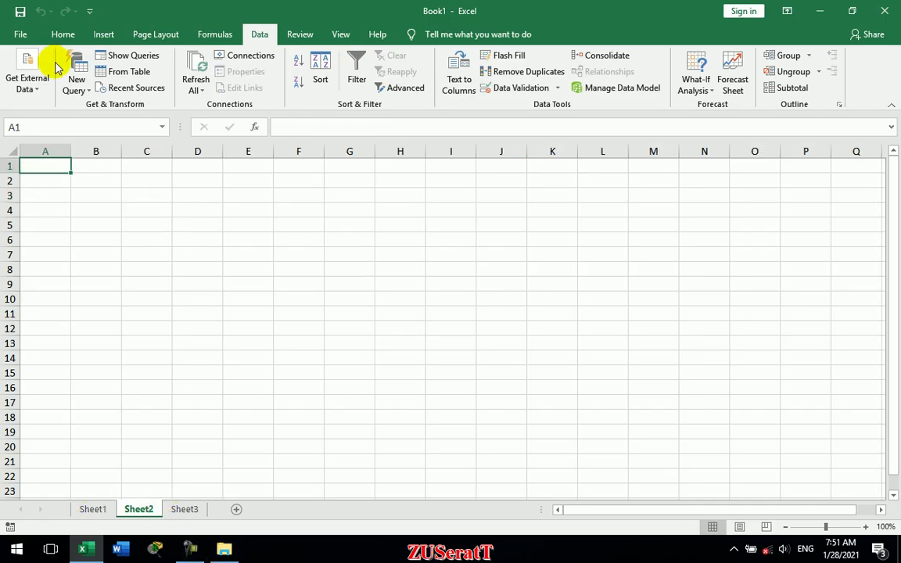
left_click(39, 89)
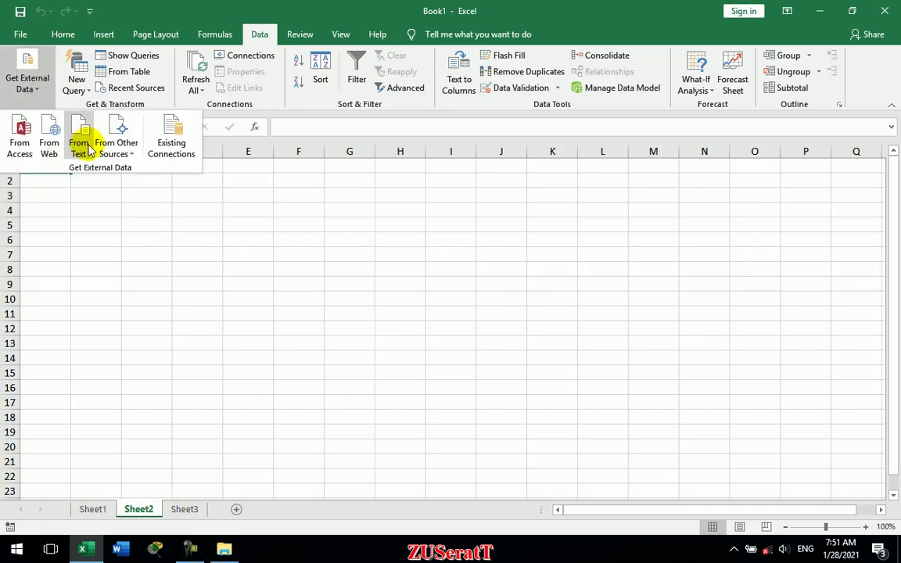
left_click(88, 147)
left_click(183, 113)
left_click(330, 315)
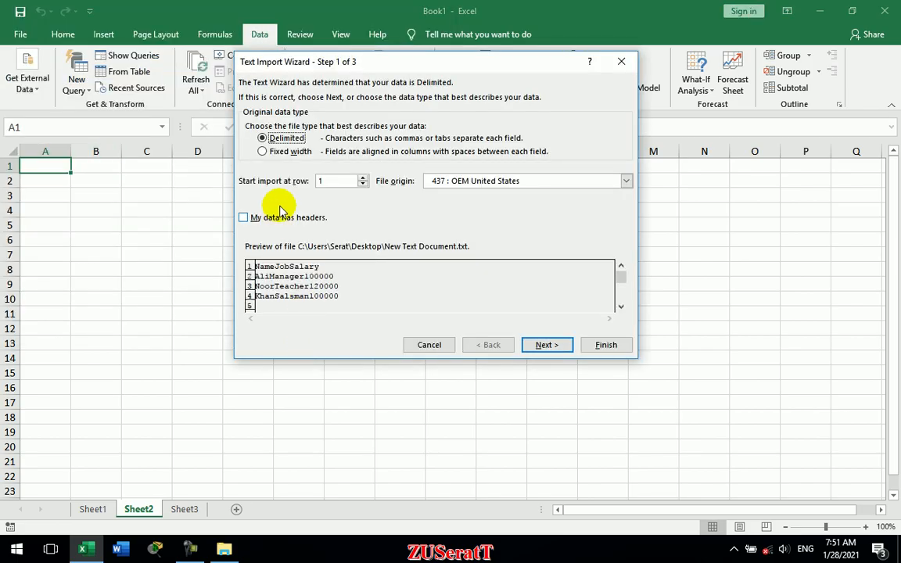
Import the text as tab-delimited data with headers, in General format, placing it at cell A1 of Sheet2.
left_click(249, 217)
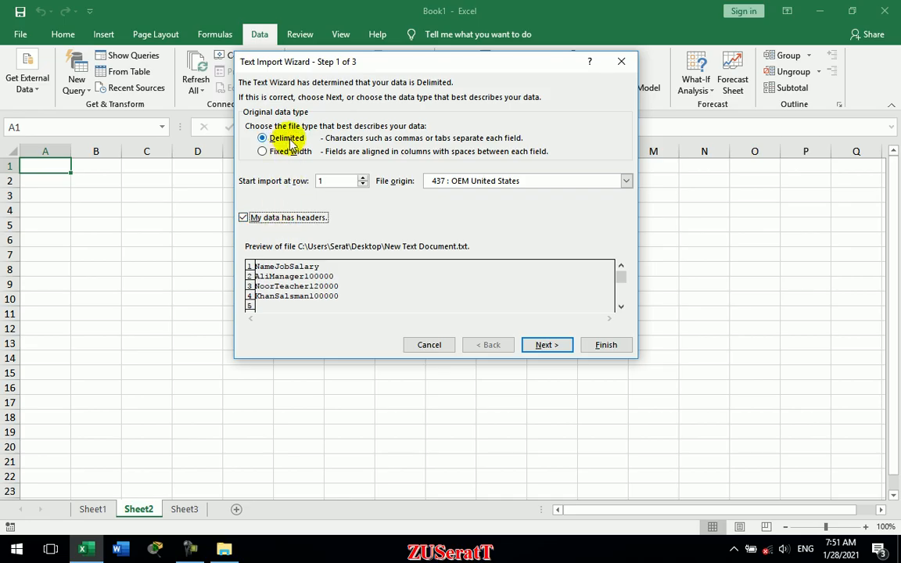
left_click(549, 345)
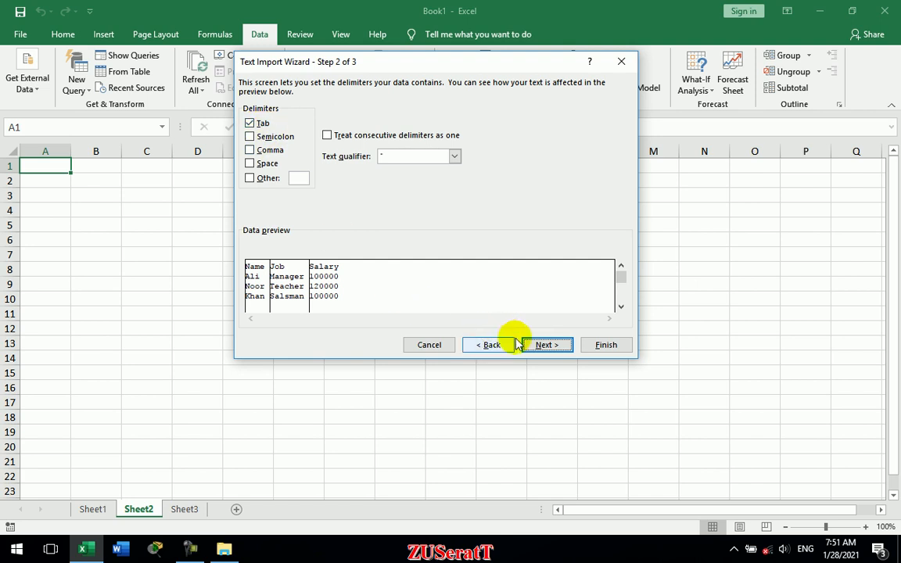
left_click(545, 345)
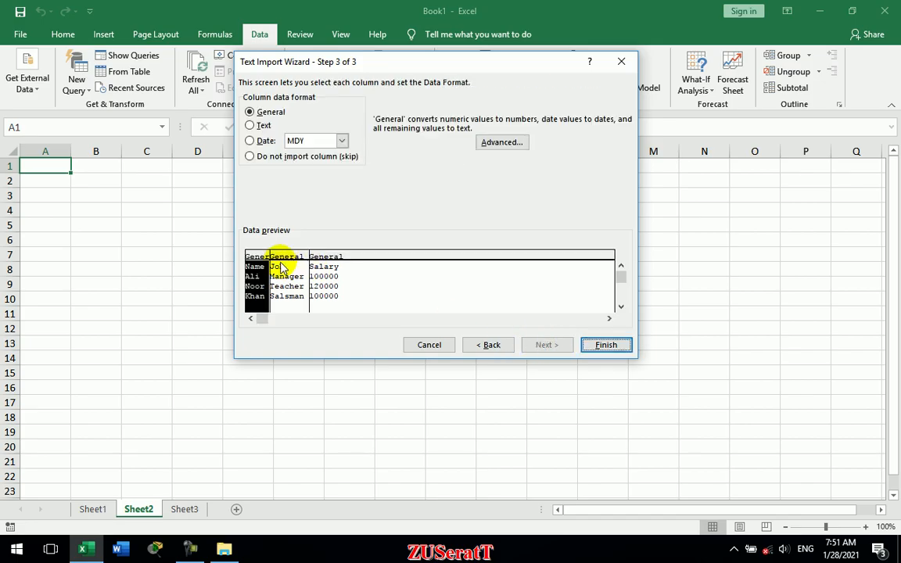
left_click(604, 348)
left_click(453, 286)
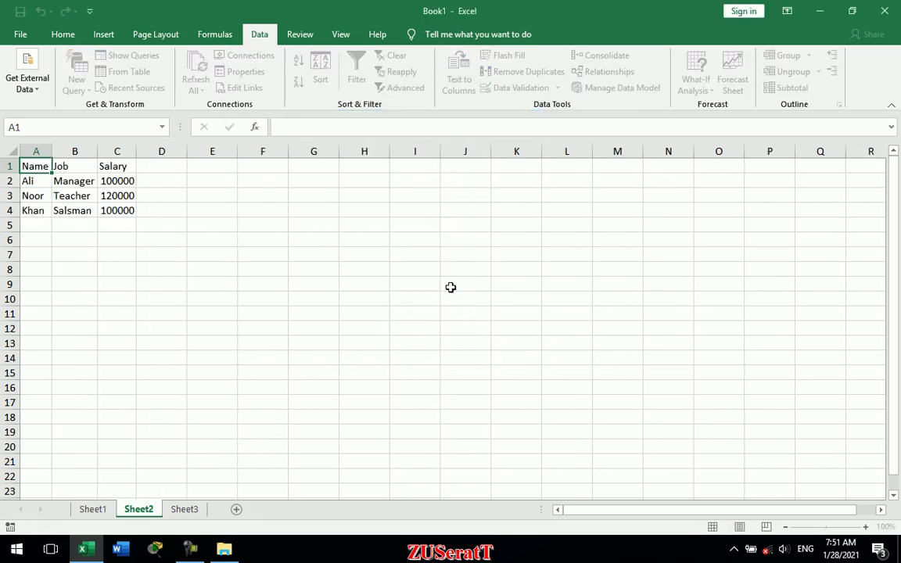
left_click(232, 342)
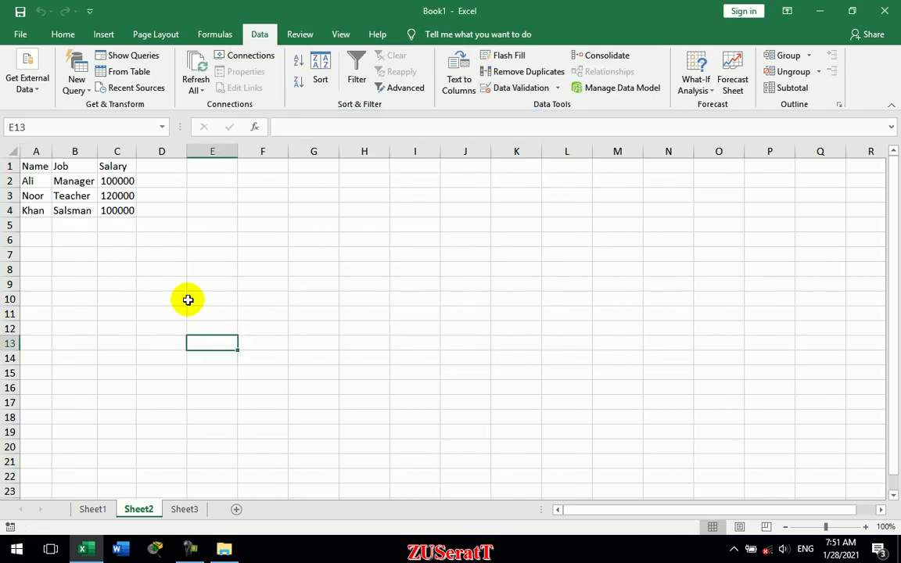
left_click(117, 196)
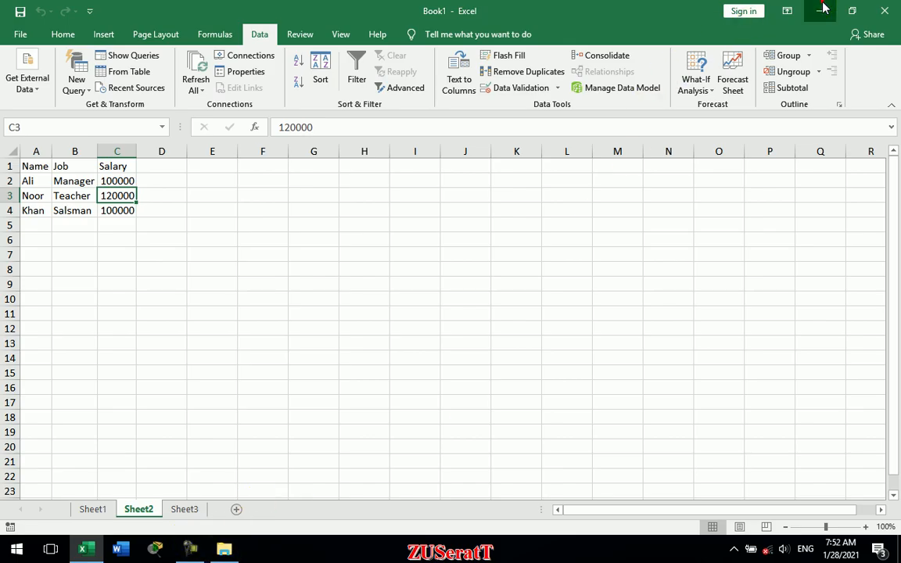
Minimize Excel, reopen New Text Document from the desktop, and change the Salsman row's salary to 10000.
left_click(820, 10)
double_click(81, 31)
left_click(440, 166)
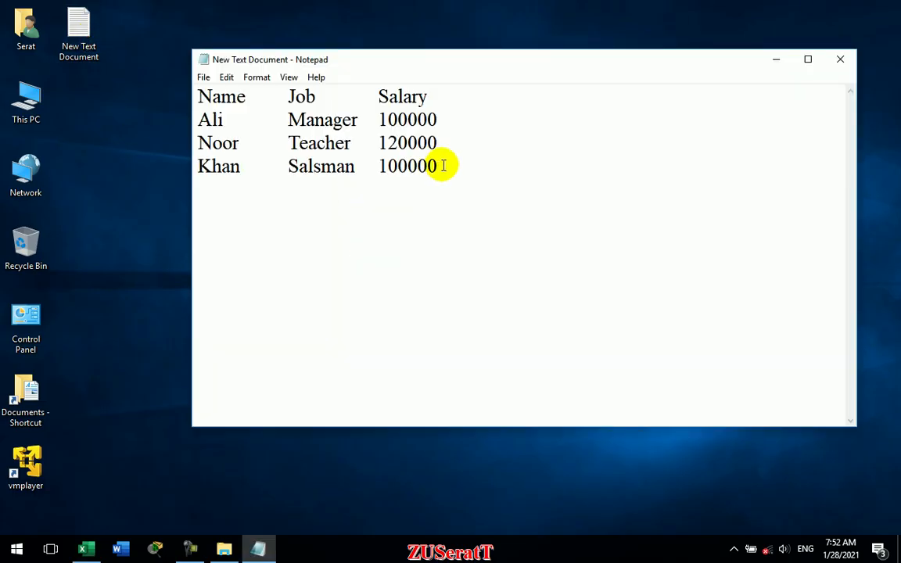
key("Return")
type("Noor")
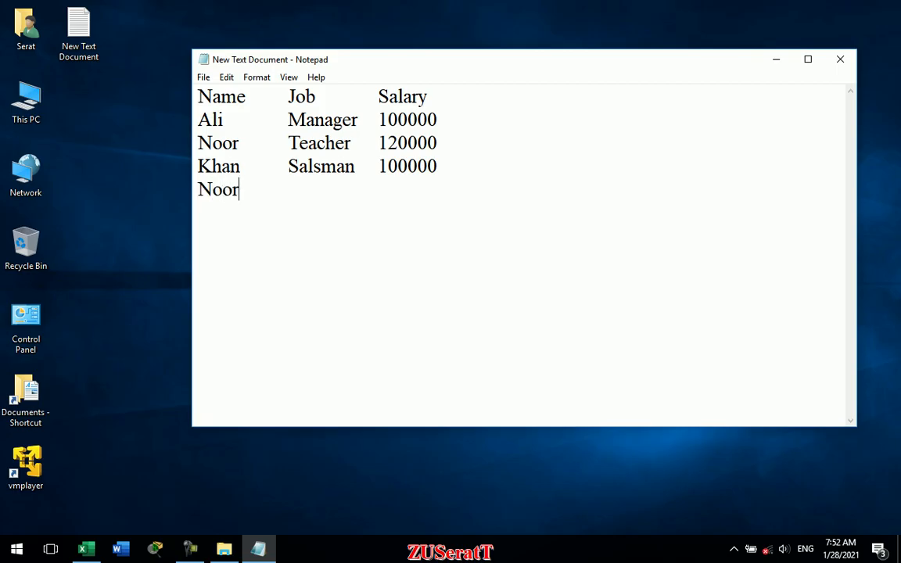
key("BackSpace")
key("BackSpace")
key("BackSpace")
key("BackSpace")
key("BackSpace")
key("BackSpace")
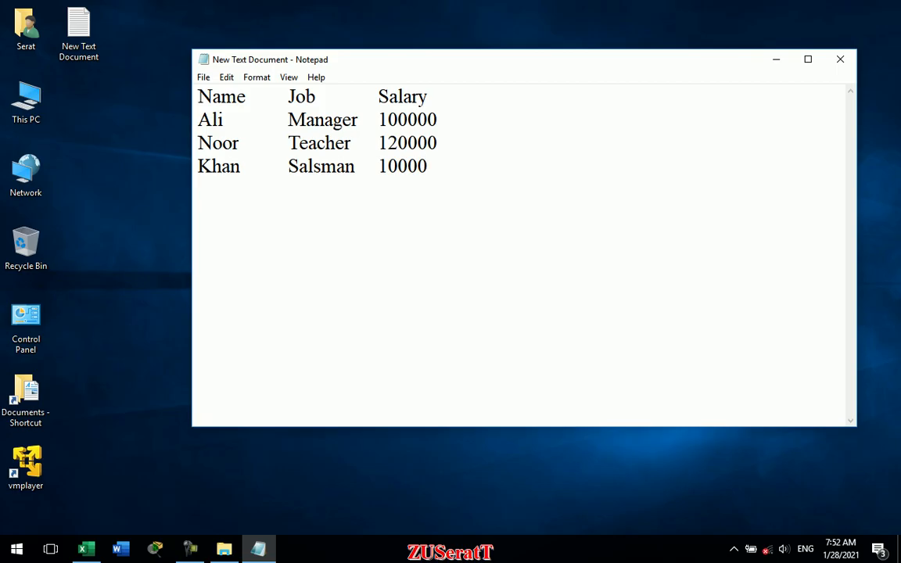
Add a tab-separated row with a name, the job Manager and salary 30000, and save the text document.
key("BackSpace")
key("BackSpace")
type("ha")
key("Tab")
type("Manager")
key("Tab")
type("30")
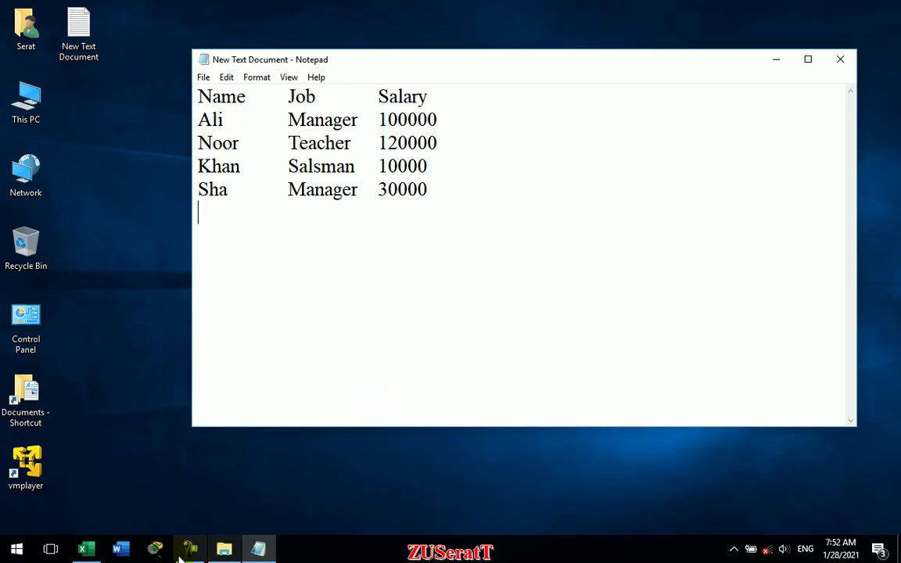
Switch to Excel and refresh all imported text data, choosing New Text Document as the source file.
left_click(88, 551)
left_click(193, 71)
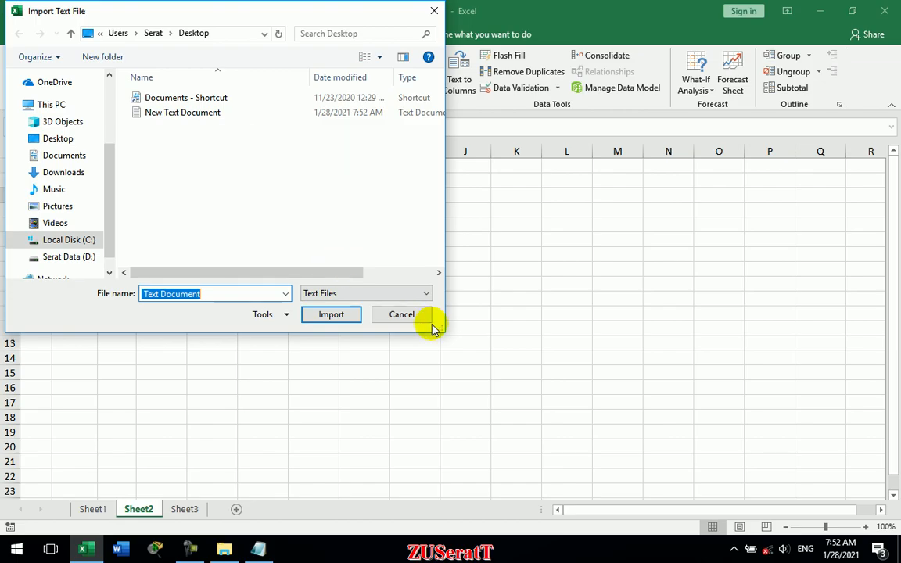
left_click(173, 113)
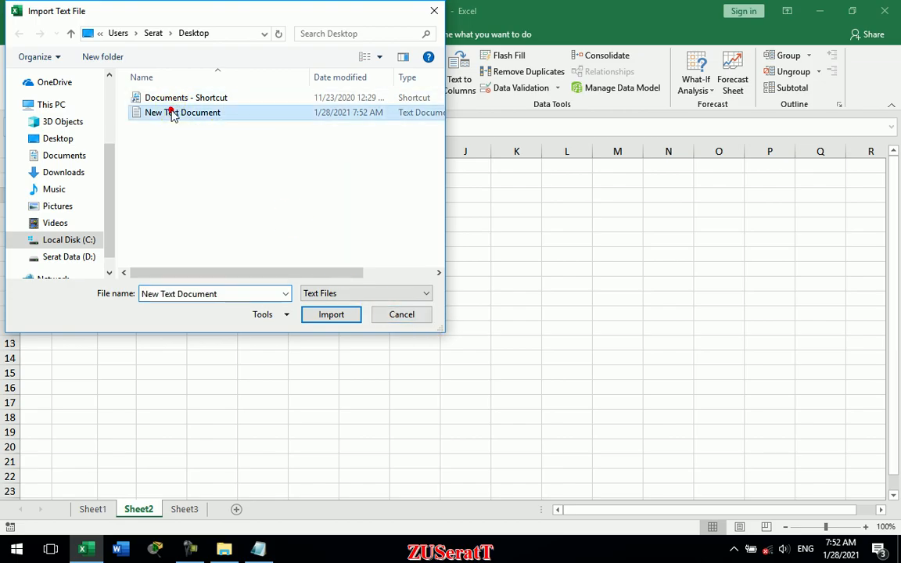
left_click(346, 316)
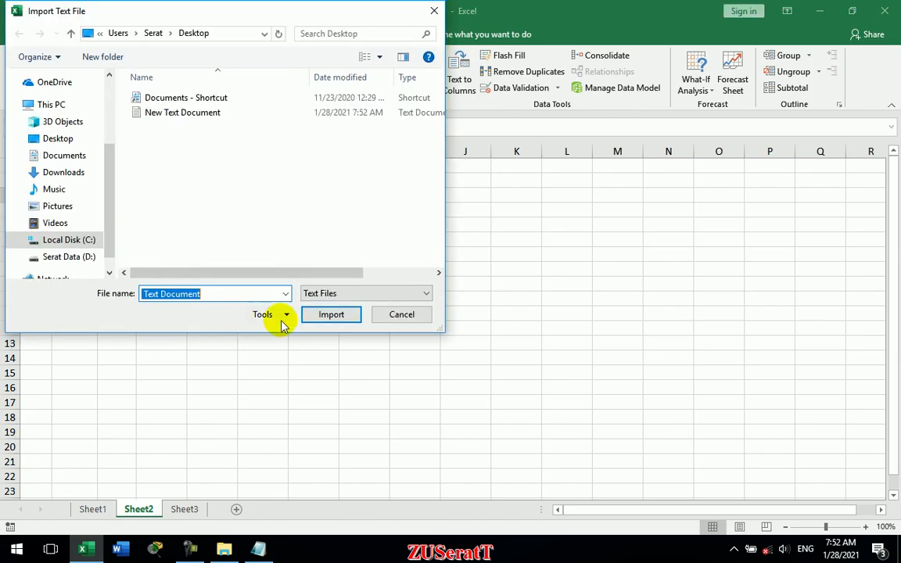
left_click(325, 315)
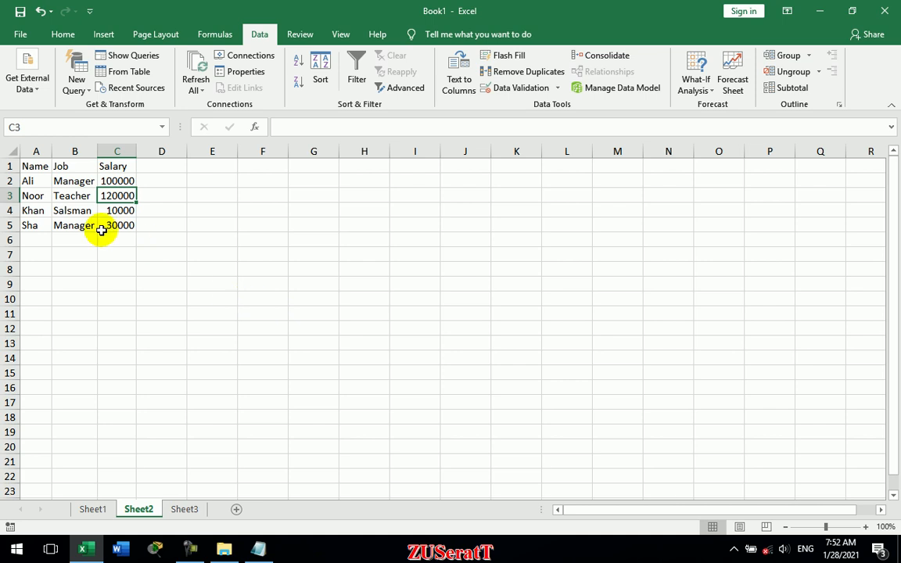
key("ctrl+s")
key("Escape")
Return to the text document, add a tab-separated row with a name, job Teacher and salary 4000, and save and close it.
left_click(819, 11)
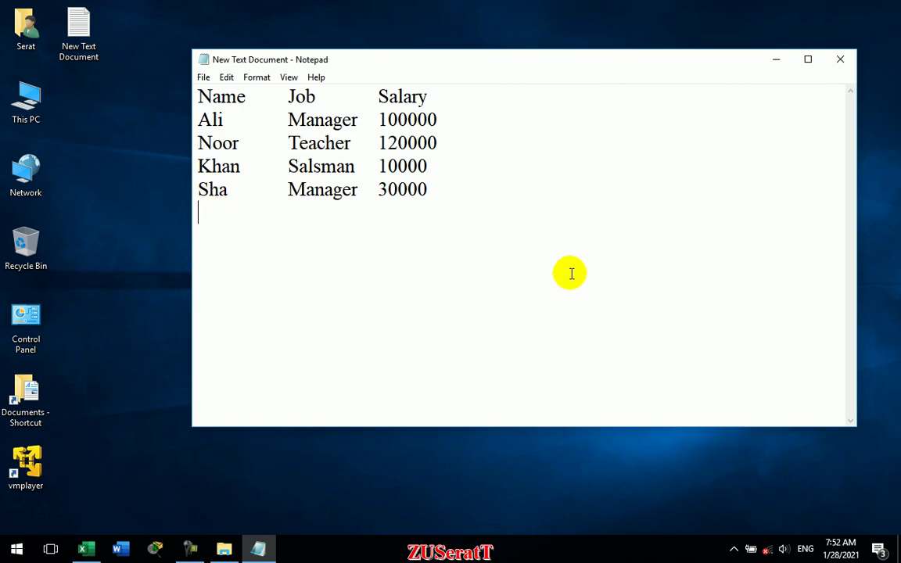
key("Return")
type("M")
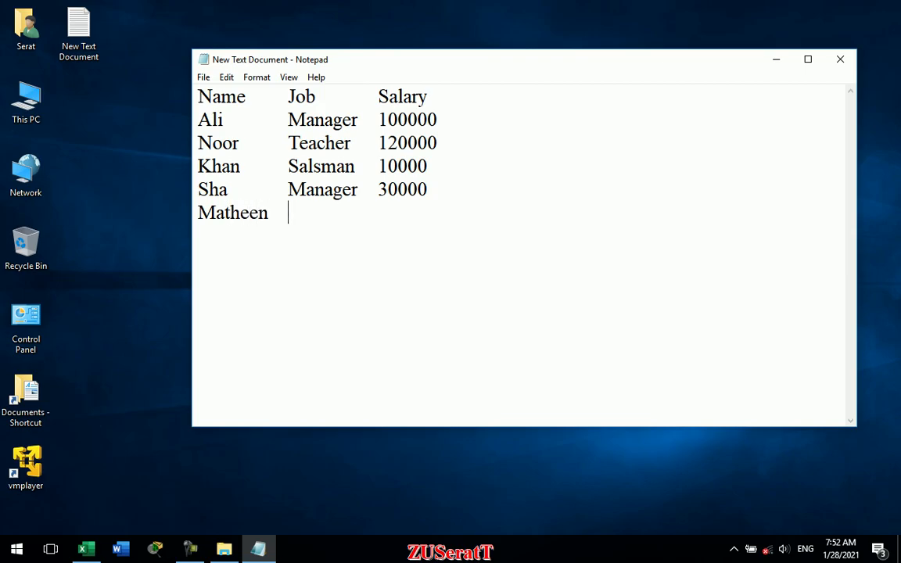
type("atheen")
key("Tab")
type("Teache")
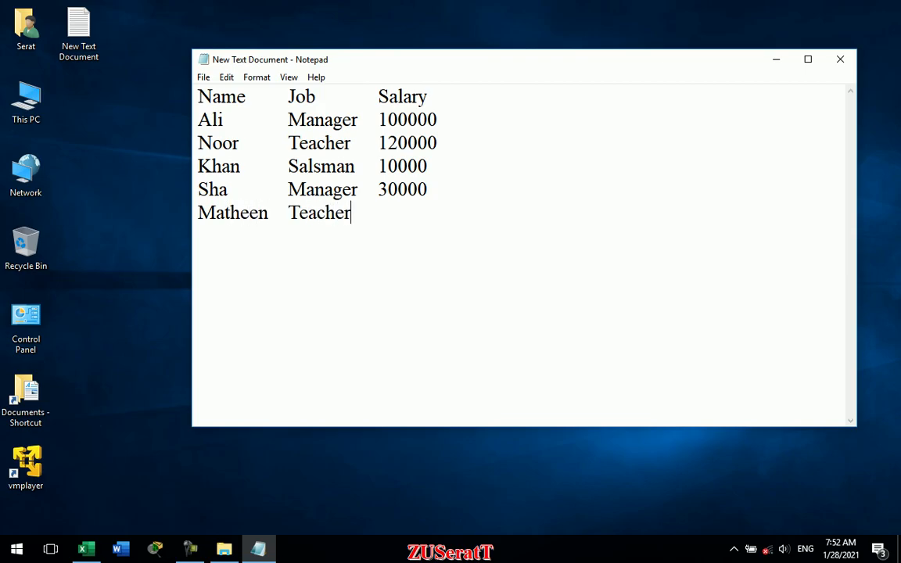
type("r")
key("Tab")
type("40")
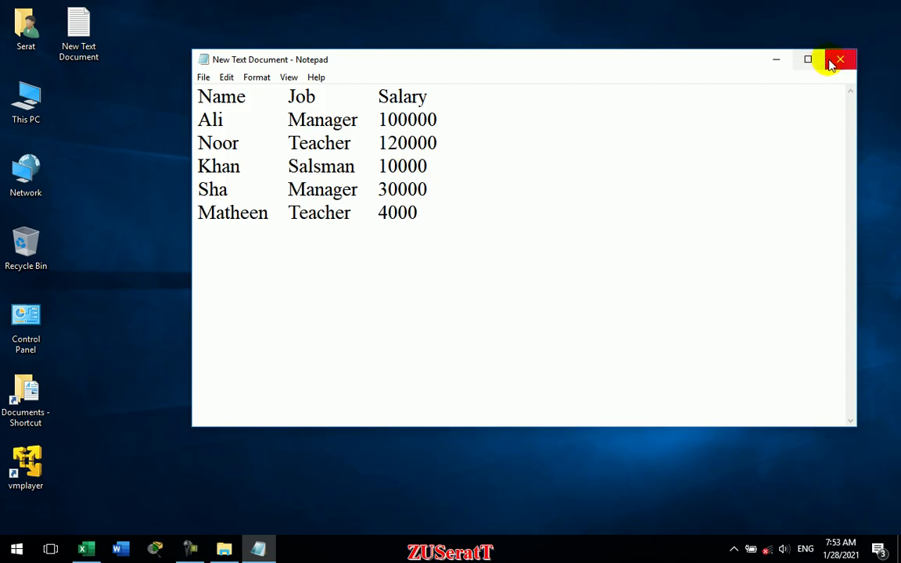
left_click(840, 60)
Switch to Excel and set the Sheet2 data range to refresh every 60 minutes and when opening the file.
left_click(85, 549)
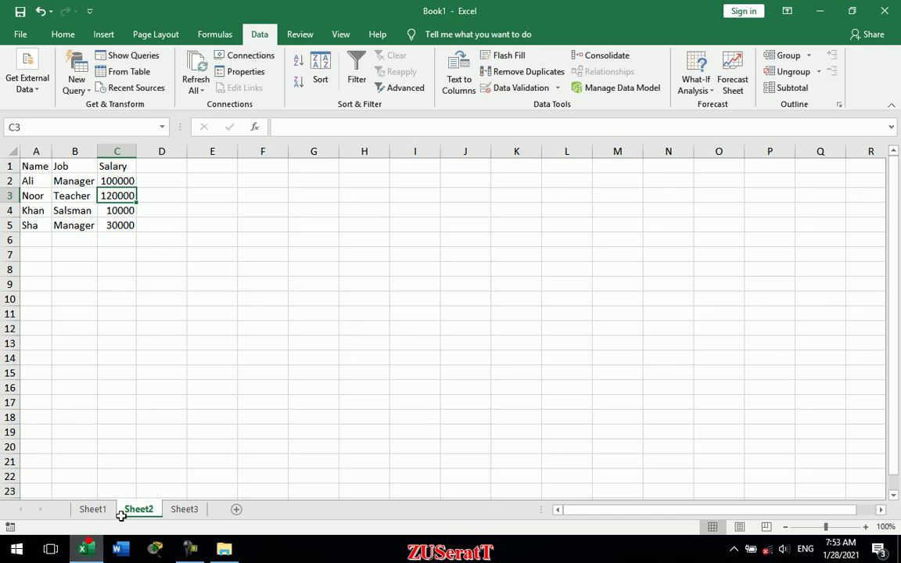
left_click(247, 72)
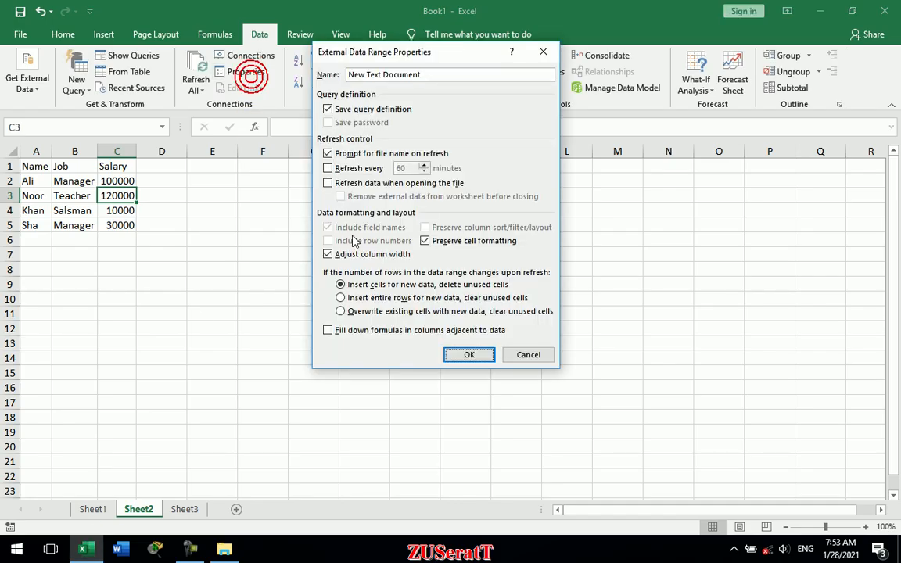
left_click(360, 171)
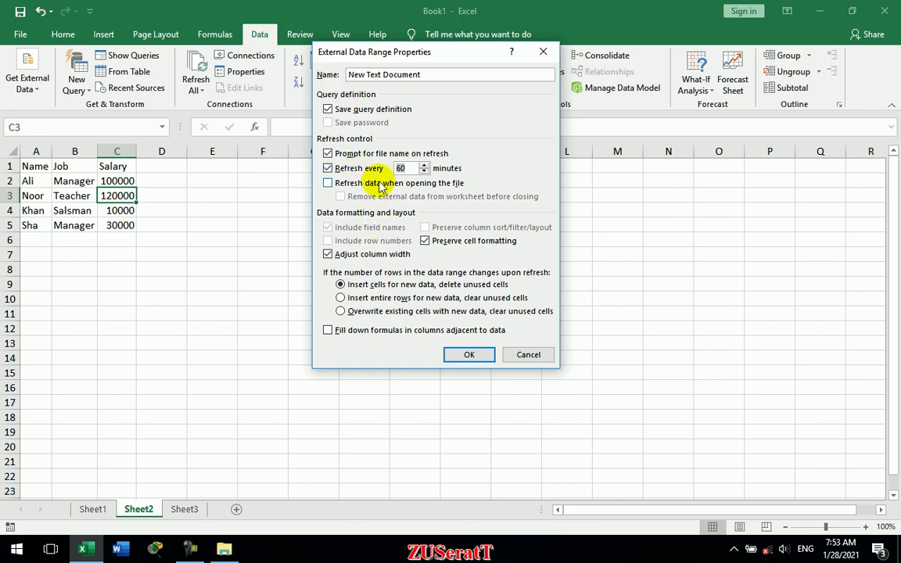
left_click(381, 185)
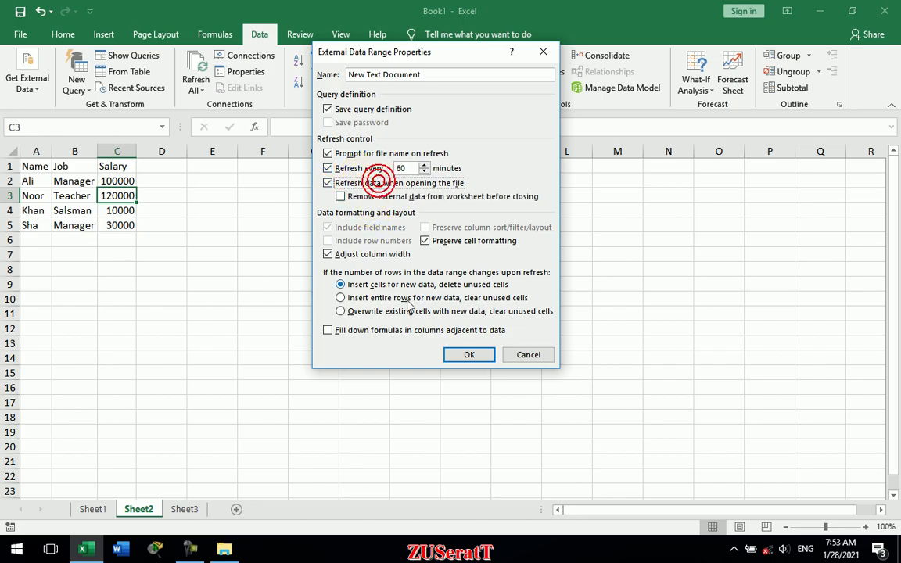
left_click(468, 356)
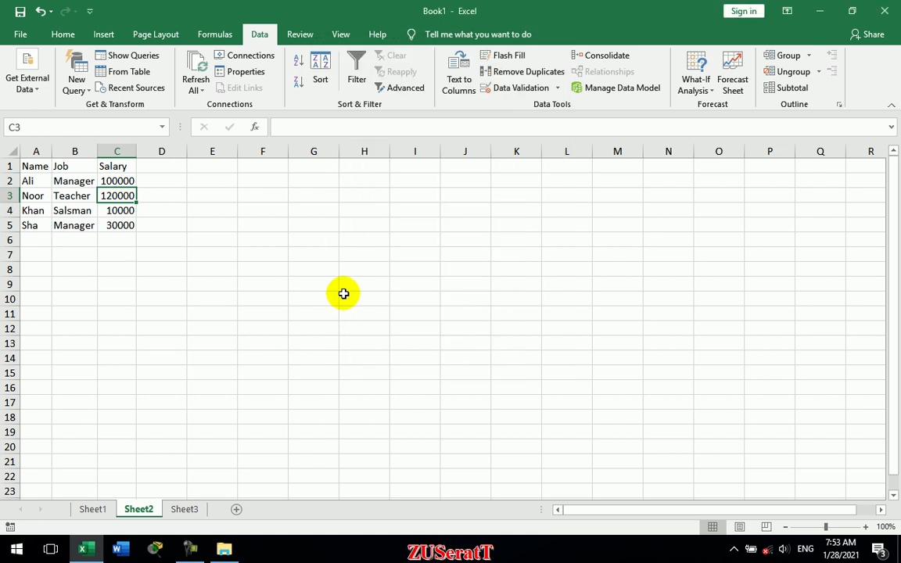
Try to refresh all imported data in the workbook.
left_click(202, 62)
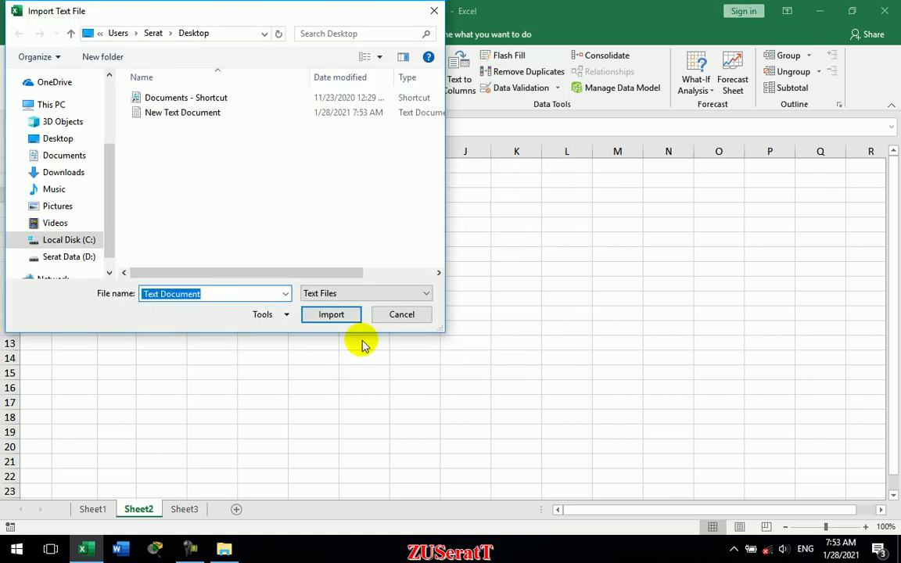
left_click(420, 317)
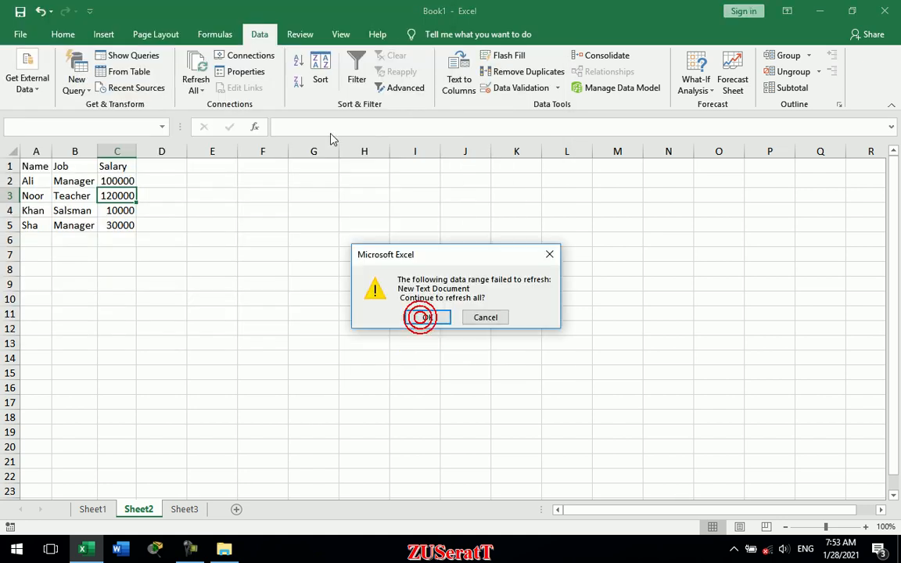
left_click(479, 317)
Turn off the file name prompt on refresh for the Sheet2 text data range.
left_click(226, 72)
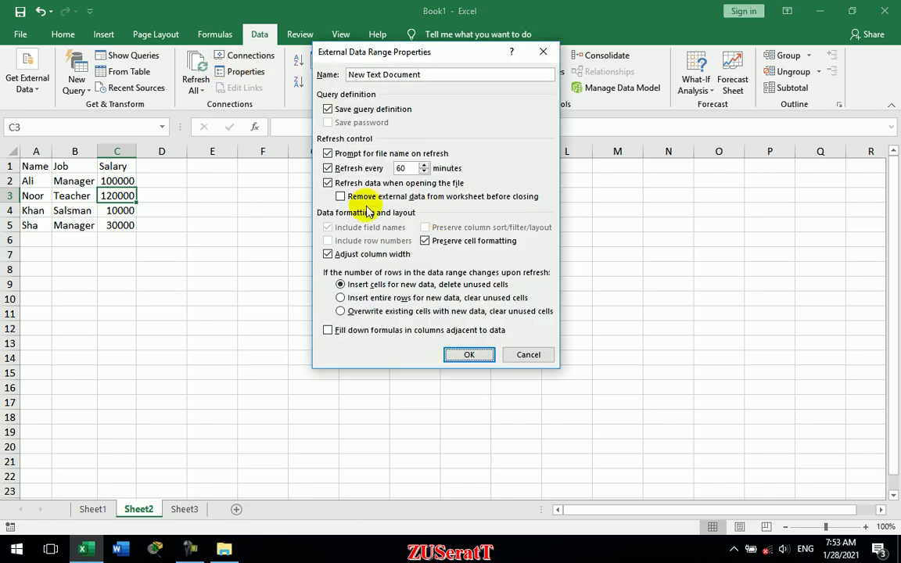
left_click(353, 154)
left_click(468, 354)
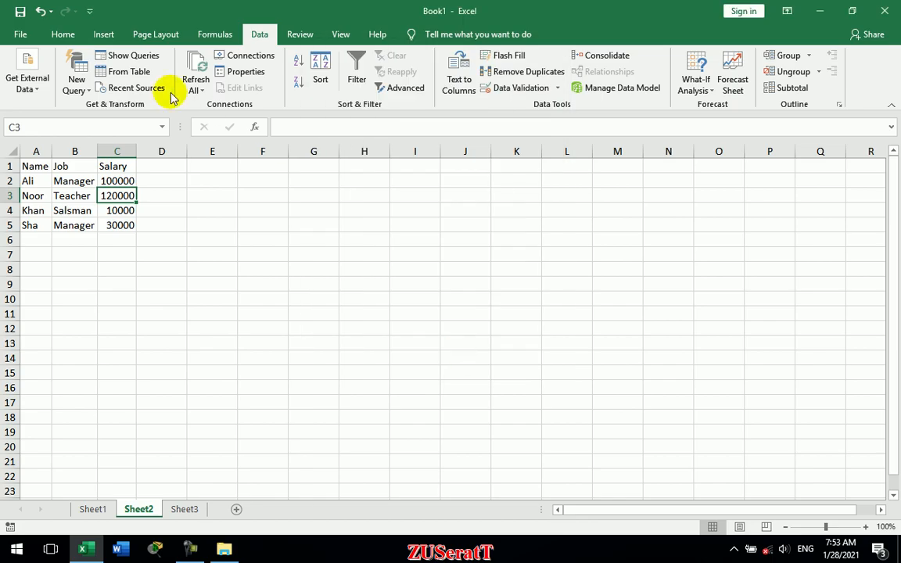
Refresh all imported text data on Sheet2 from the updated text document.
left_click(332, 315)
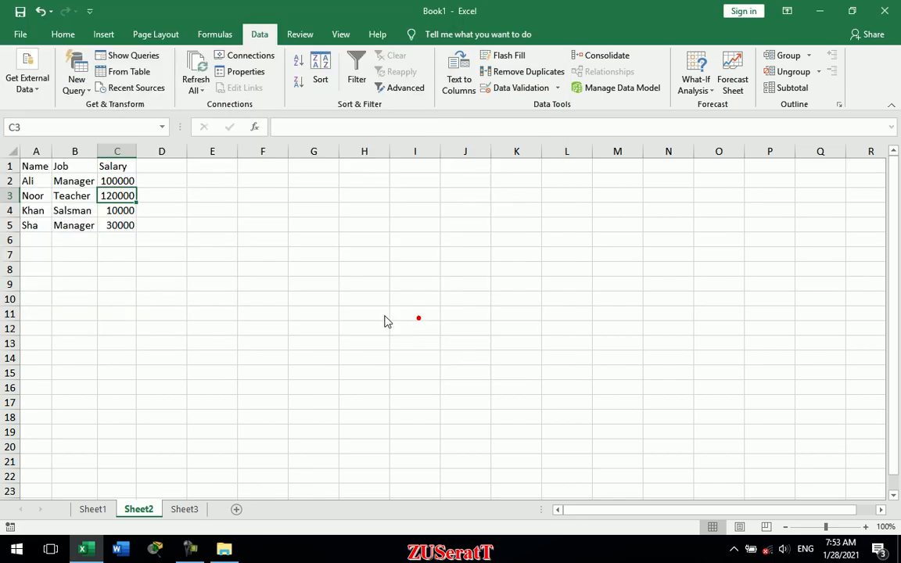
left_click(432, 320)
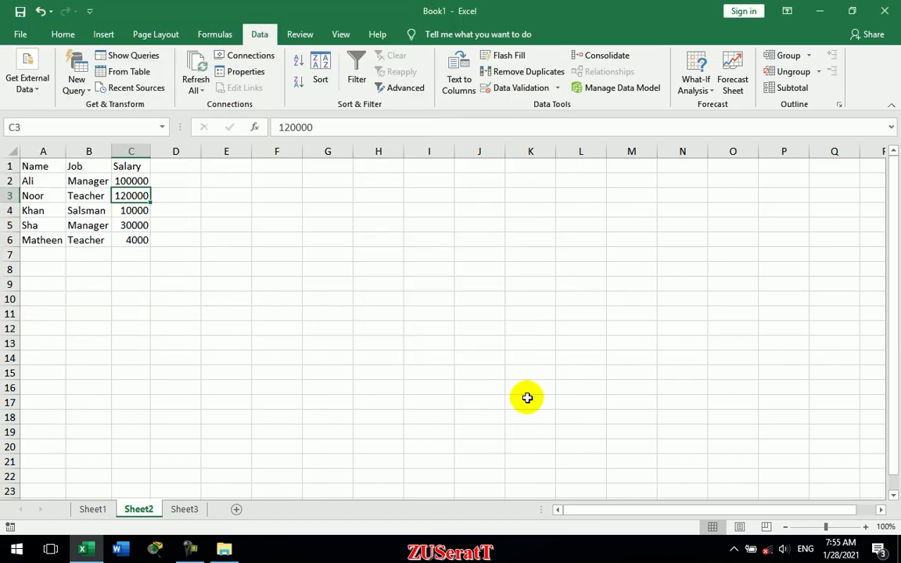
left_click(194, 89)
left_click(209, 123)
left_click(135, 283)
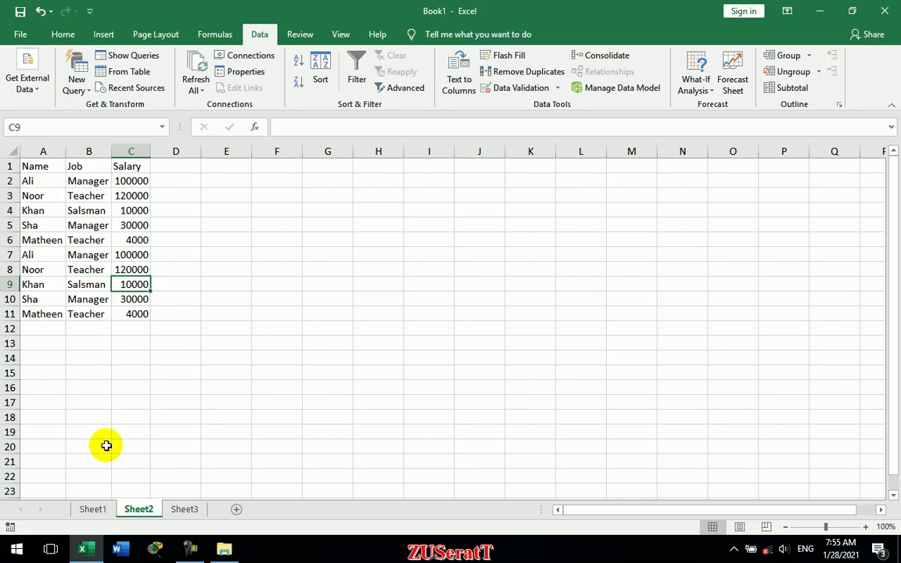
Close the workbook without saving and open New Text Document from the desktop.
left_click(885, 11)
left_click(460, 290)
left_click_drag(250, 43, 32, 6)
left_click_drag(160, 58, 86, 34)
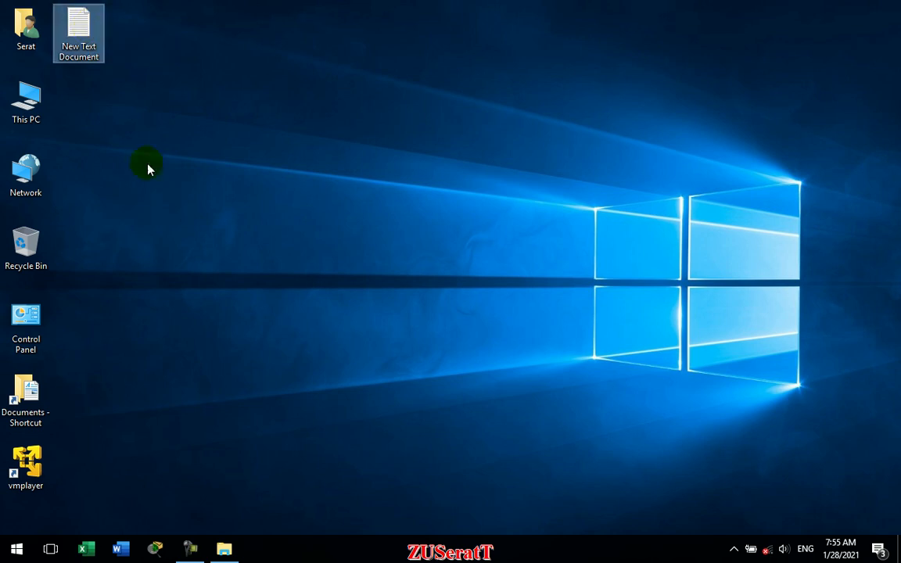
double_click(98, 61)
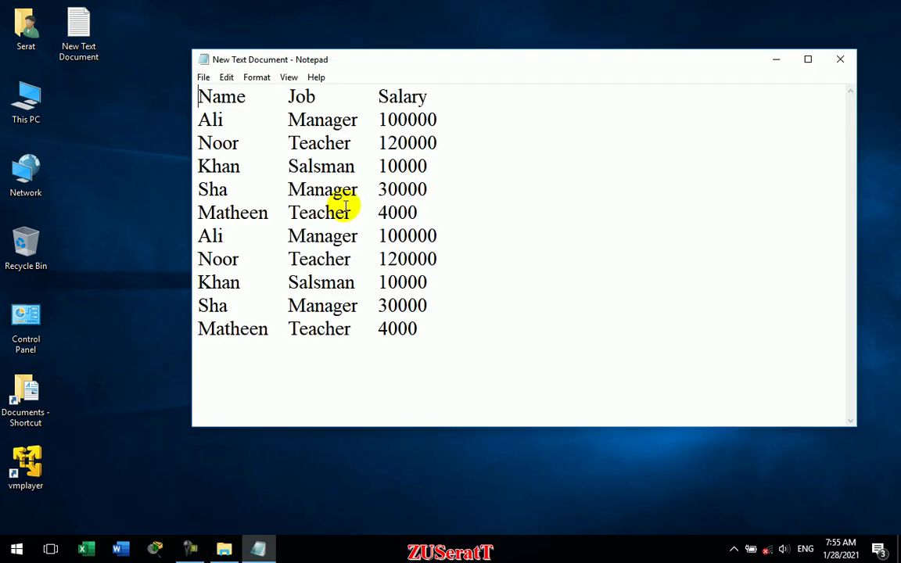
Replace the tab separators with # in the header row and the first data row.
left_click(288, 119)
key("BackSpace")
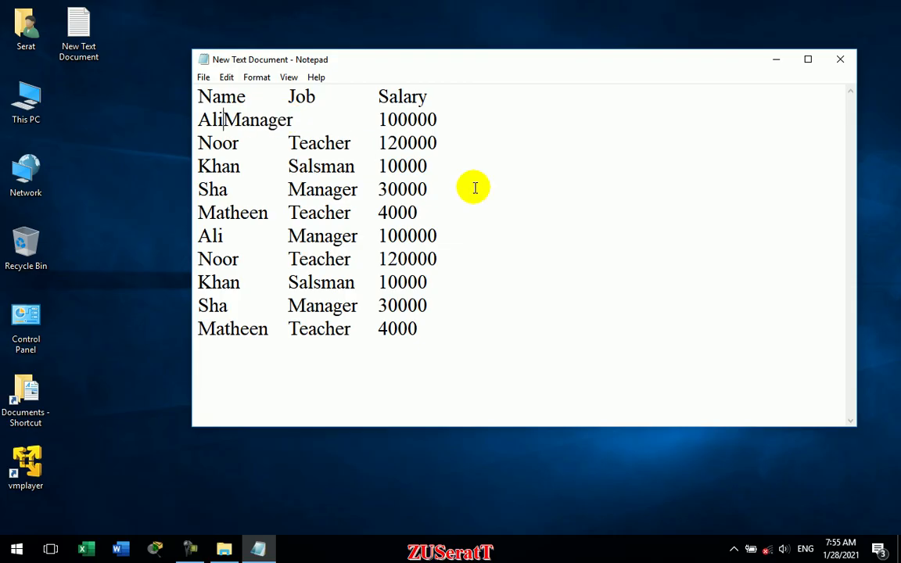
type("#")
key("Up")
key("BackSpace")
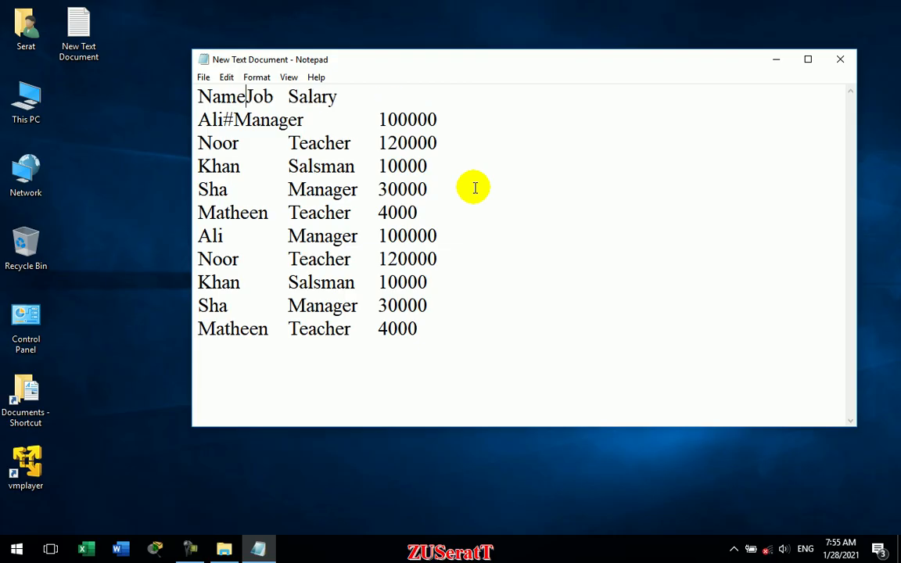
type("#")
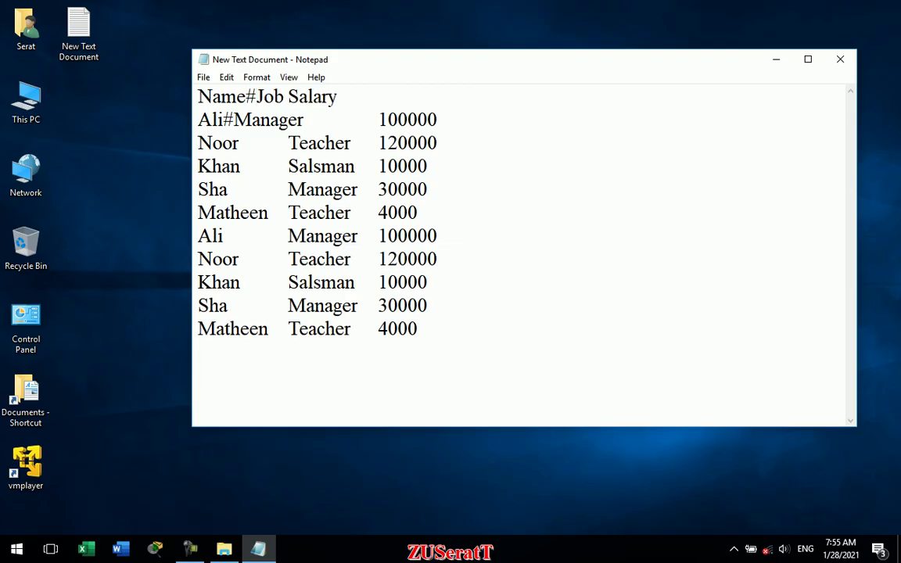
key("Right")
key("Right")
key("Right")
key("Right")
key("BackSpace")
type("#")
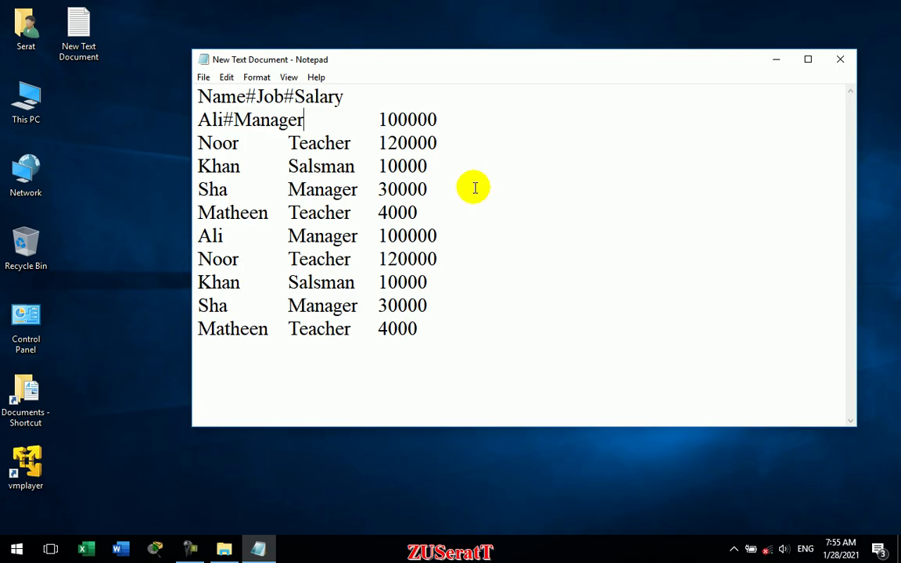
key("Delete")
type("#")
Replace the tab separators with # in the second and third data rows.
key("Down")
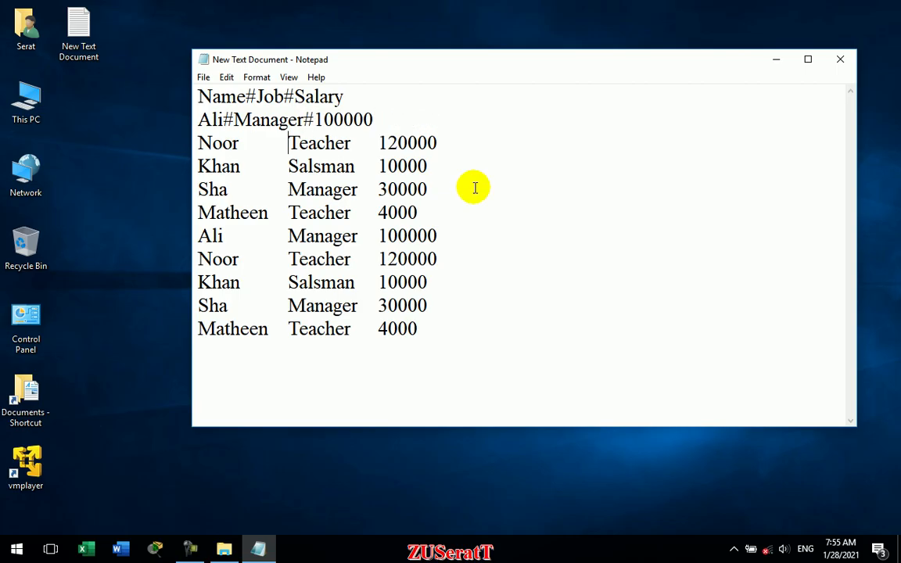
key("BackSpace")
type("#")
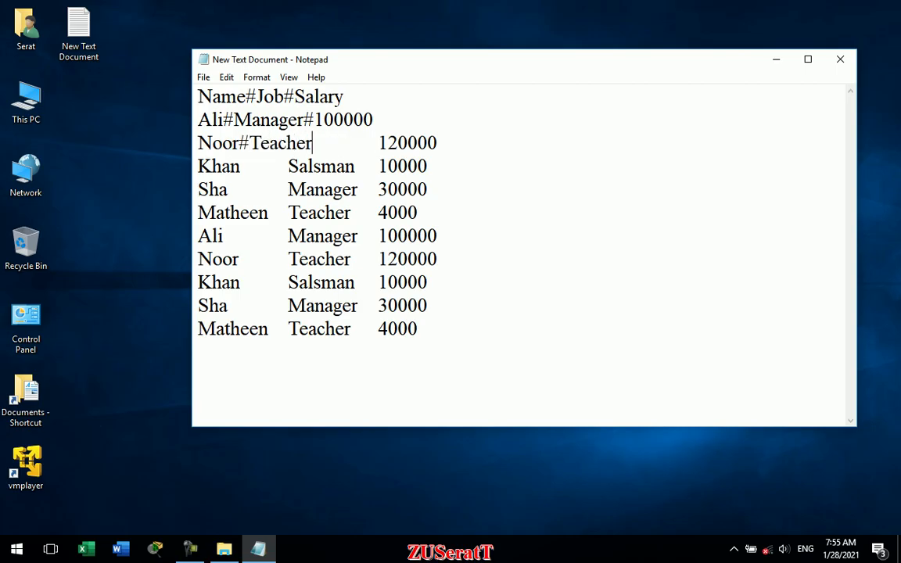
key("BackSpace")
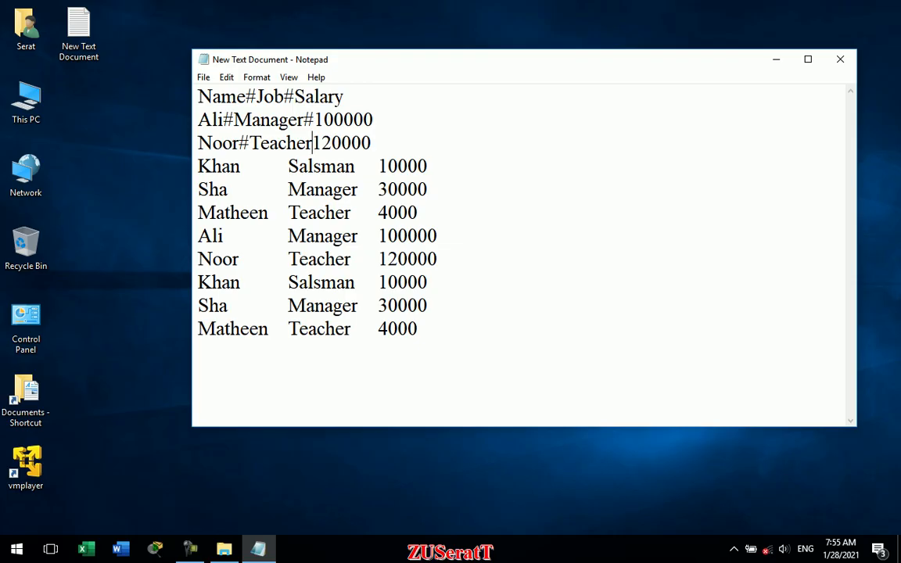
type("#")
key("Down")
key("Left")
key("Left")
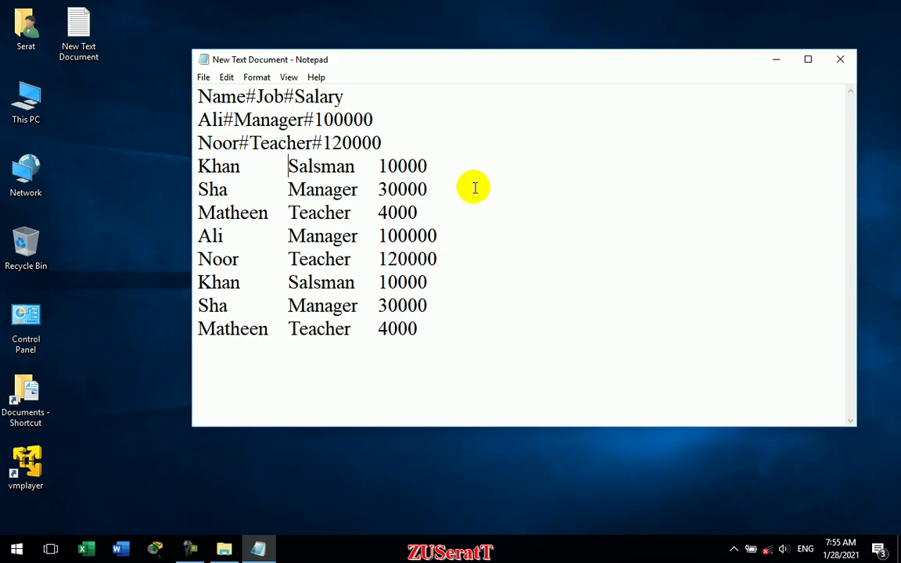
key("BackSpace")
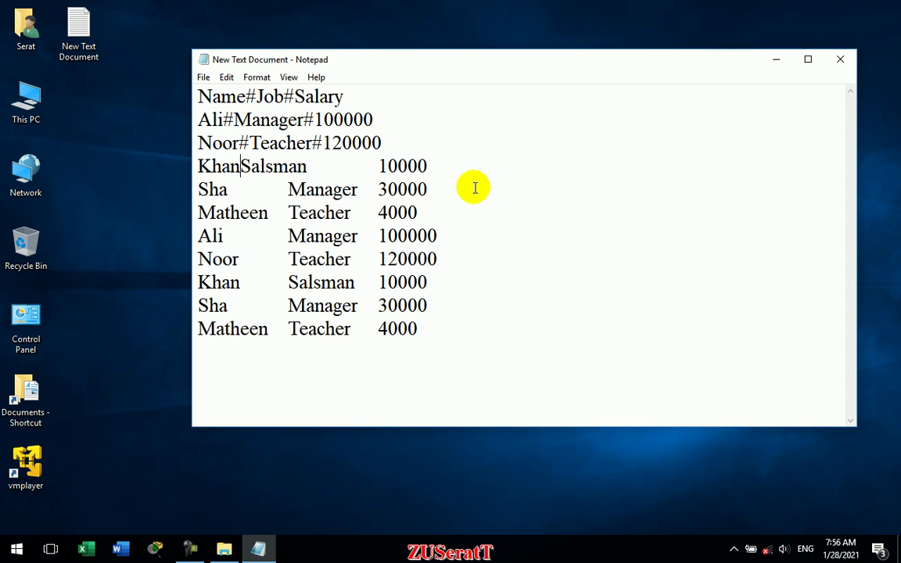
type("#")
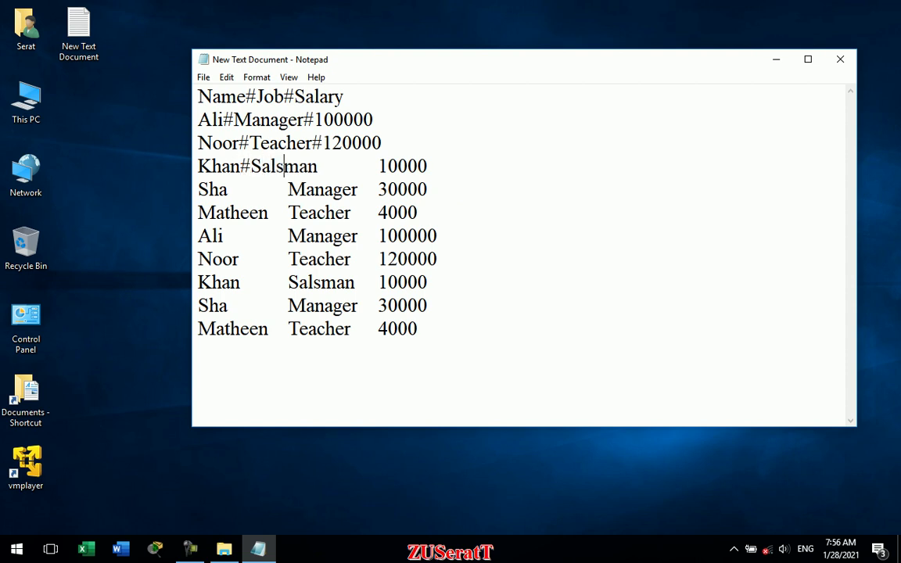
key("BackSpace")
type("#")
Replace the tab separators with # in the fourth and fifth data rows.
key("Down")
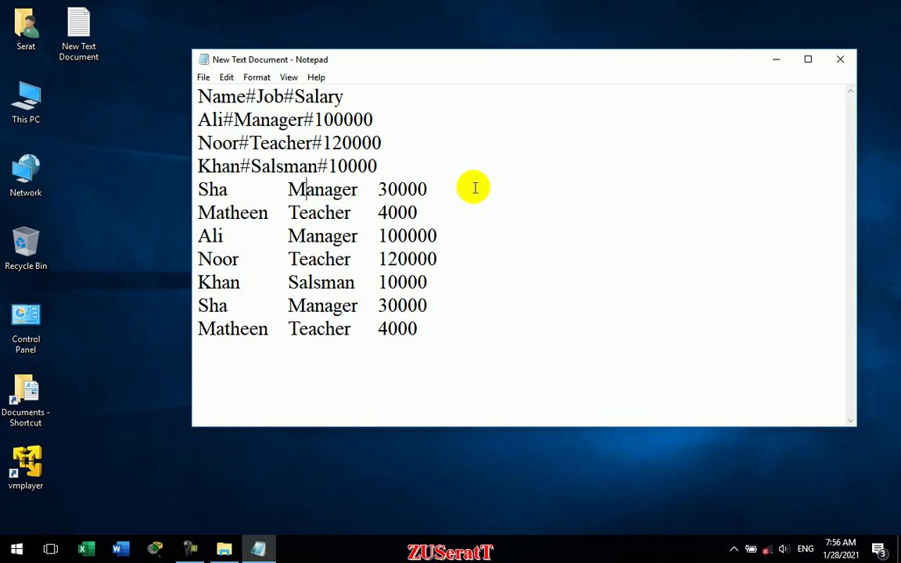
key("BackSpace")
type("#")
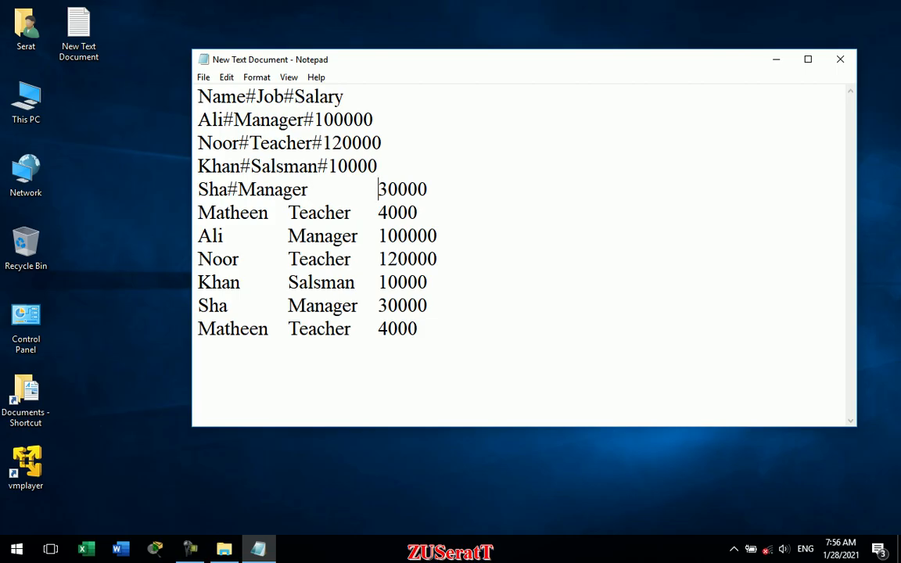
key("ctrl+Right")
key("BackSpace")
type("#")
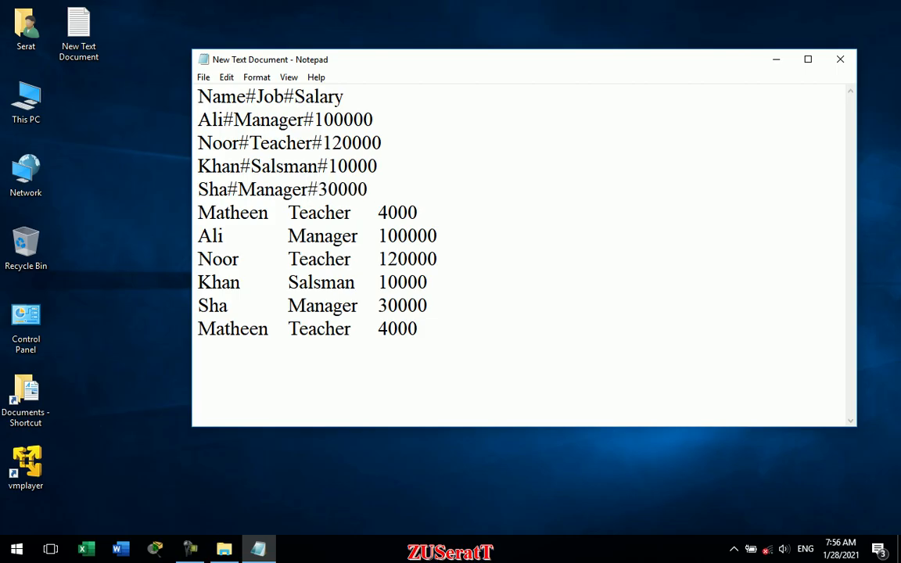
key("Left")
key("Down")
key("BackSpace")
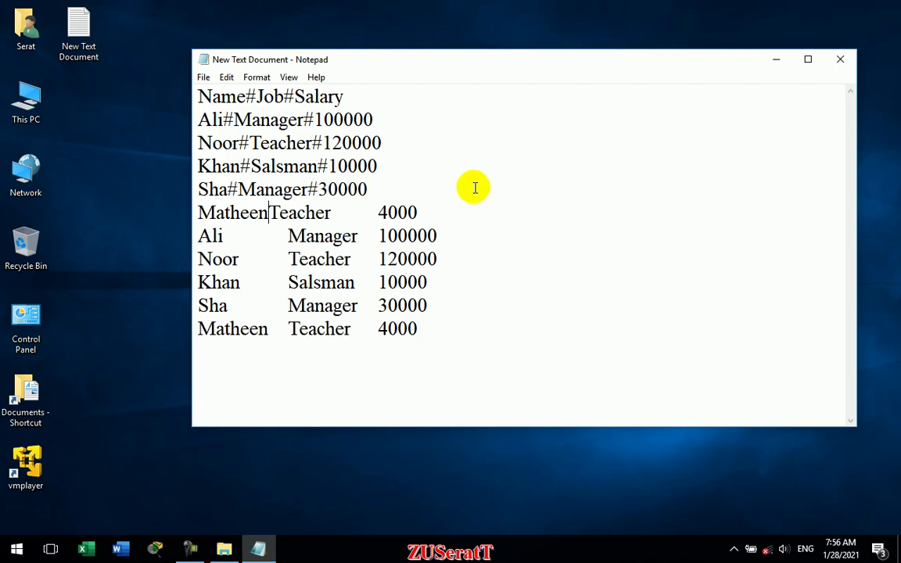
type("#")
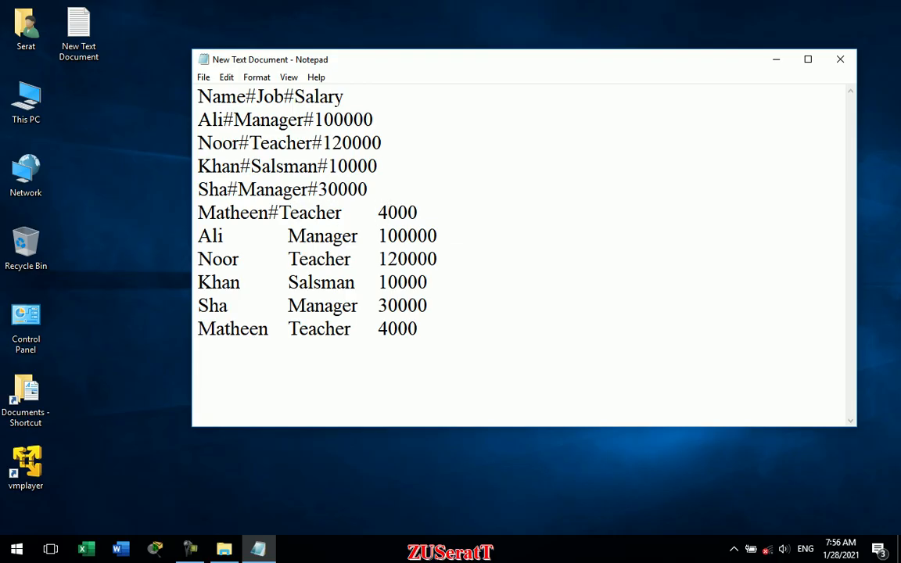
key("ctrl+Right")
key("BackSpace")
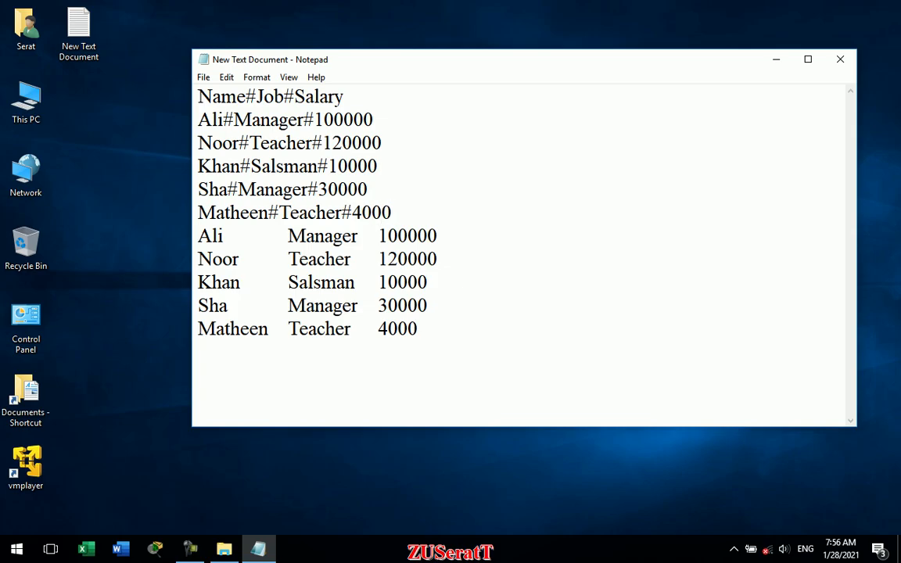
Delete the remaining tab-separated rows and paste a copy of the five #-separated data rows in their place.
left_click_drag(475, 227, 424, 366)
key("Delete")
left_click_drag(420, 240, 181, 128)
key("ctrl+c")
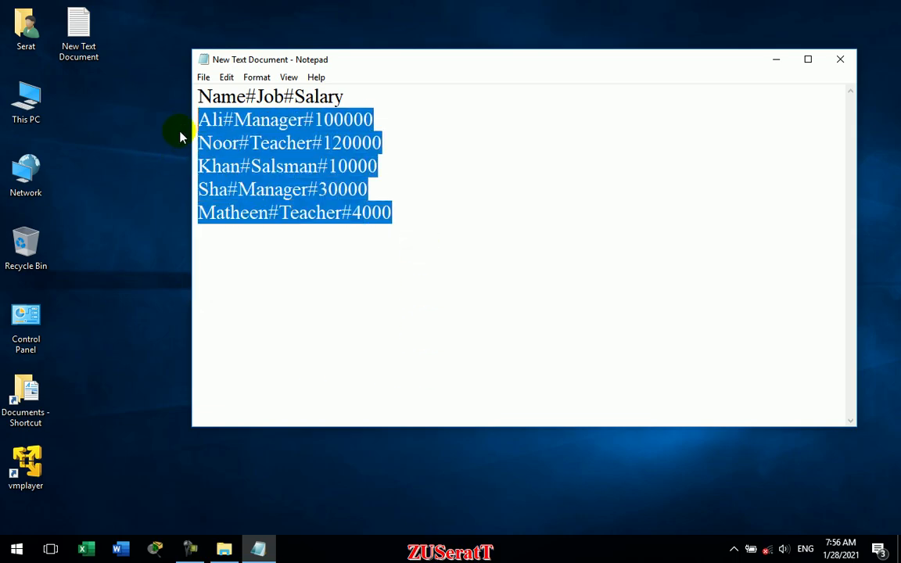
left_click(404, 212)
key("Return")
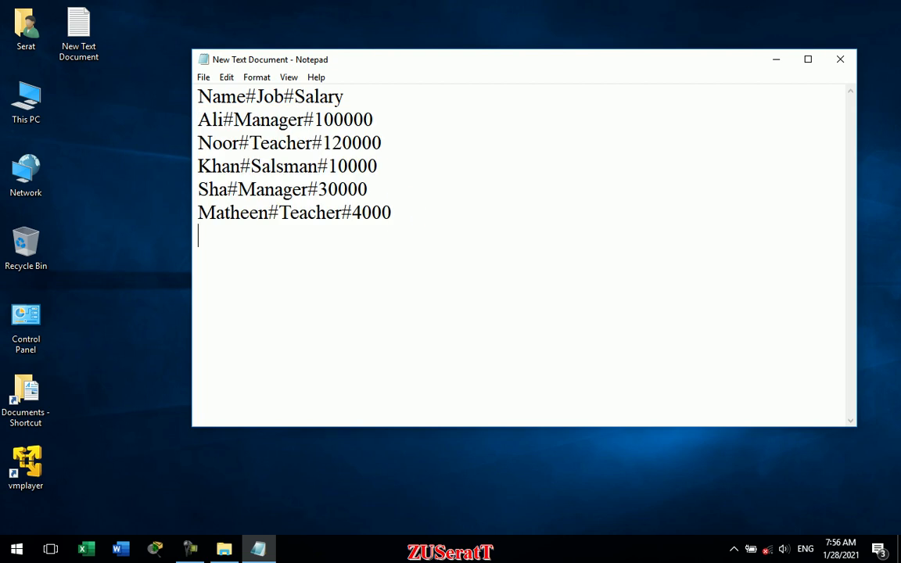
key("ctrl+v")
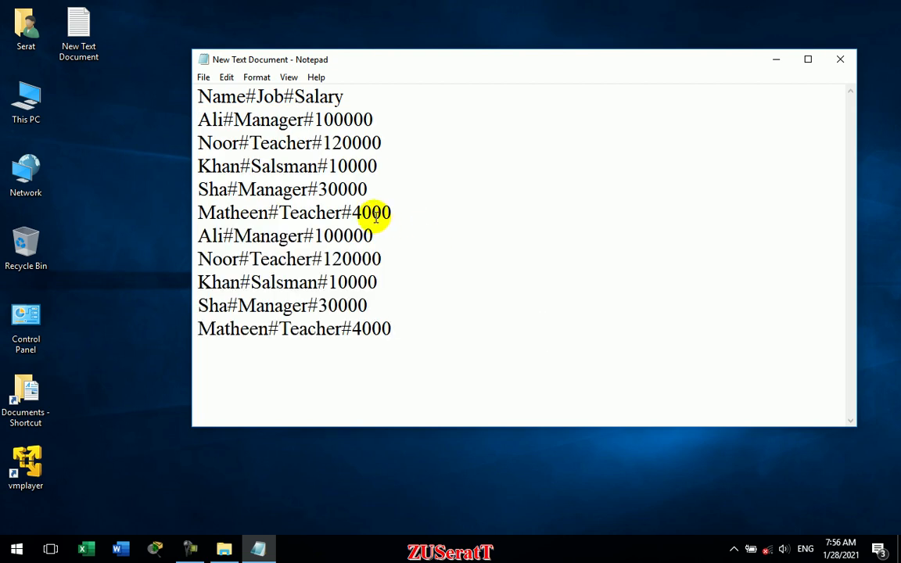
Switch to Excel and start importing New Text Document from the desktop into a new blank workbook.
left_click(86, 549)
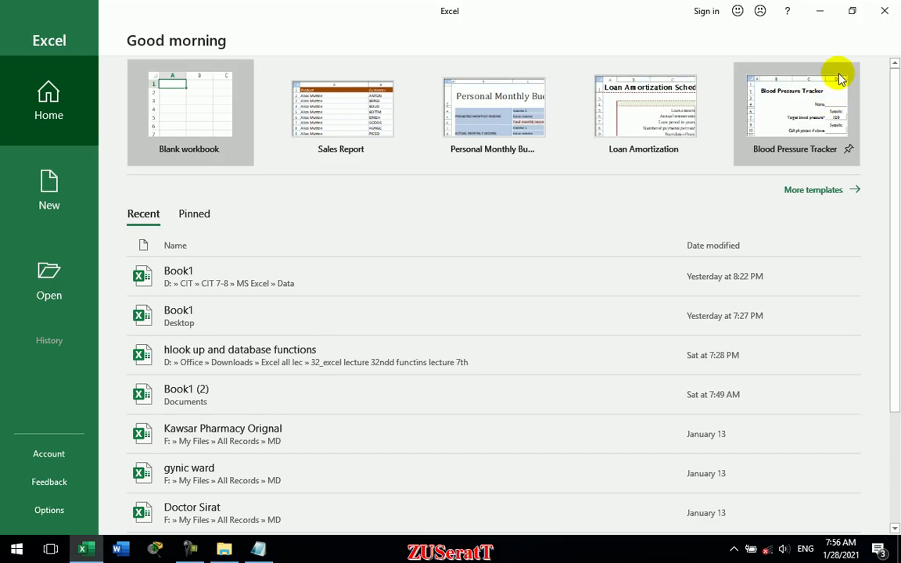
left_click(179, 99)
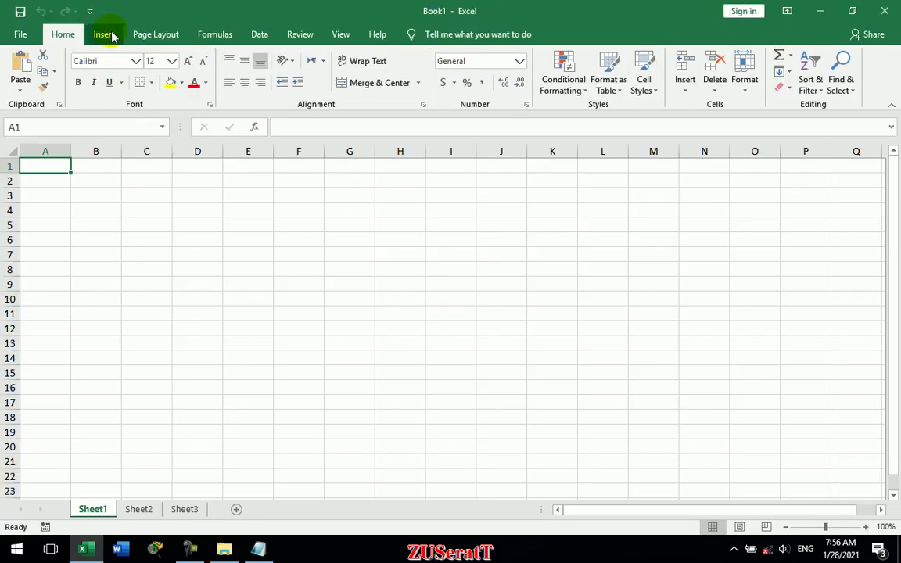
left_click(259, 31)
left_click(27, 83)
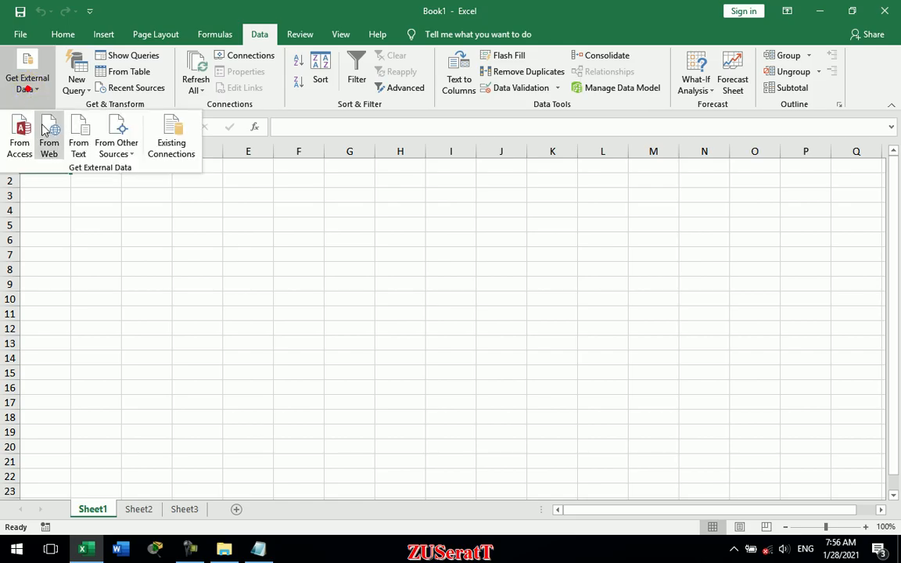
left_click(81, 139)
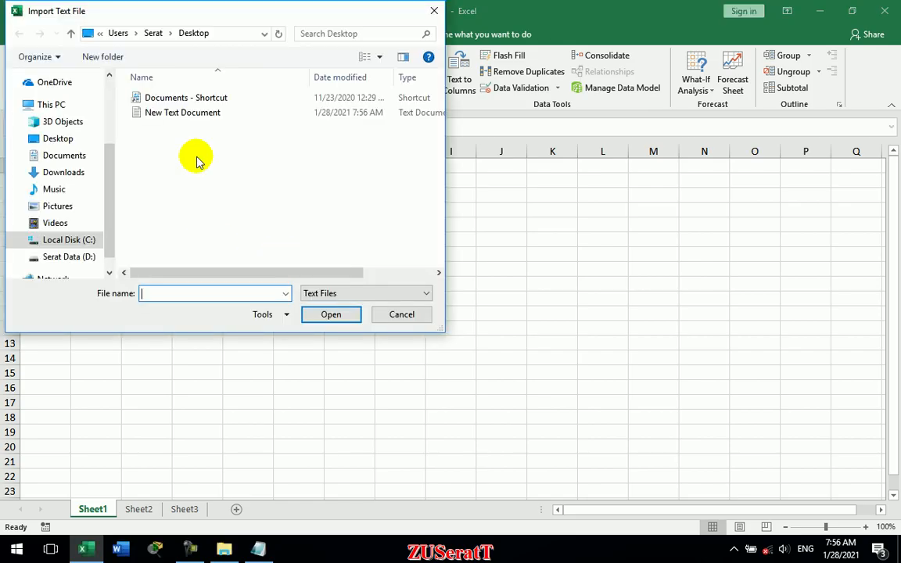
left_click(184, 116)
left_click(321, 314)
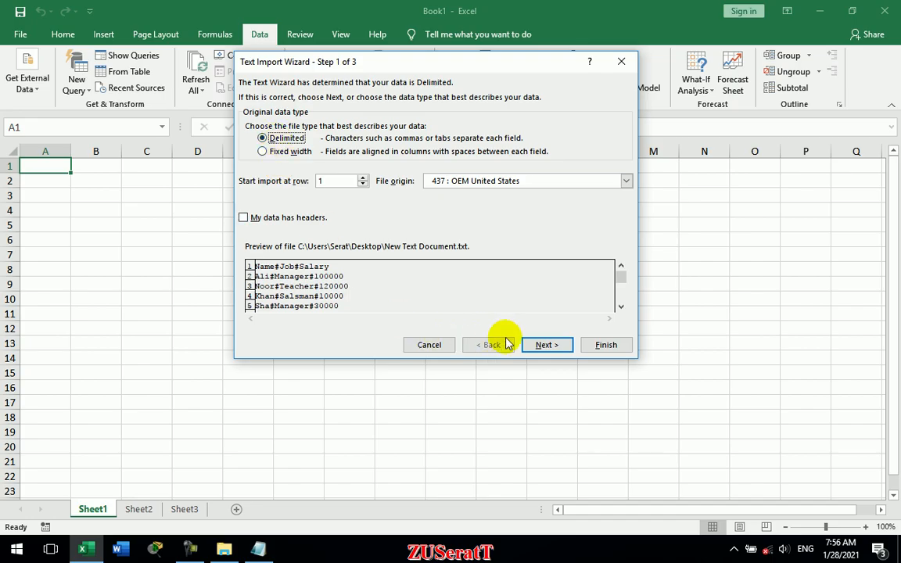
Keep the file type as Delimited and set # as the custom delimiter instead of Tab in the text import.
left_click(536, 345)
left_click(254, 178)
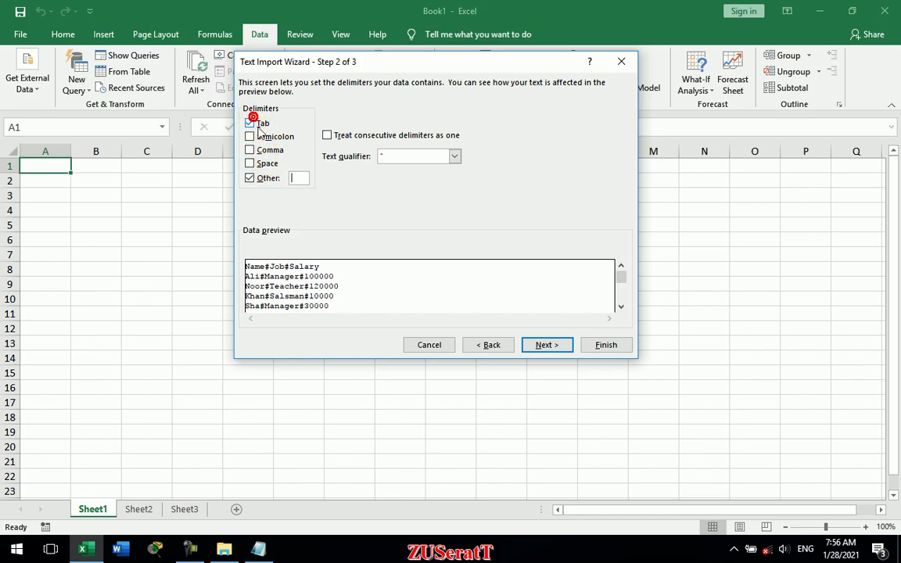
left_click(259, 127)
left_click(302, 183)
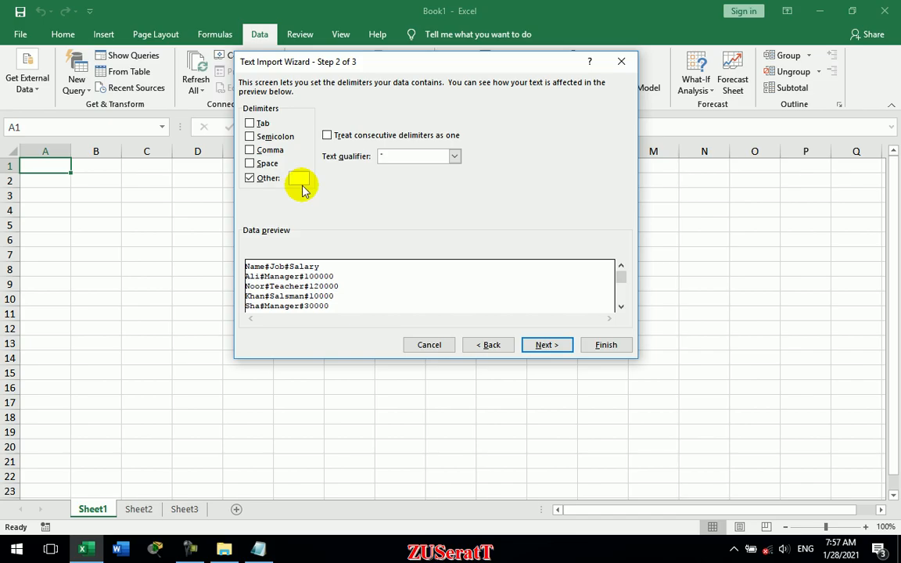
type("#")
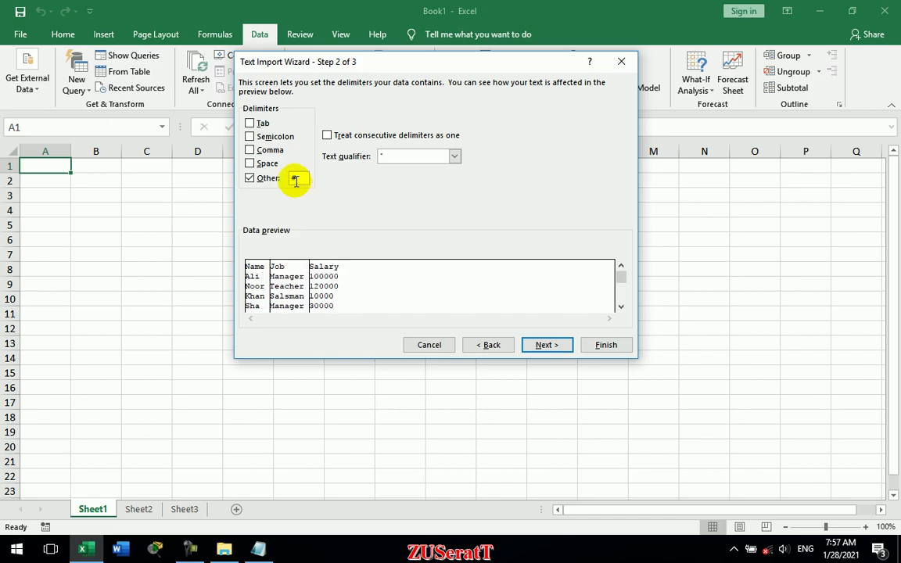
Finish the text import with General column format, place the data at A1 of the existing worksheet and inspect the imported range.
left_click(560, 349)
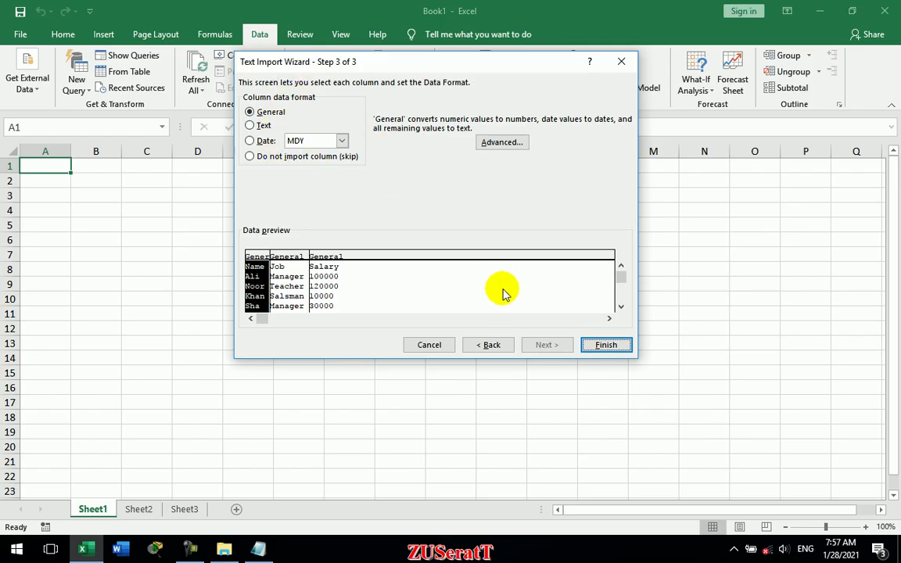
left_click(608, 345)
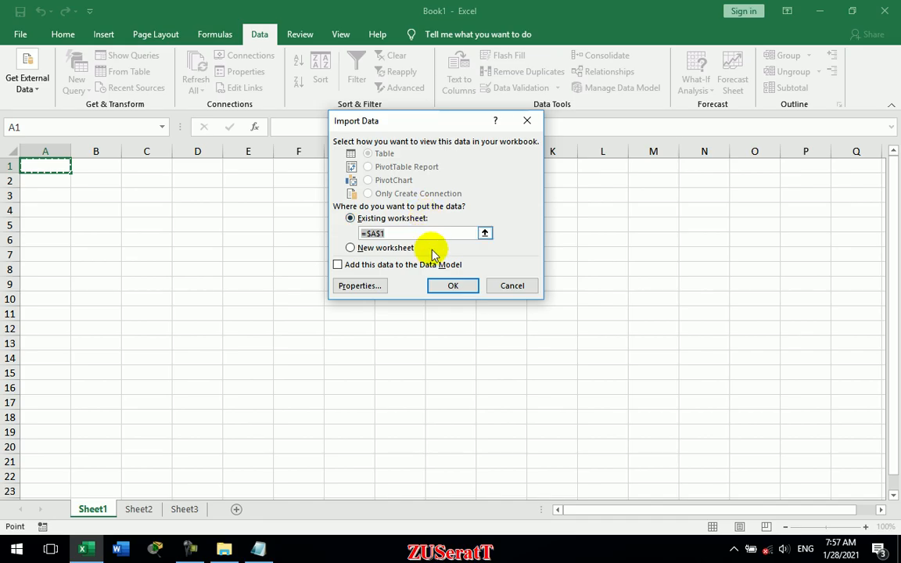
left_click(454, 287)
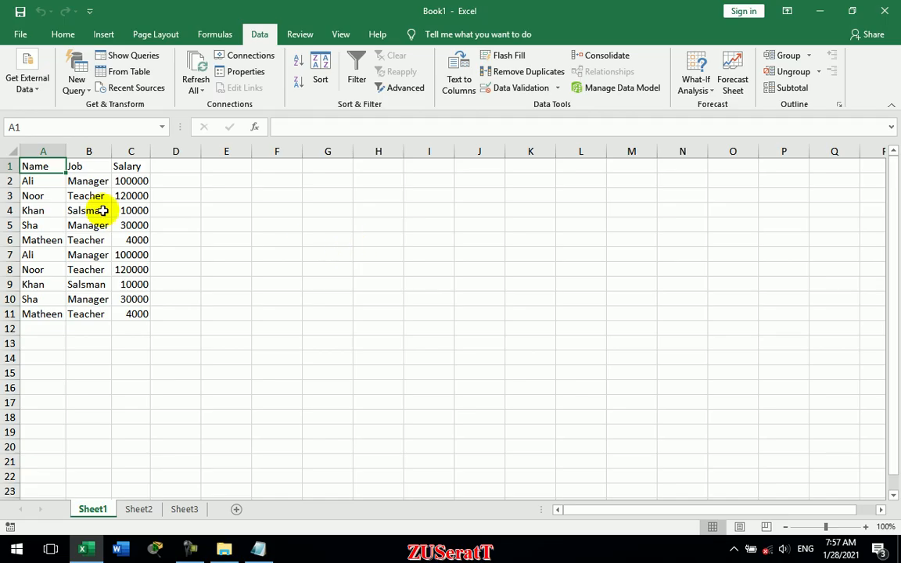
left_click_drag(45, 165, 131, 313)
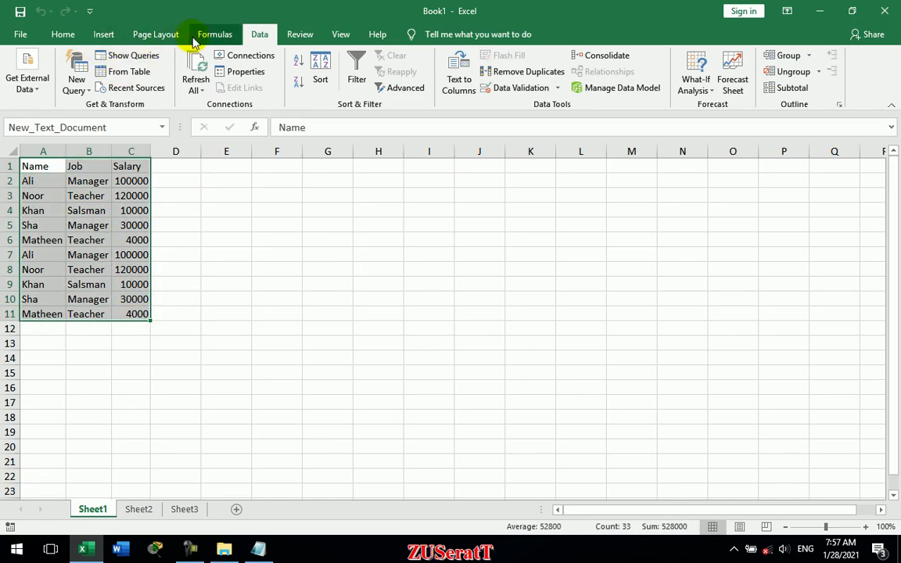
left_click(313, 240)
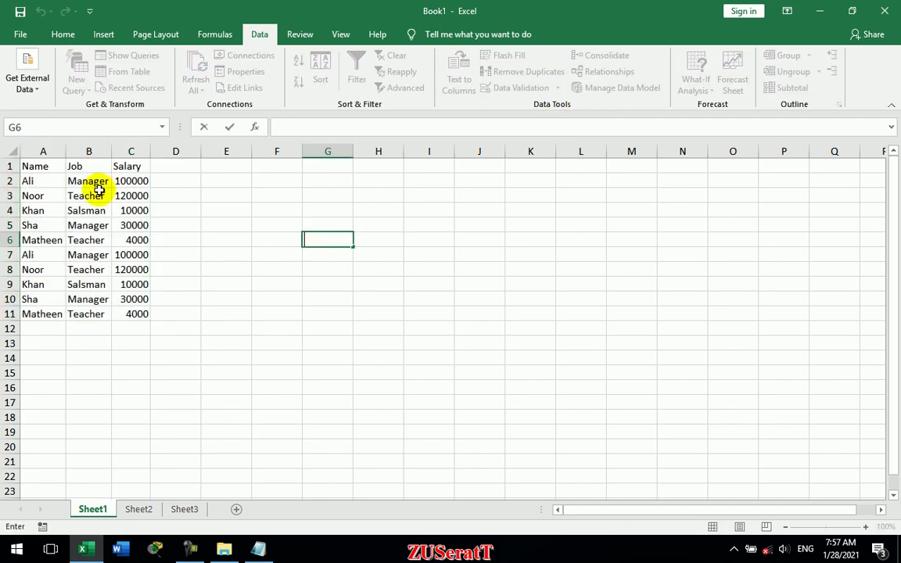
Close the workbook without saving and reopen Excel with a new blank workbook.
key("alt+F4")
left_click(434, 288)
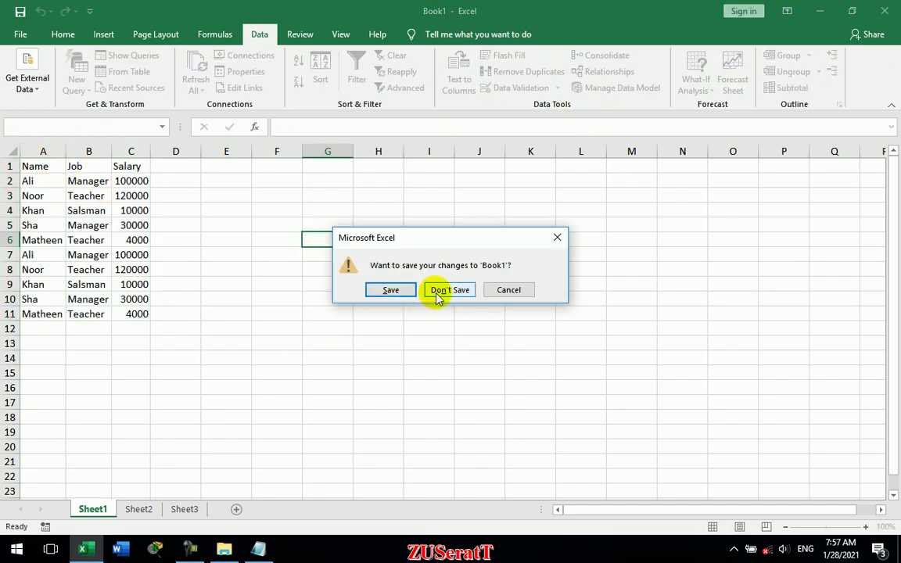
key("super+1")
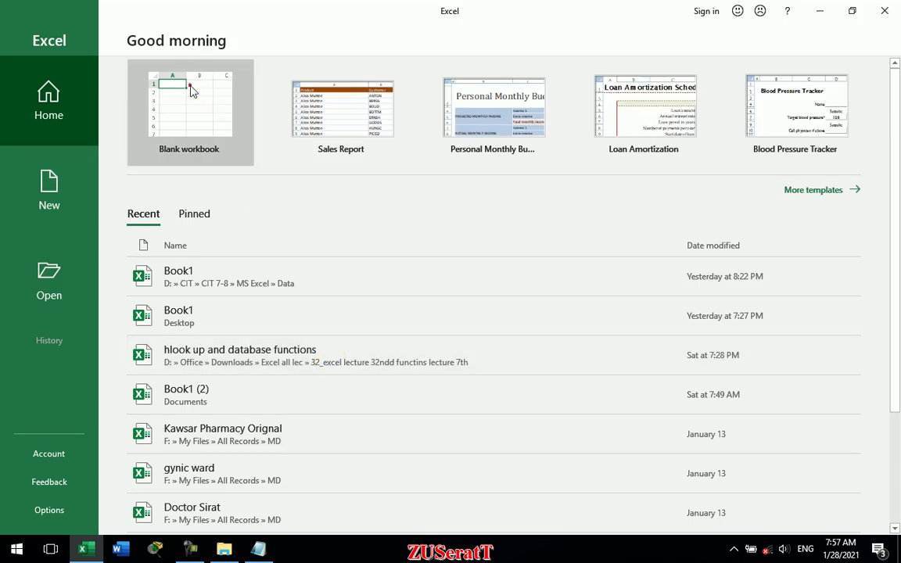
left_click(189, 84)
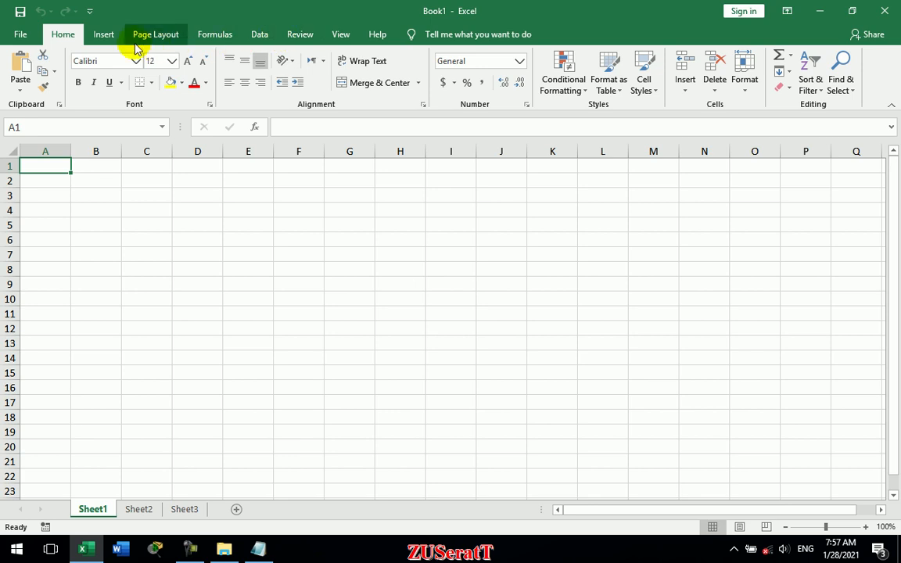
Examine the other external data sources and the file, database, Azure and online service categories available for a new query.
left_click(259, 35)
left_click(43, 86)
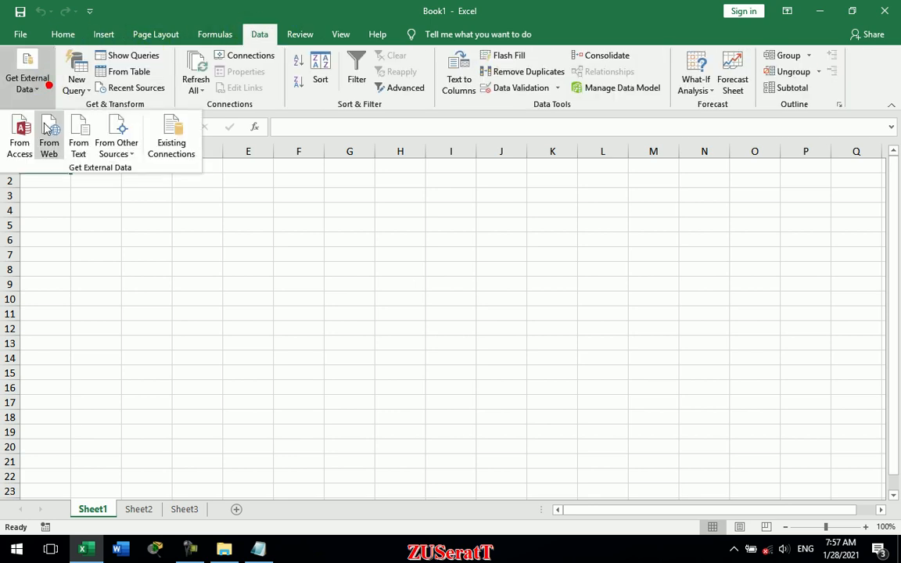
left_click(117, 148)
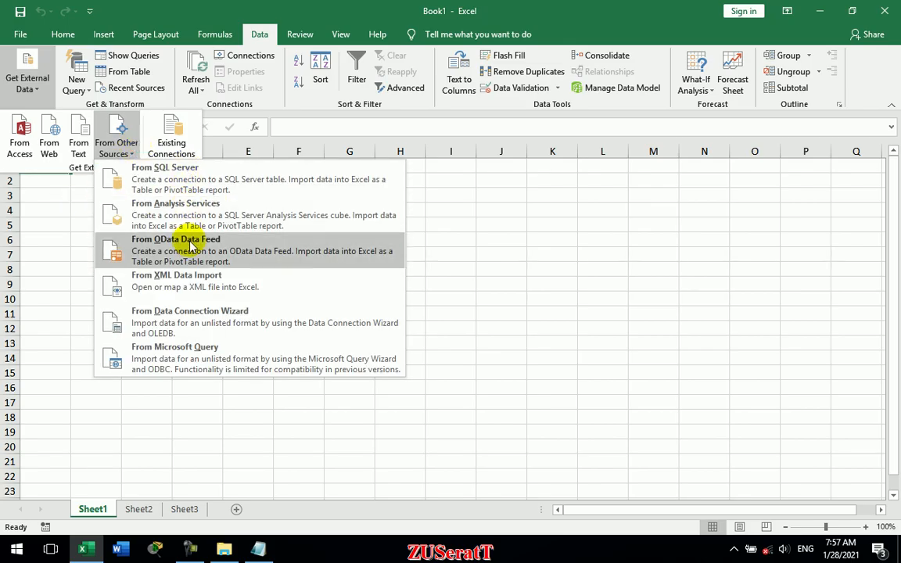
left_click(116, 409)
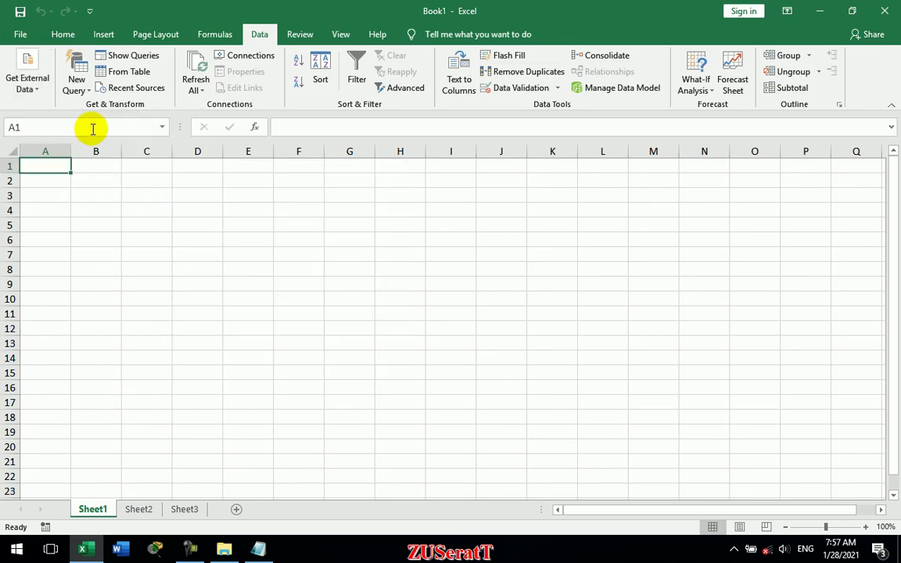
left_click(88, 88)
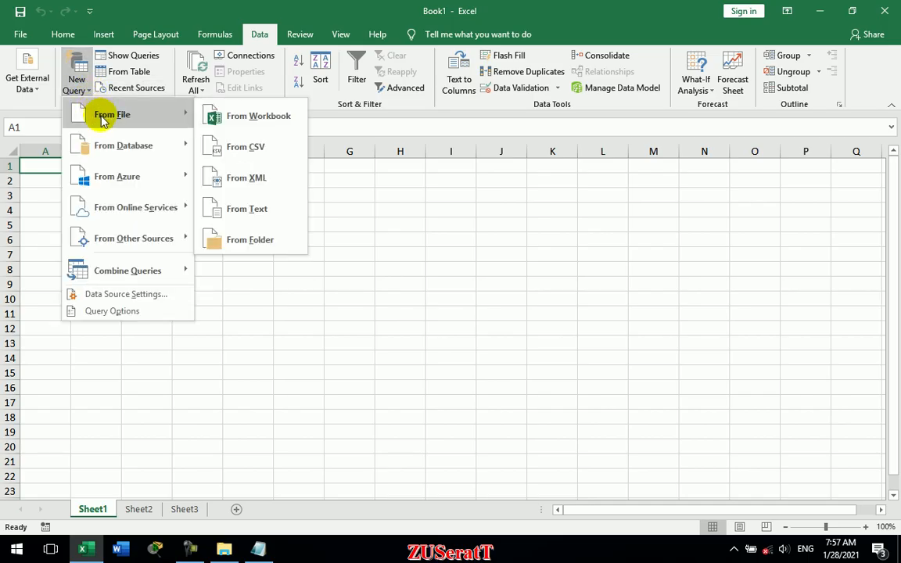
mouse_move(113, 161)
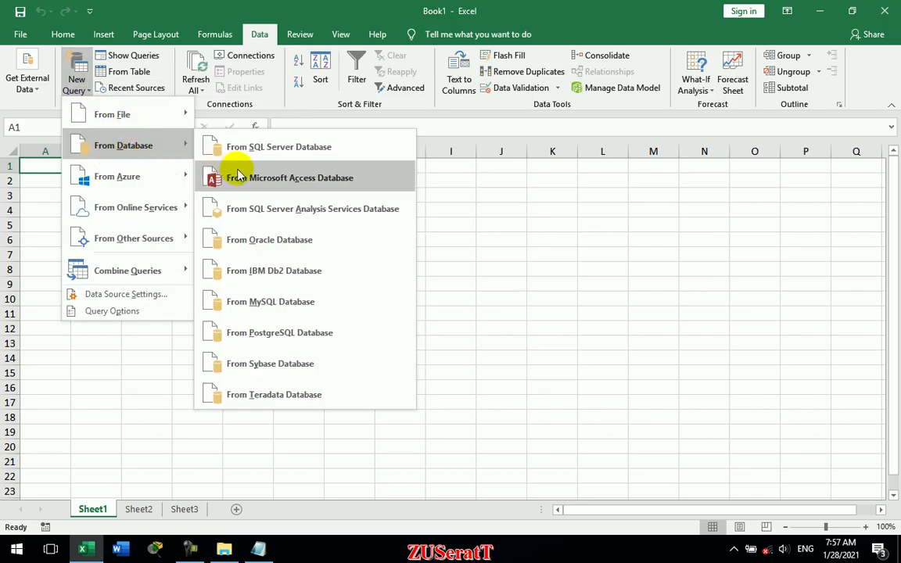
mouse_move(164, 177)
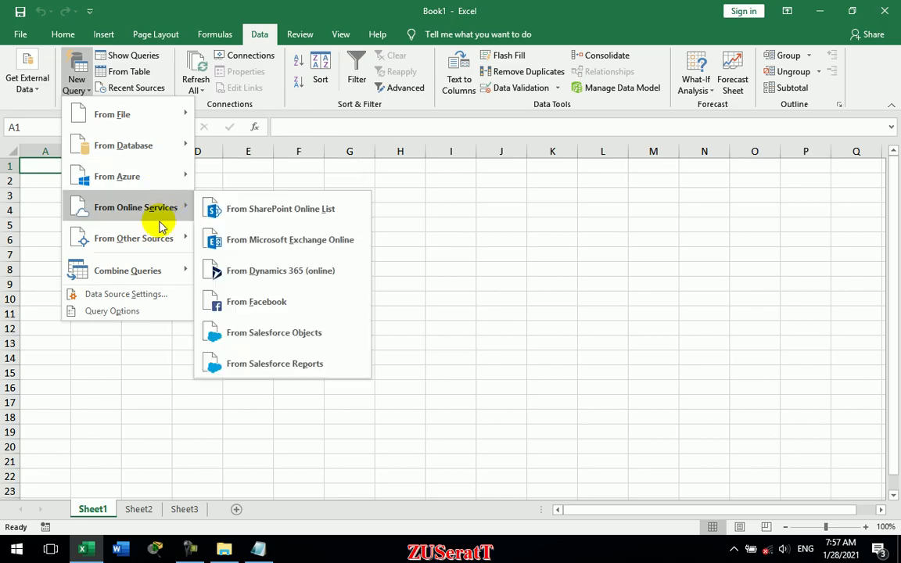
mouse_move(161, 271)
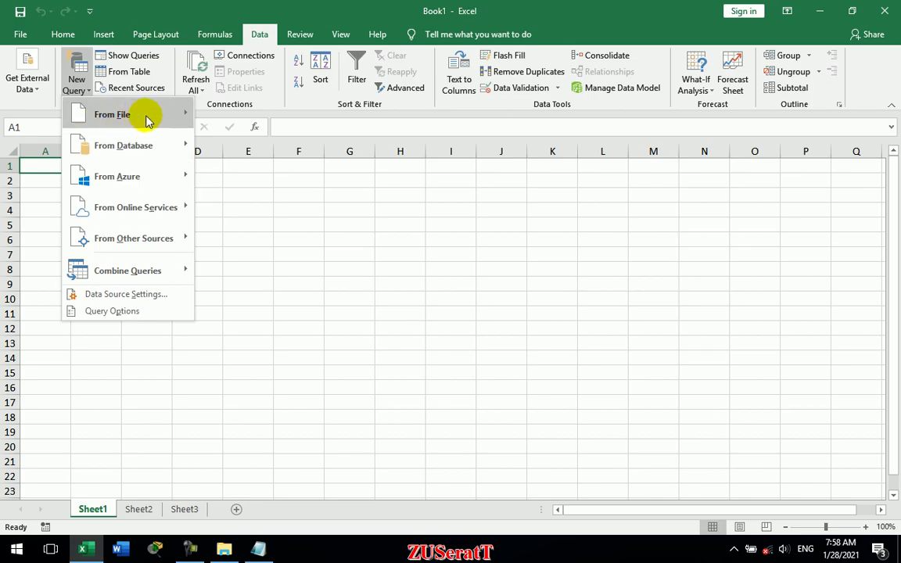
Start a new query from the workbook Book1 in the CIT 7-8 > MS Excel > Data folder on drive D.
mouse_move(141, 121)
left_click(227, 118)
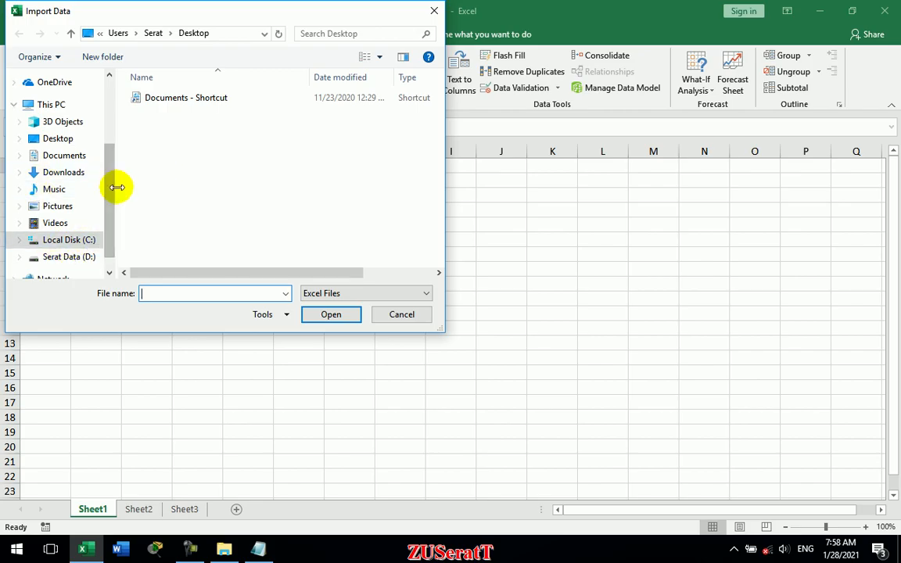
left_click_drag(107, 187, 68, 242)
left_click(67, 237)
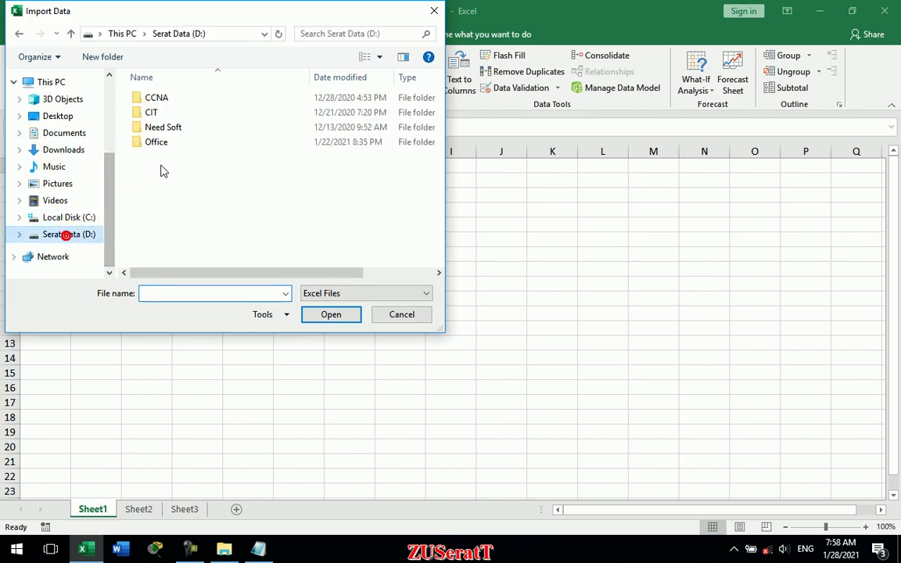
double_click(172, 111)
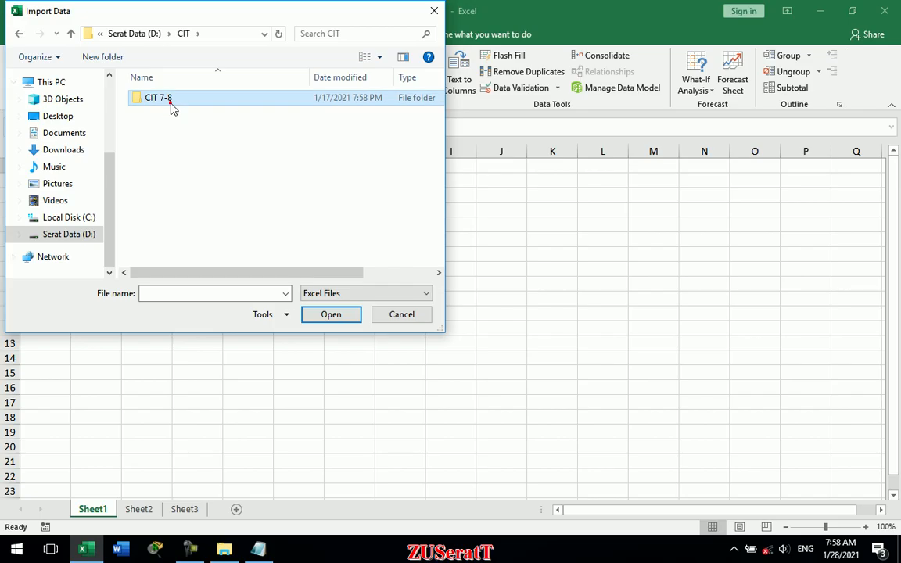
double_click(160, 99)
double_click(168, 97)
left_click(171, 108)
double_click(171, 108)
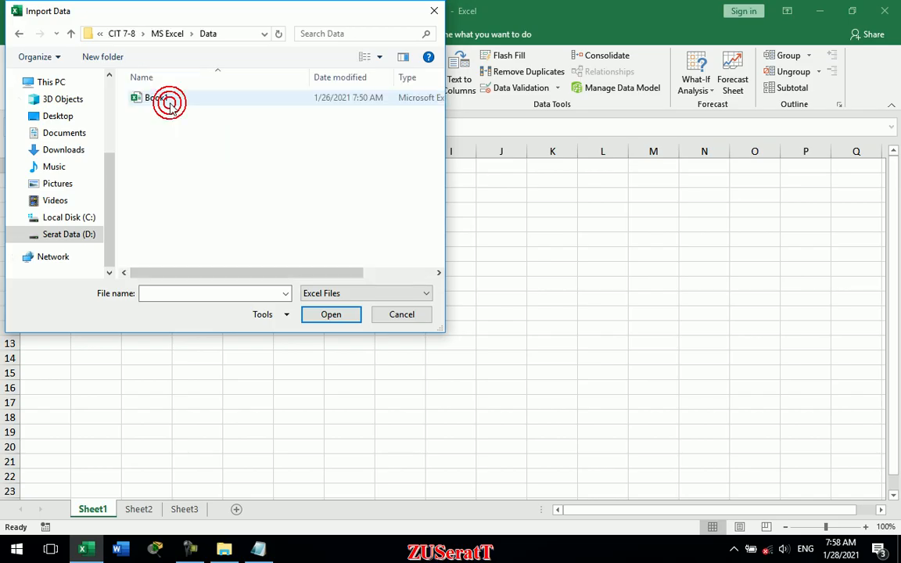
double_click(168, 98)
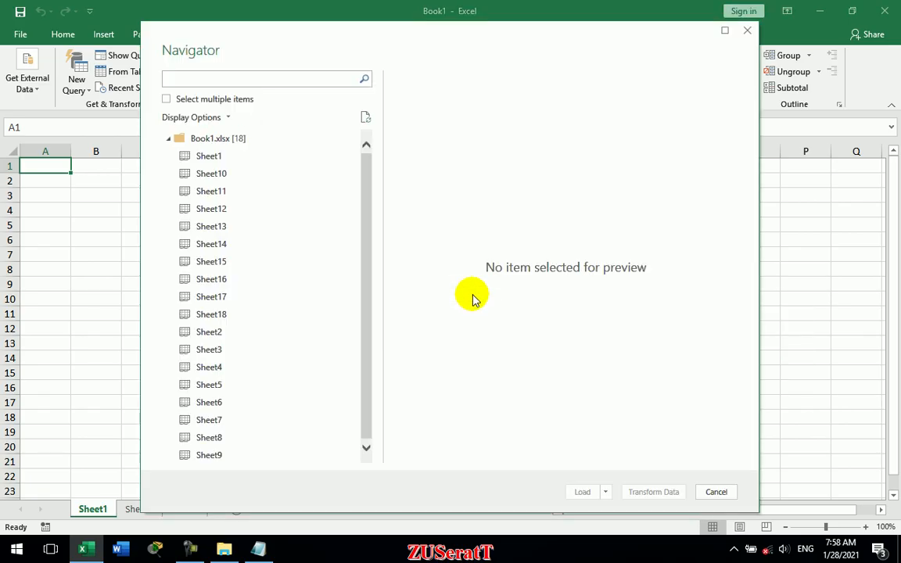
Preview Sheet14, Sheet13, Sheet12 and Sheet11 of Book1.xlsx, load Sheet11 into the workbook and close the Workbook Queries pane.
left_click_drag(368, 185, 366, 197)
left_click(198, 242)
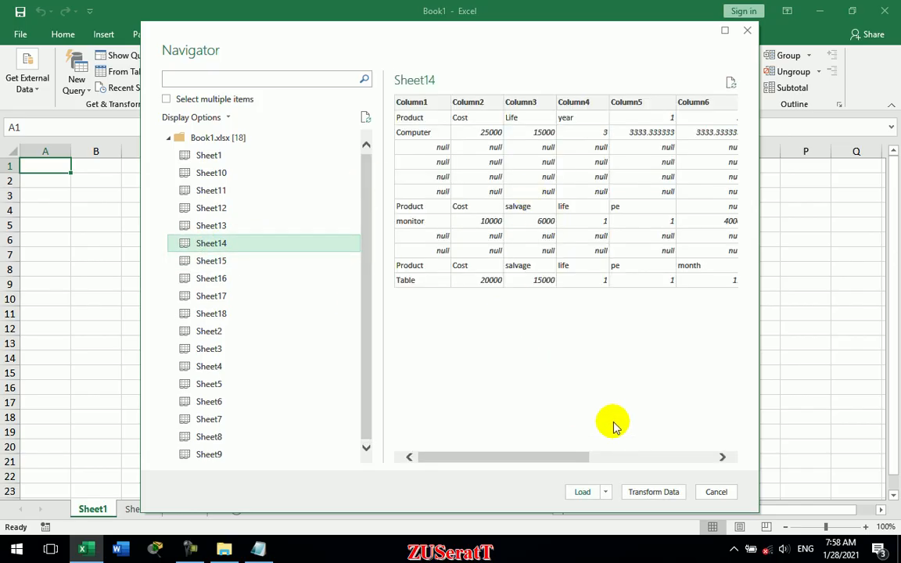
left_click(208, 226)
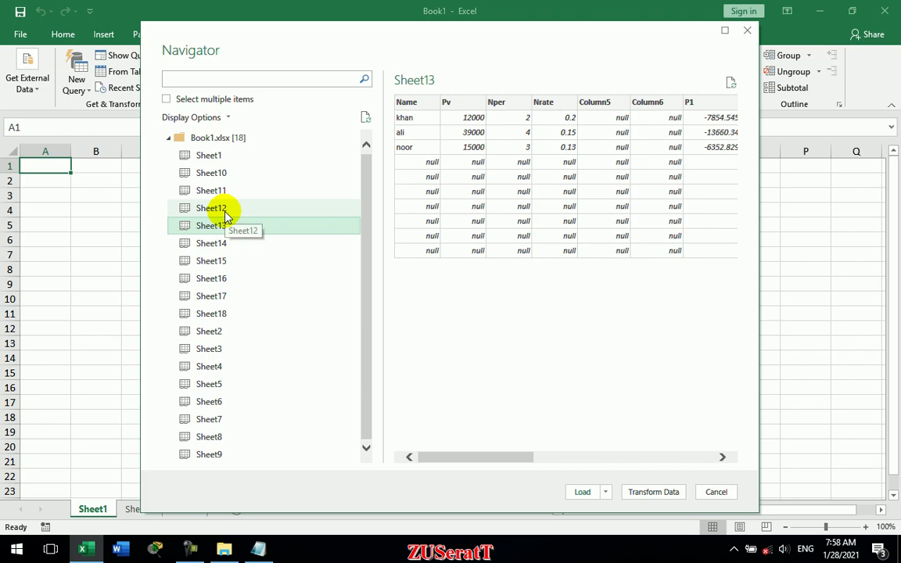
left_click(225, 210)
left_click(228, 191)
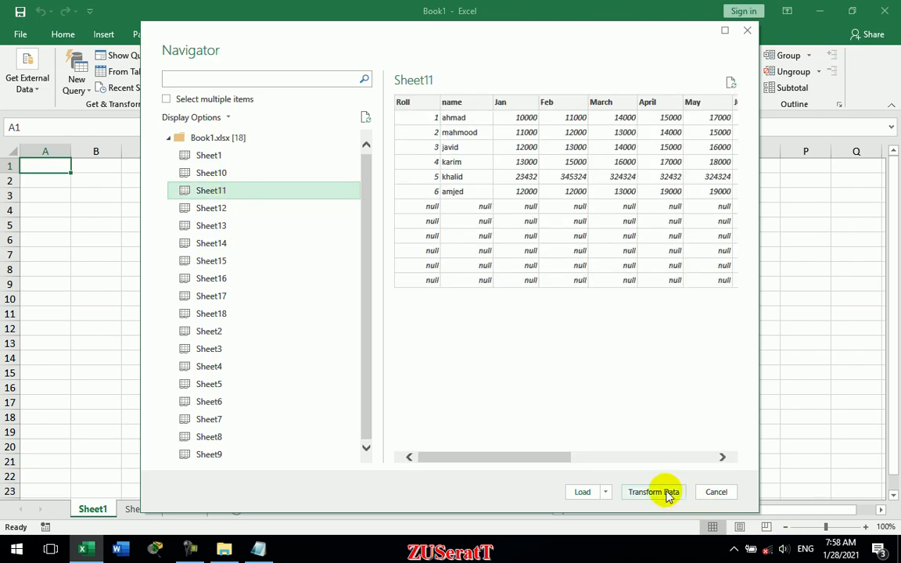
left_click(588, 487)
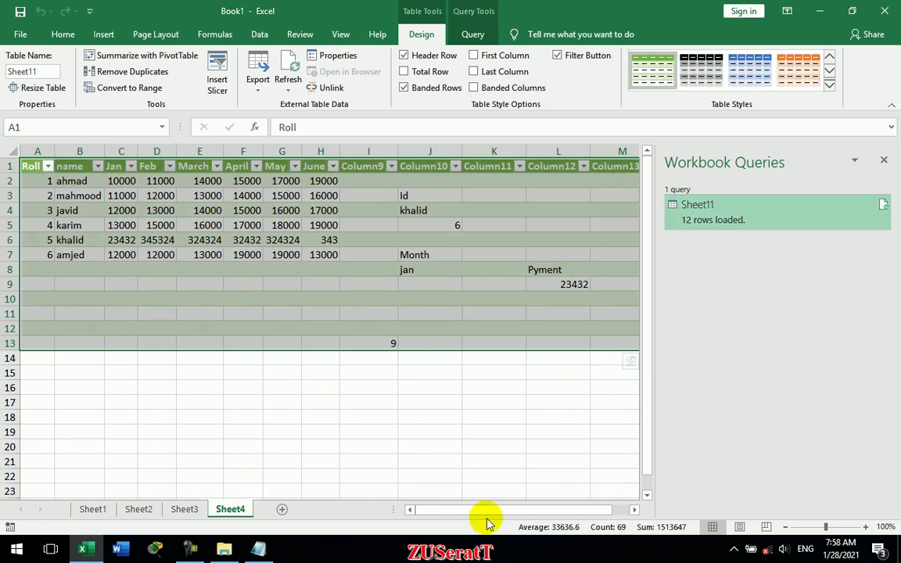
left_click_drag(490, 512, 526, 515)
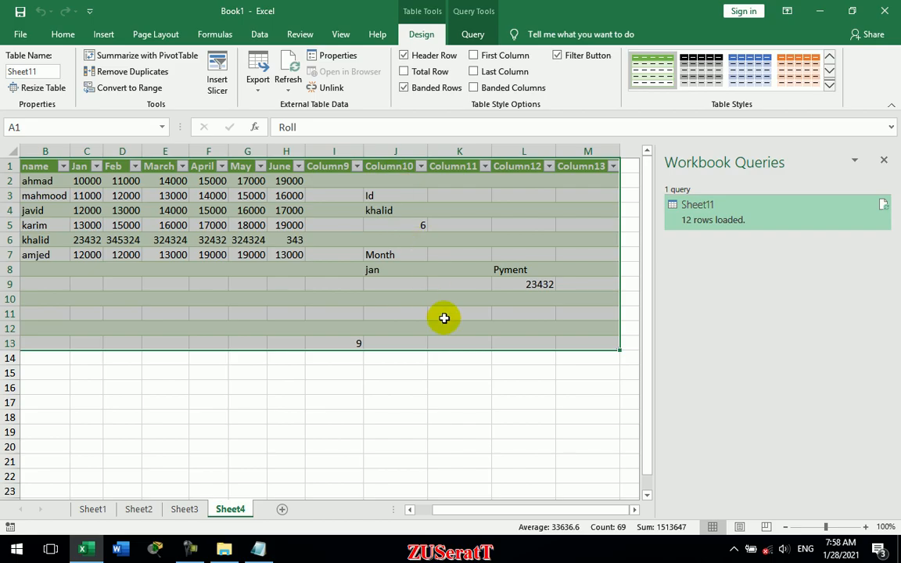
left_click(883, 162)
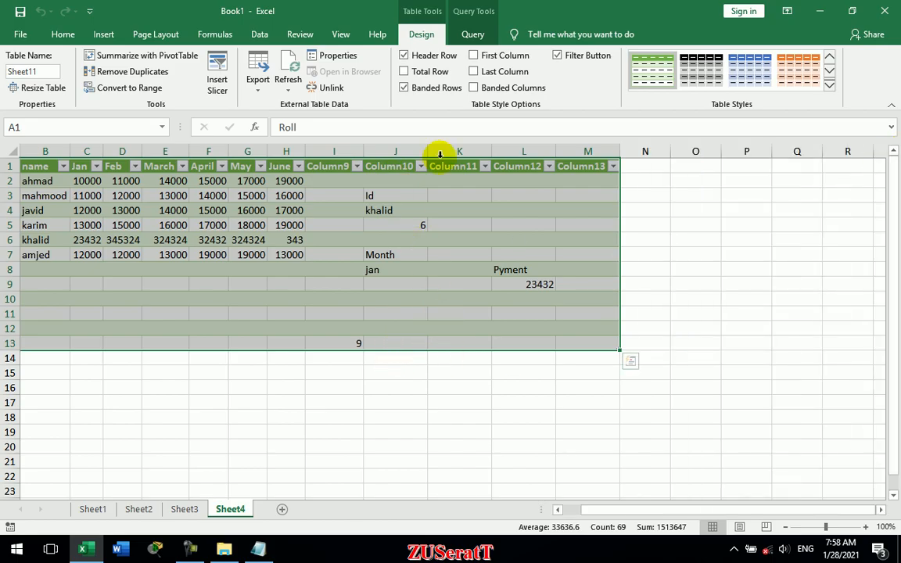
Delete Sheet4 with the loaded table, and check the list of workbook queries before closing it.
left_click(254, 36)
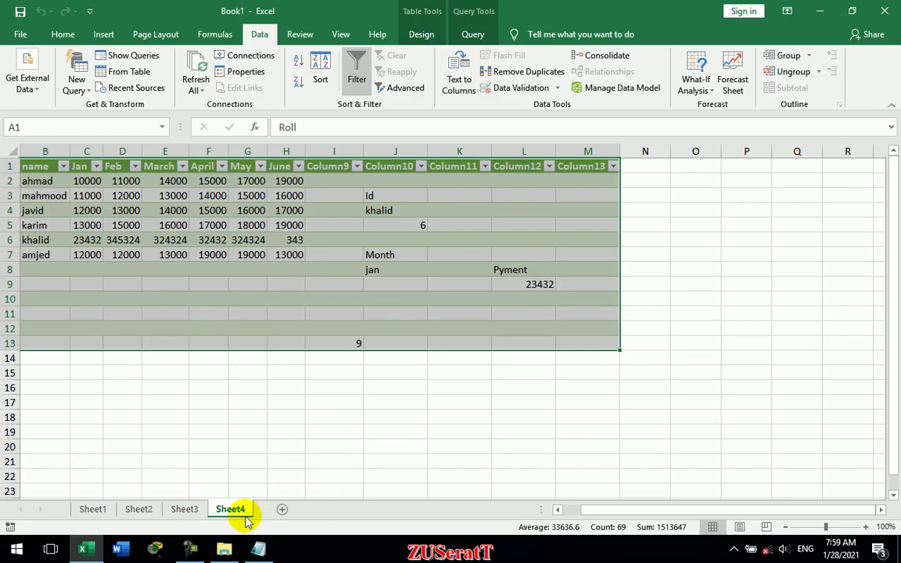
right_click(219, 509)
left_click(270, 356)
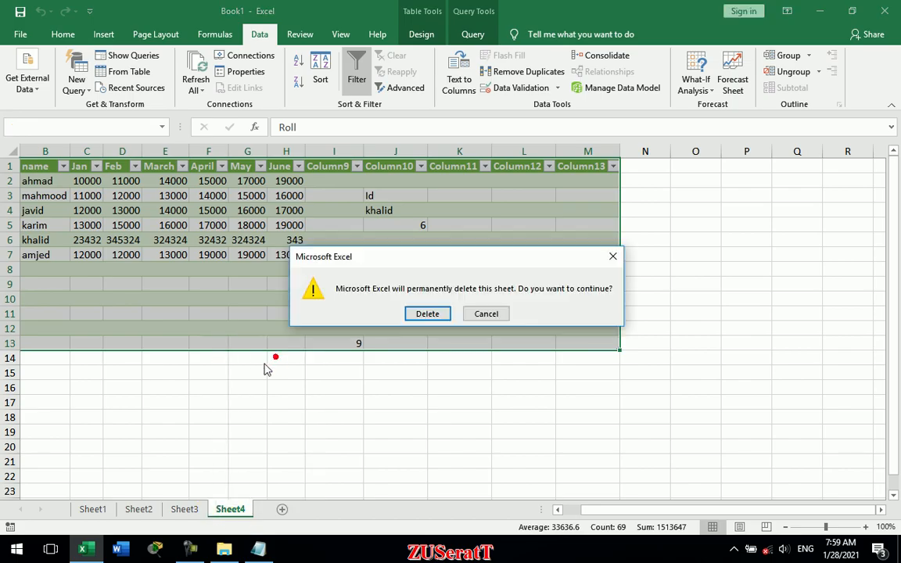
left_click(424, 317)
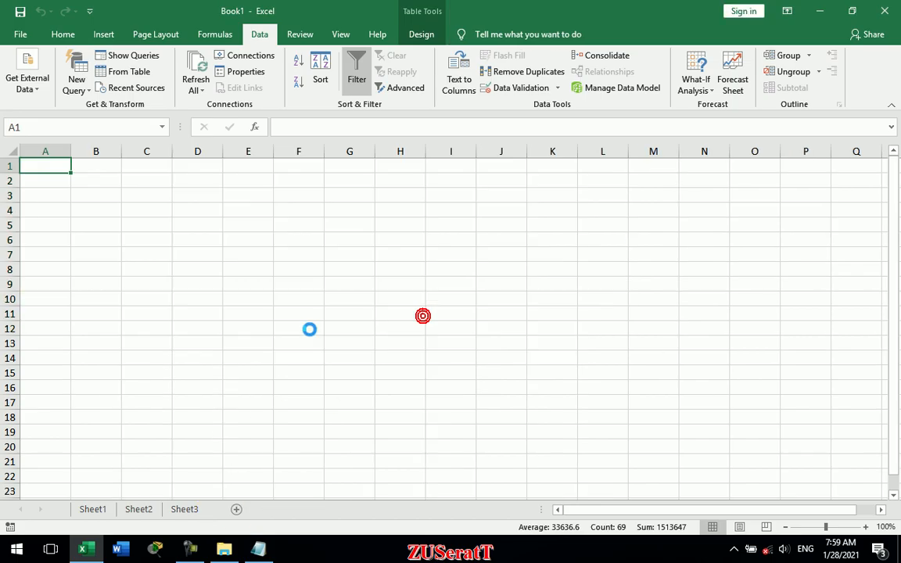
left_click(125, 59)
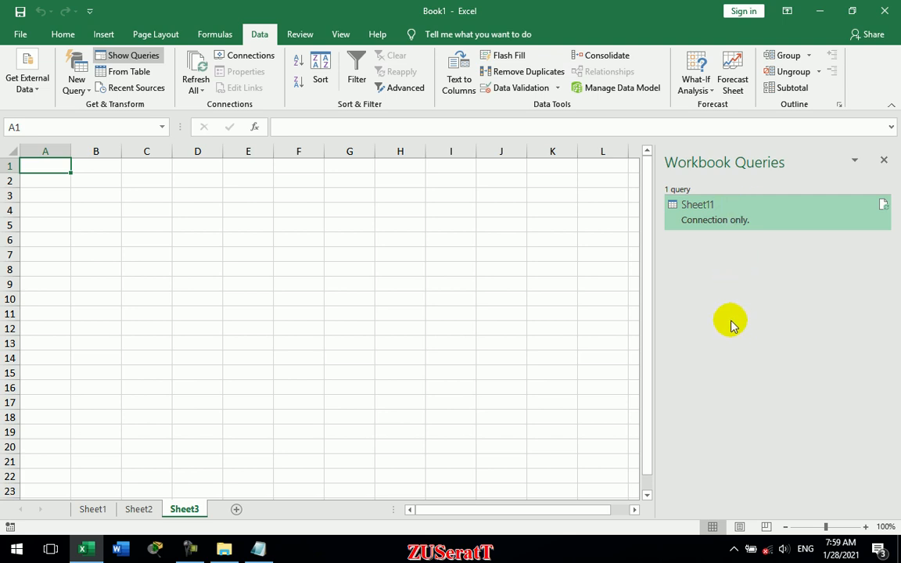
left_click(886, 163)
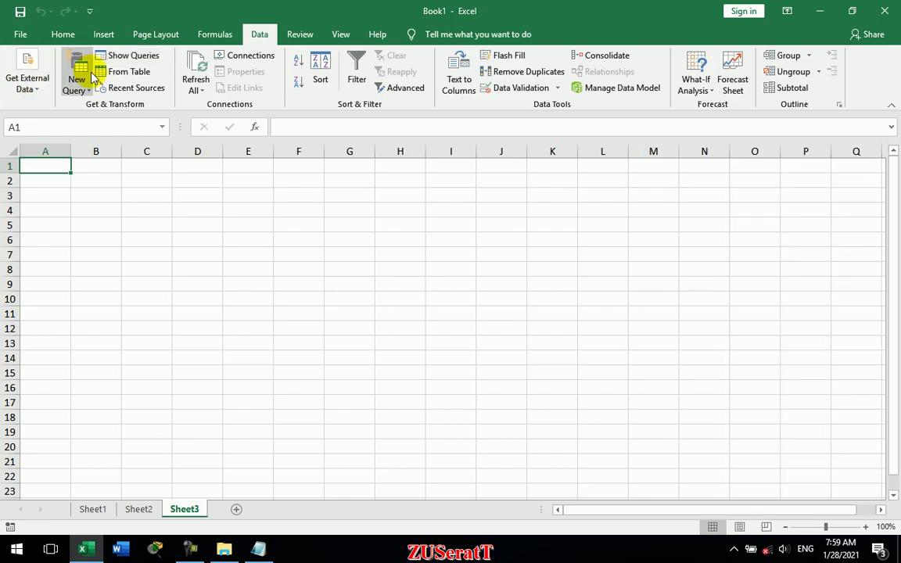
Create a query from a table at cell A1 of Sheet3 without headers, and load the result to a new worksheet.
left_click(118, 74)
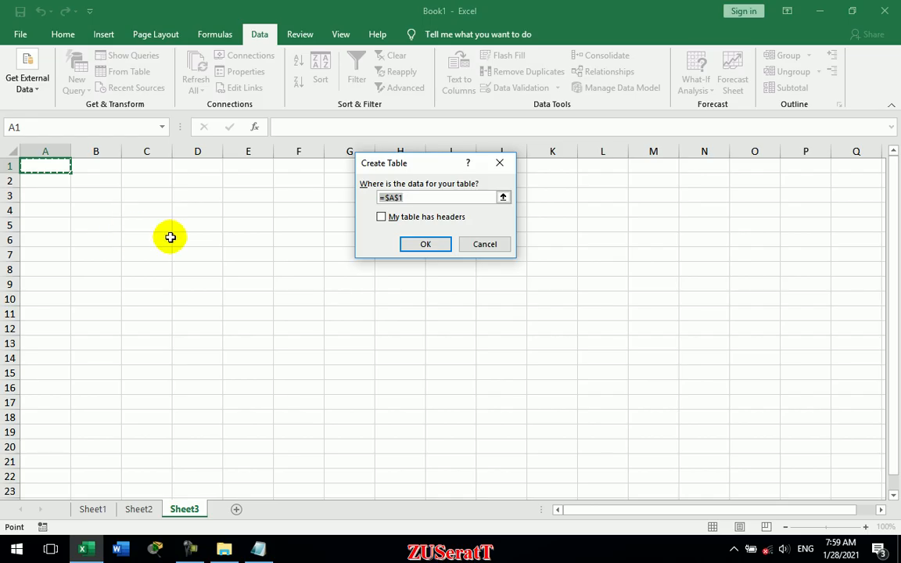
left_click(420, 245)
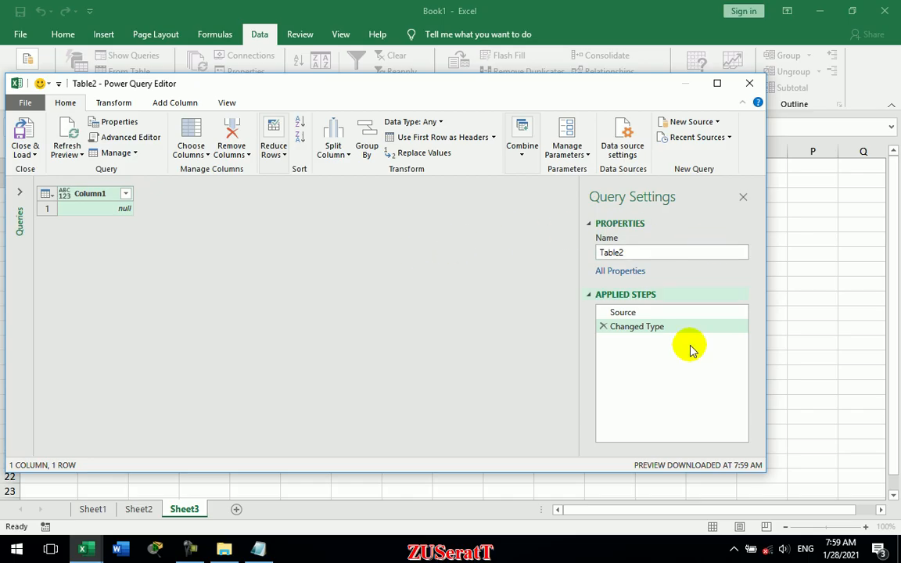
left_click(24, 154)
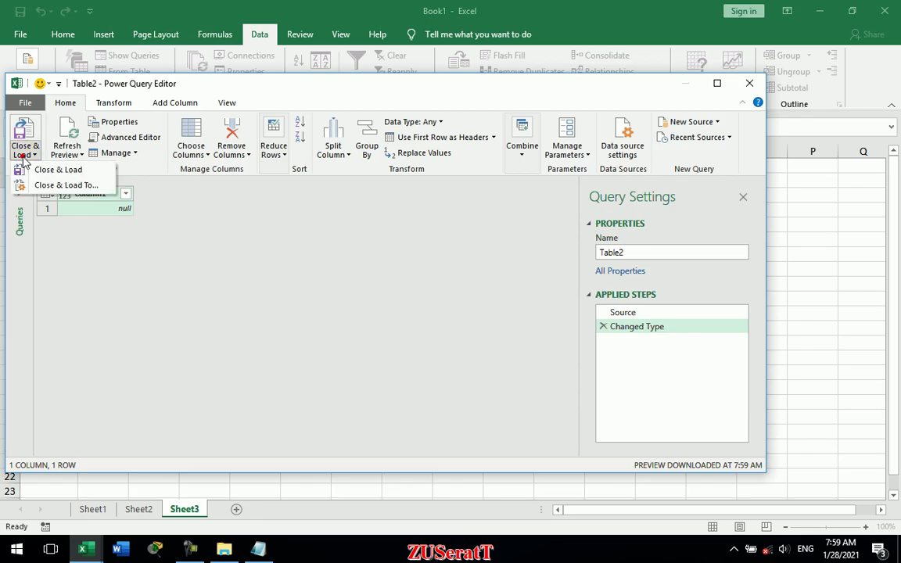
left_click(31, 185)
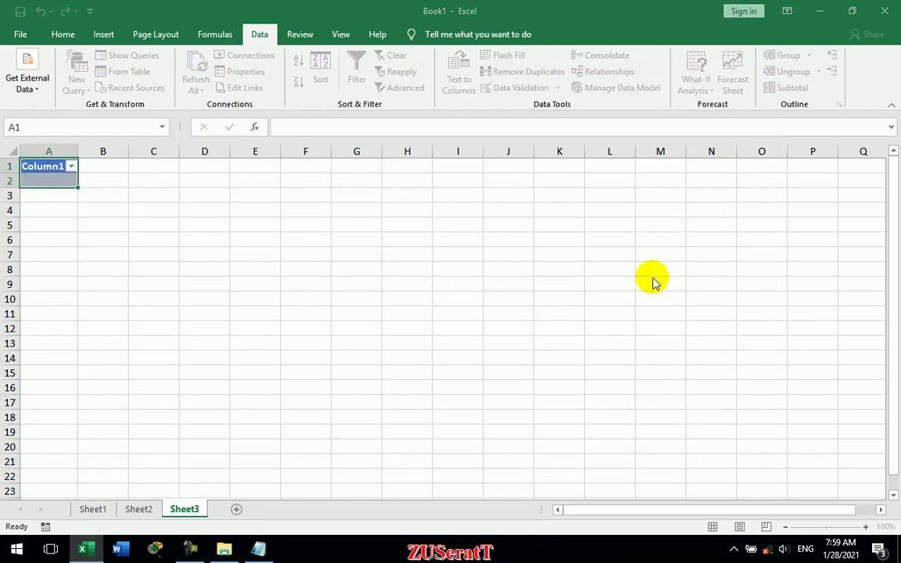
left_click(497, 370)
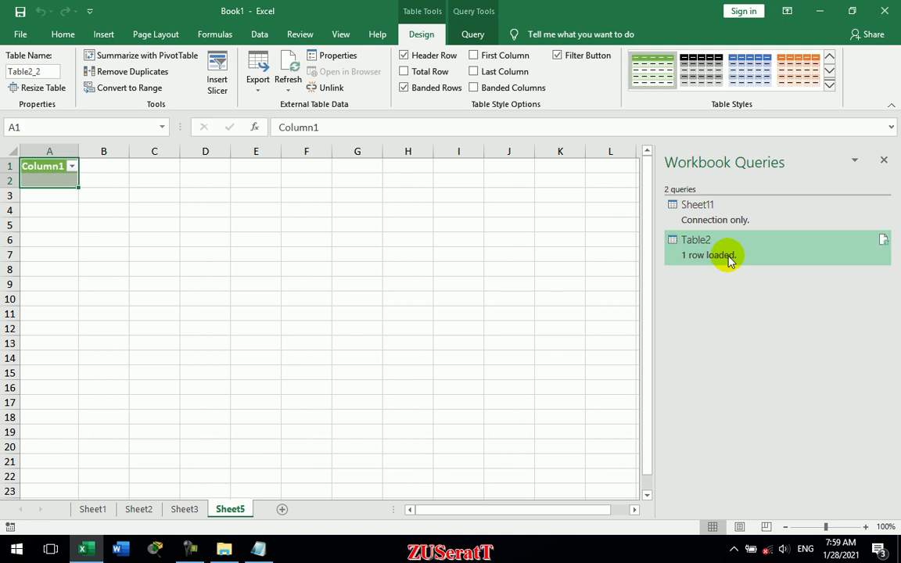
Compare the tables on Sheet3 and Sheet5, view the Table2 query's details, and close the Workbook Queries pane.
left_click(184, 509)
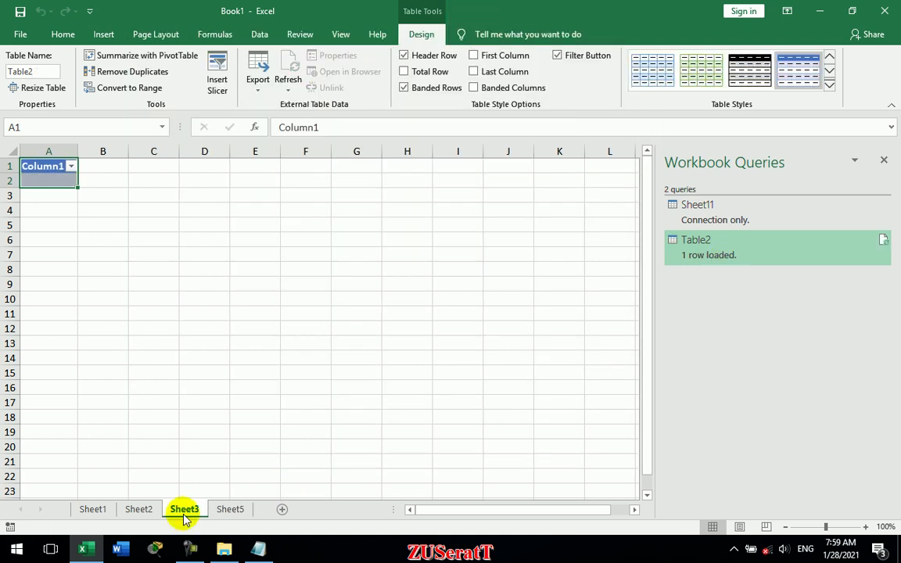
left_click(232, 509)
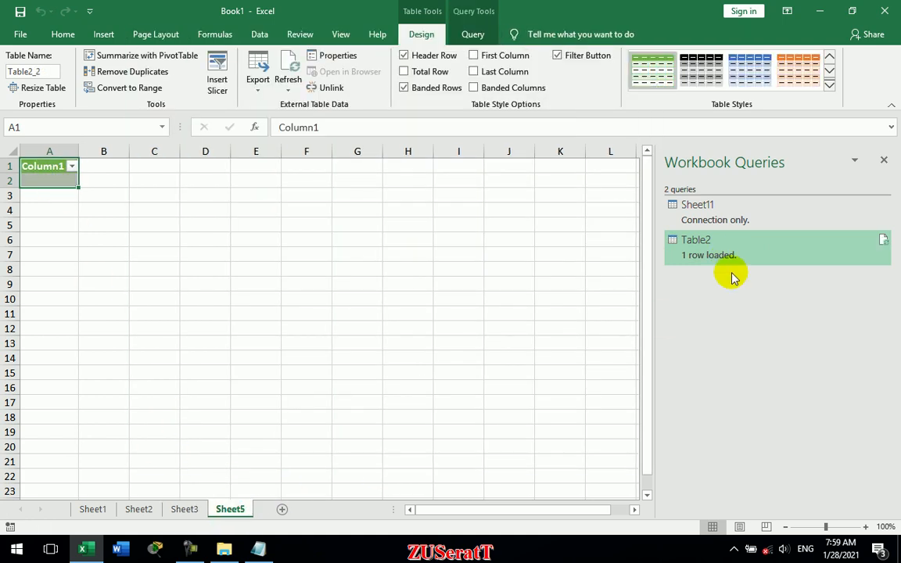
mouse_move(749, 254)
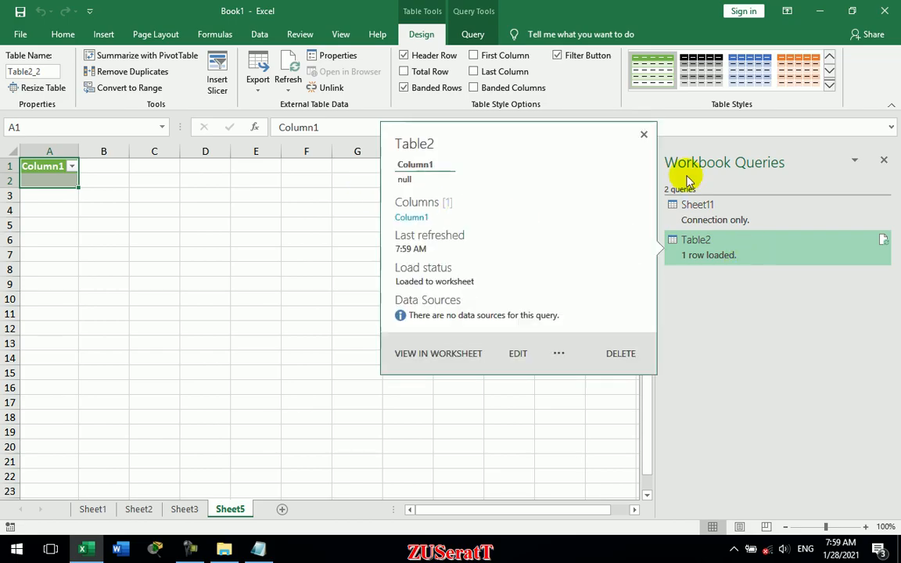
left_click(884, 161)
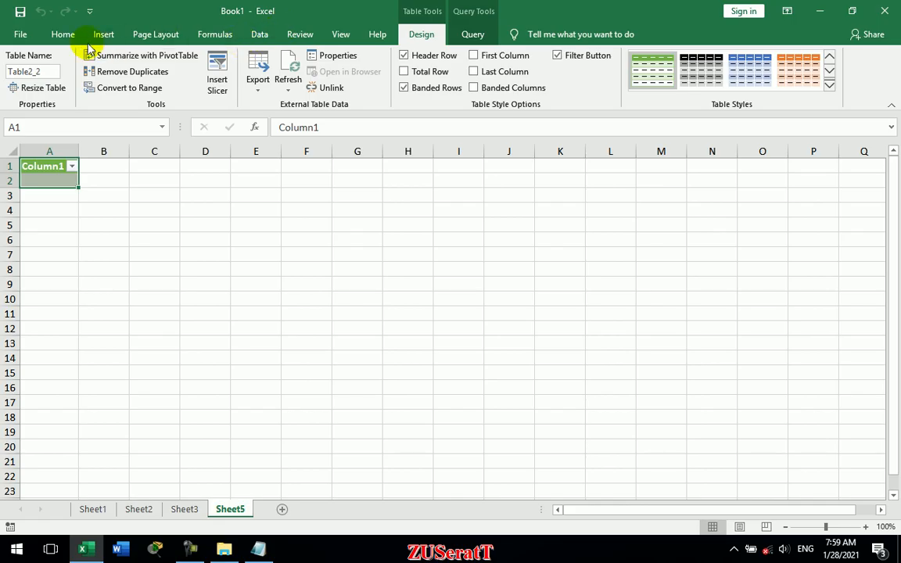
Connect to New.accdb from the recent sources, load its Table2 into the workbook, and close the Workbook Queries pane.
left_click(259, 34)
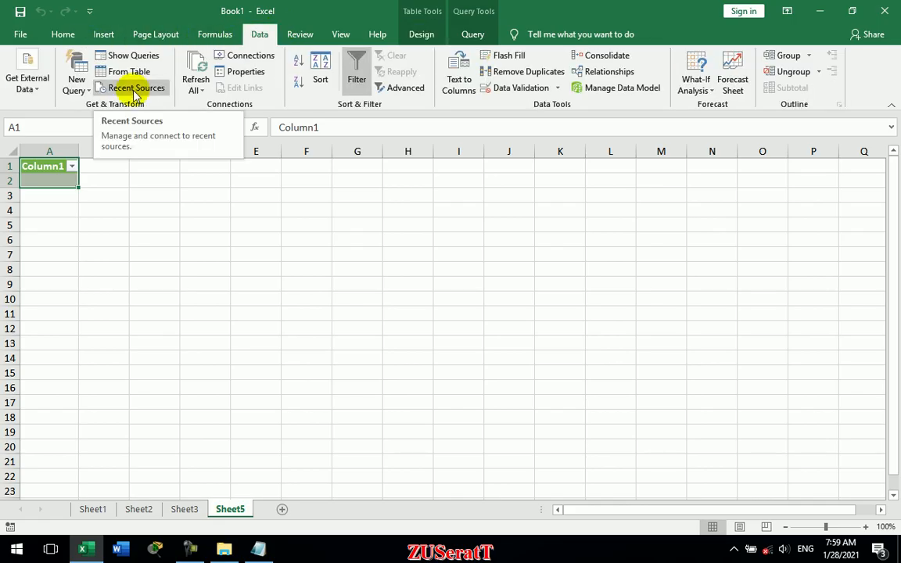
left_click(137, 89)
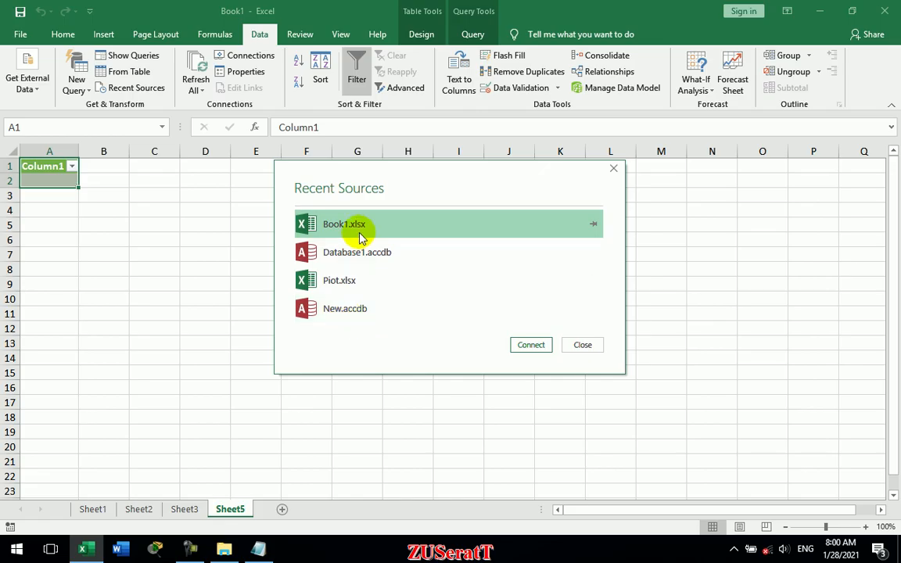
left_click(364, 308)
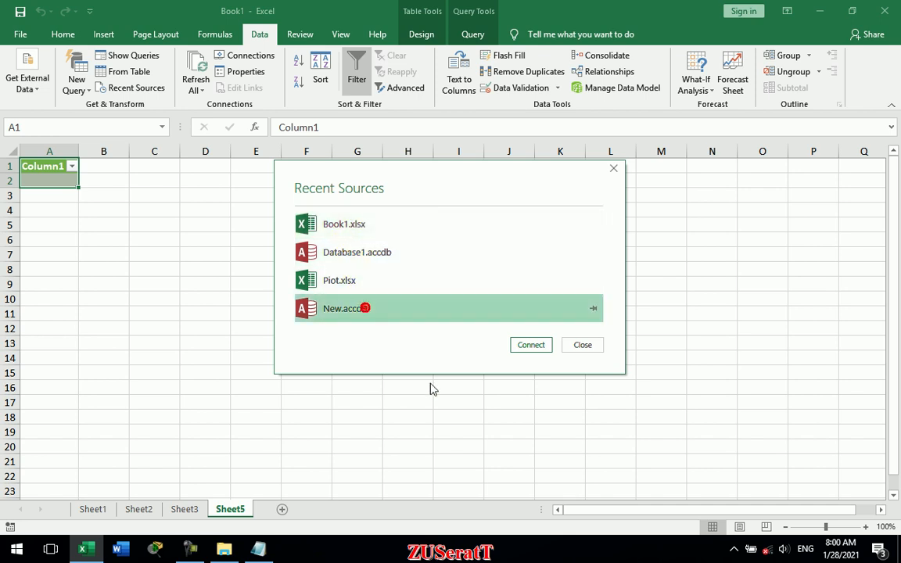
left_click(527, 347)
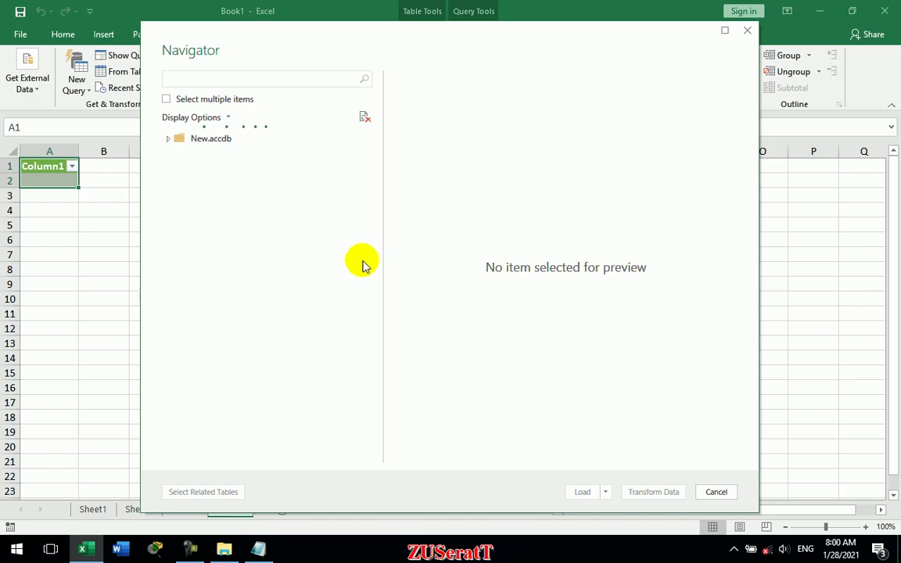
left_click(220, 158)
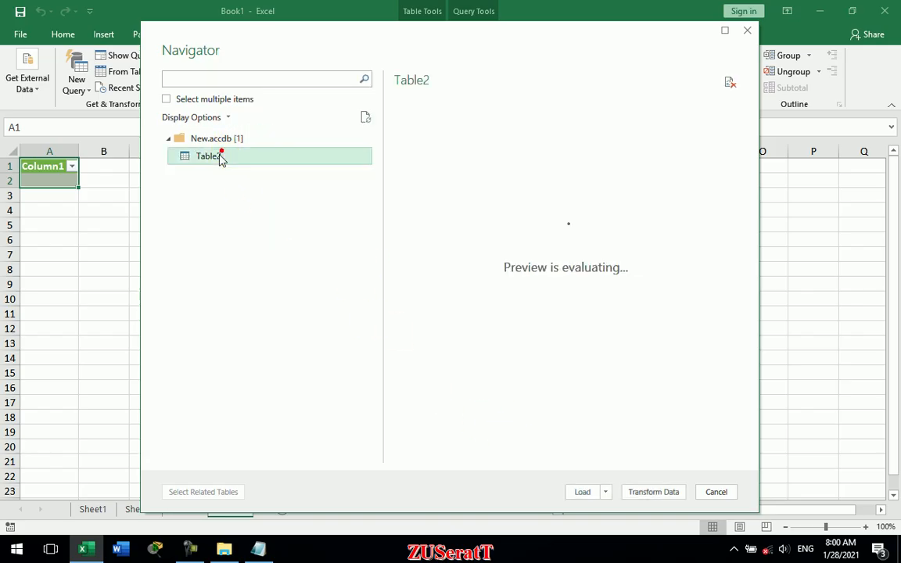
left_click(593, 493)
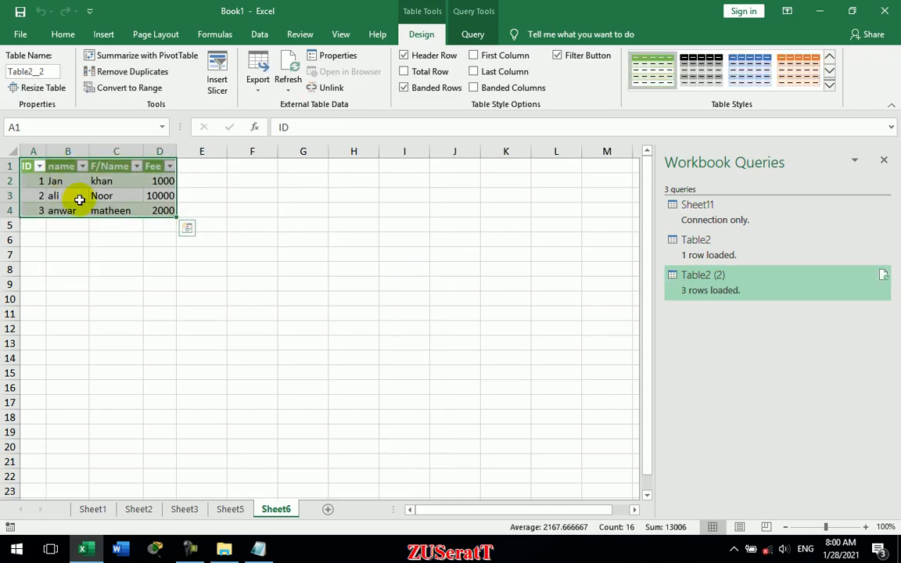
left_click(885, 162)
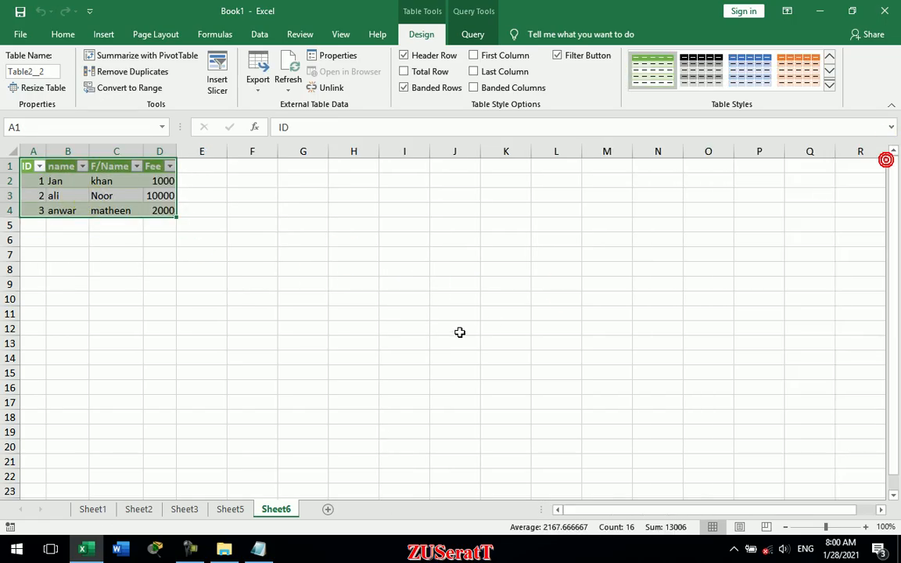
Examine the sort and filter options available for the imported table.
left_click(256, 35)
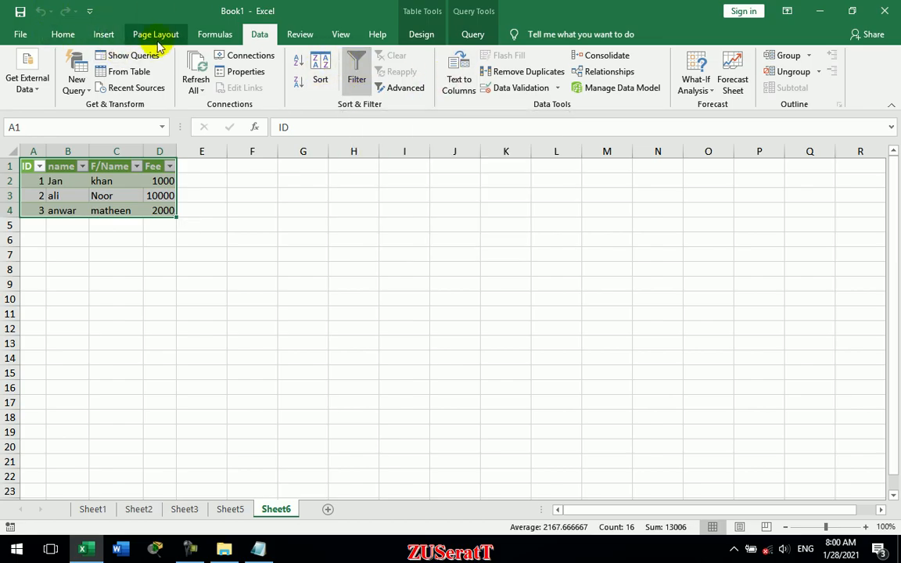
left_click(63, 35)
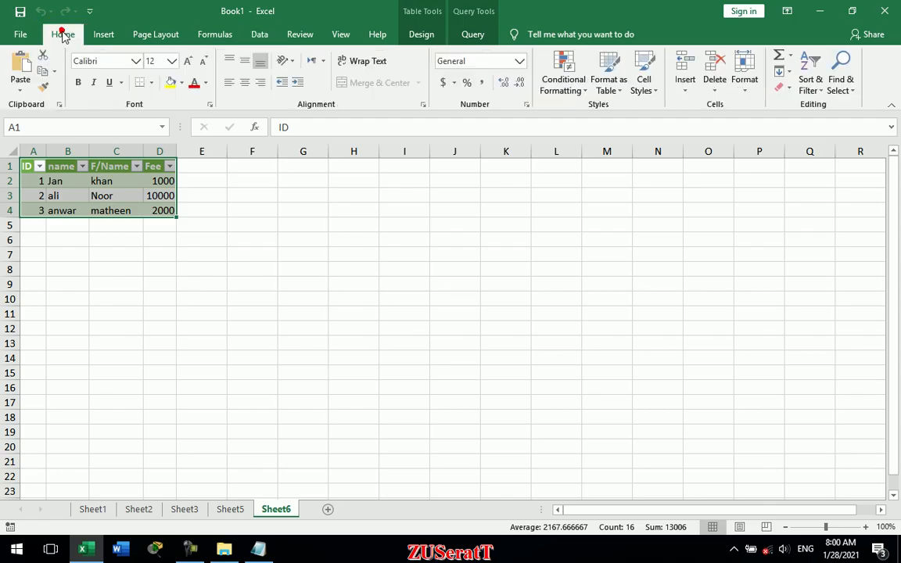
left_click(816, 89)
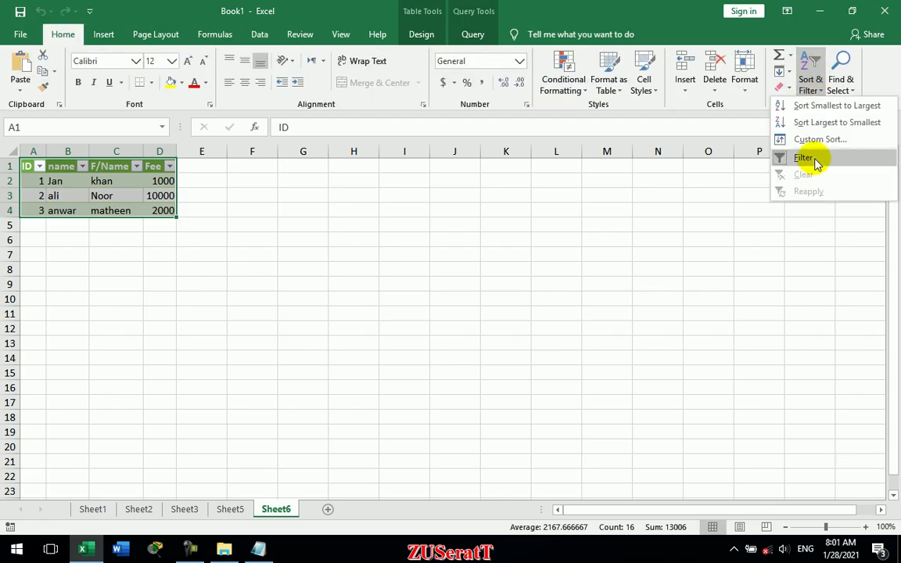
left_click(612, 248)
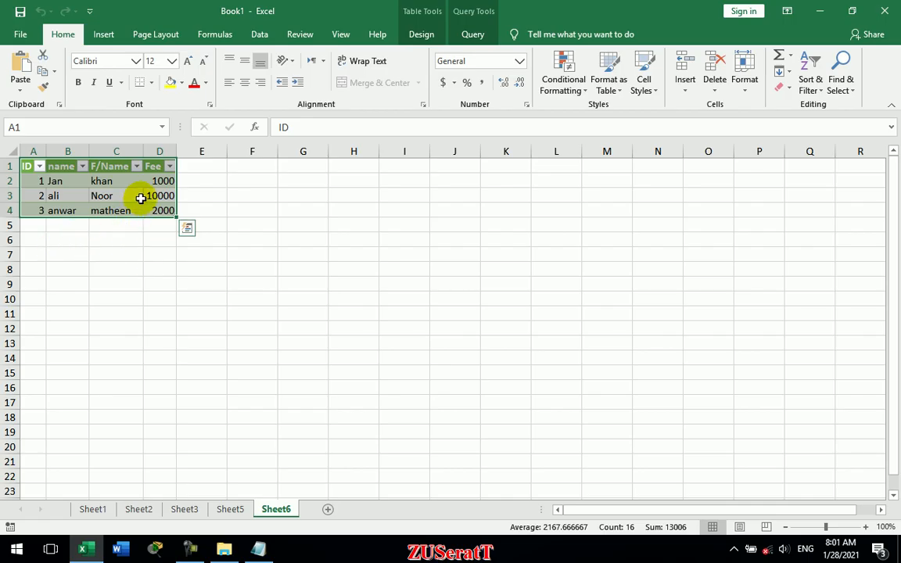
Clear the imported table's contents on Sheet6 while keeping its query, and close the workbook without saving.
key("Delete")
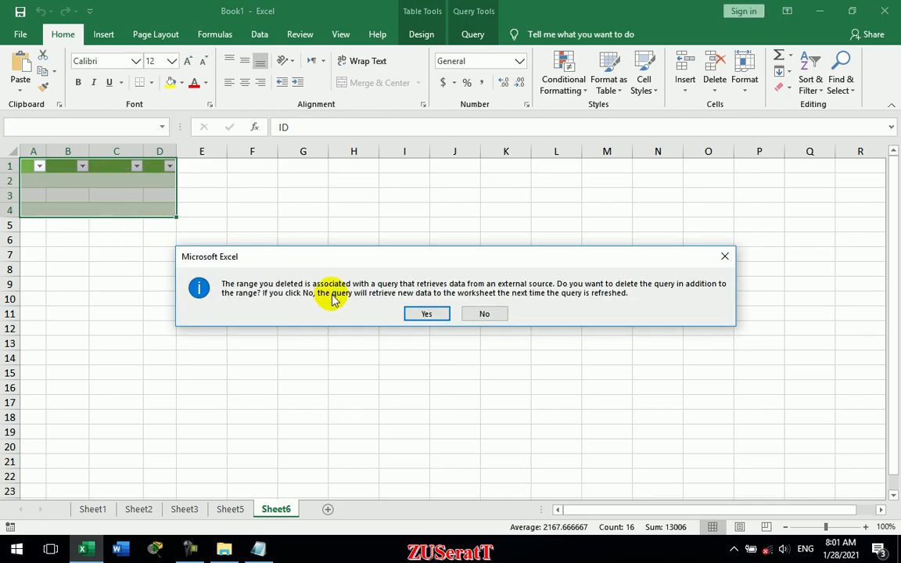
left_click(480, 313)
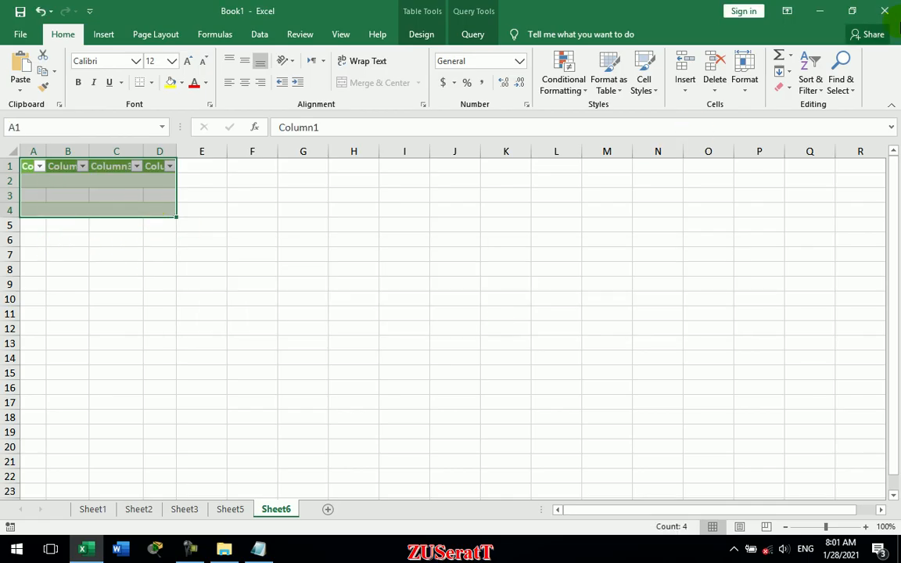
left_click(885, 12)
left_click(450, 291)
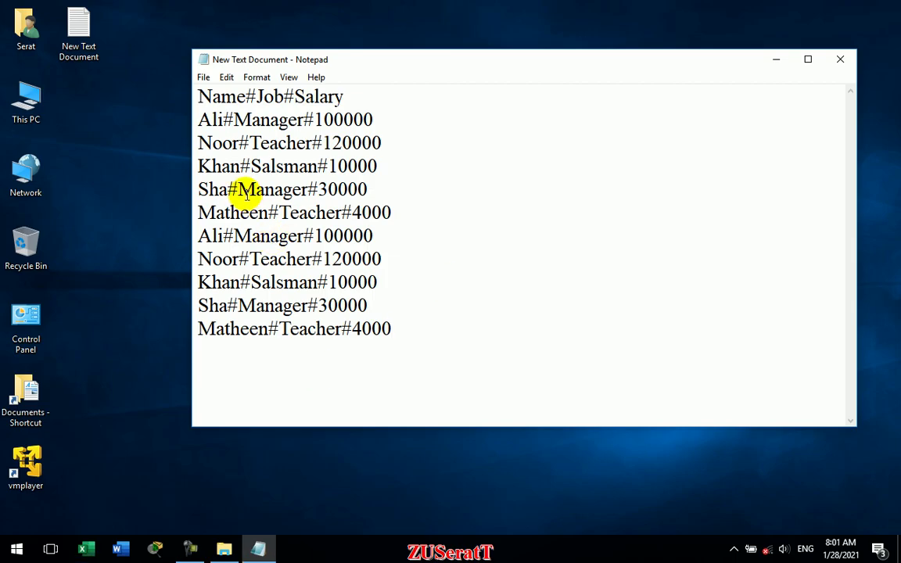
Open the workbook Book1 from the CIT > CIT 7-8 > MS Excel > Data folder on drive D.
double_click(25, 102)
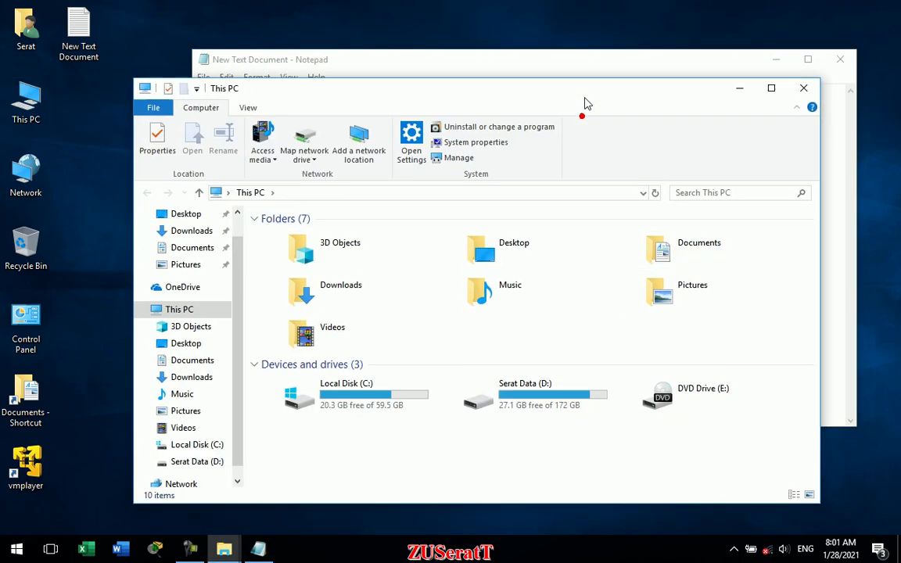
left_click(523, 358)
double_click(523, 358)
double_click(388, 227)
double_click(327, 198)
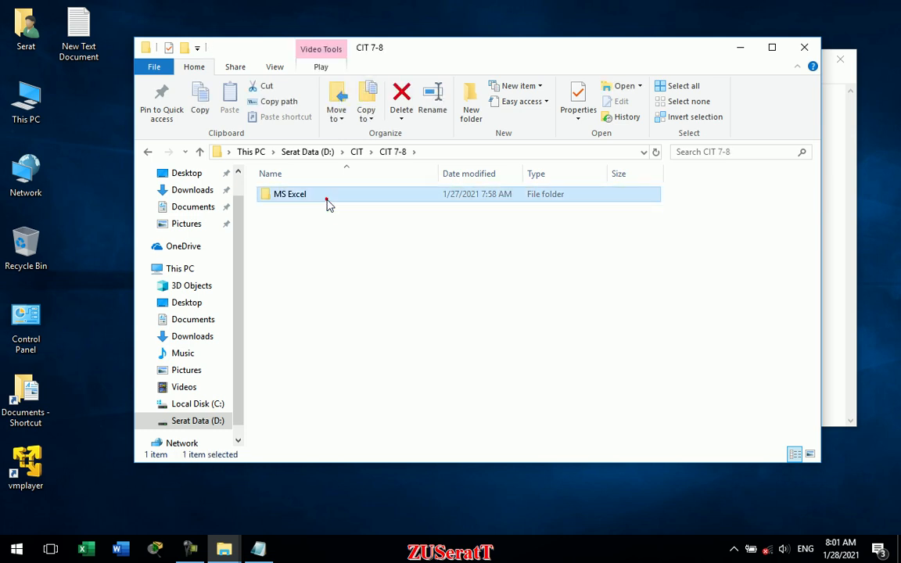
double_click(327, 199)
double_click(320, 200)
double_click(319, 196)
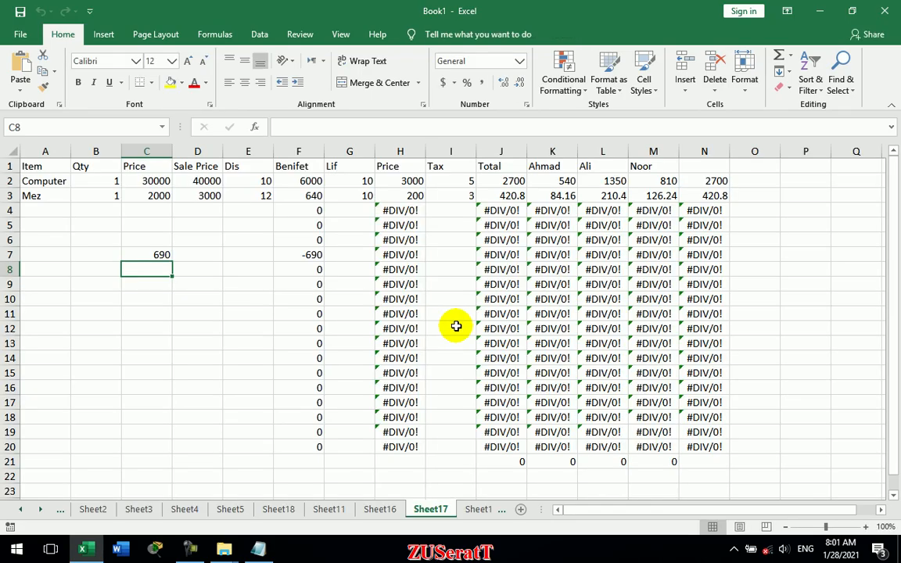
Look through the sheets for suitable sample data and copy the range B1:F21 on Sheet18.
left_click(379, 509)
left_click(329, 509)
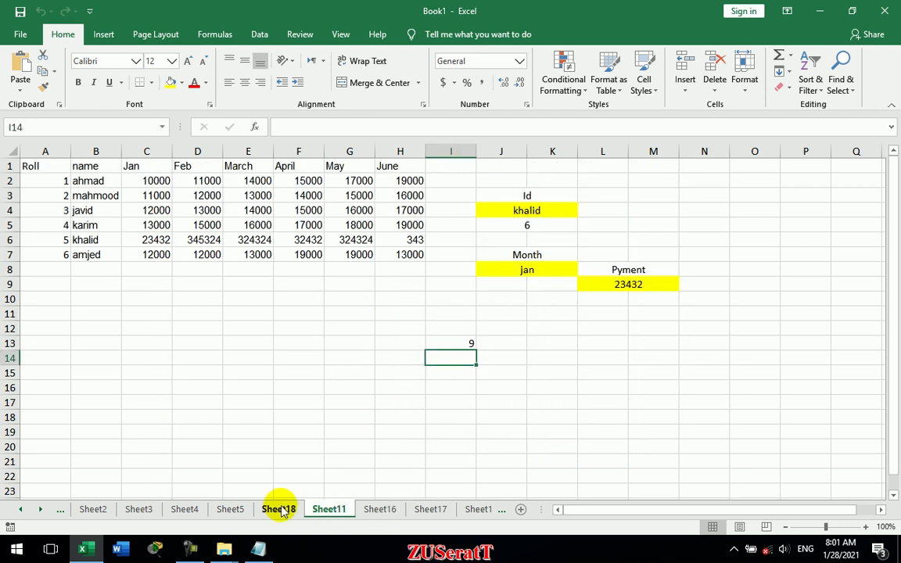
left_click(280, 510)
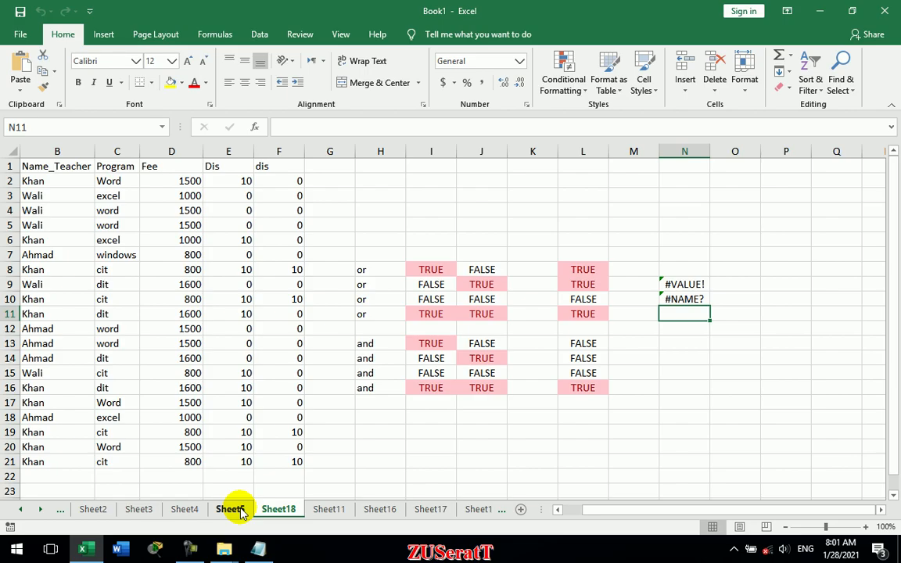
left_click_drag(27, 166, 282, 454)
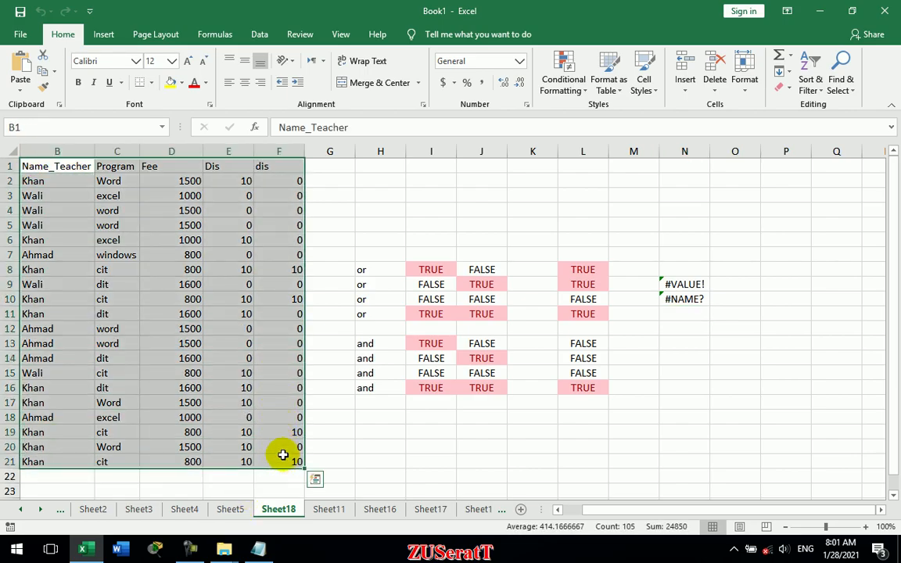
key("ctrl+c")
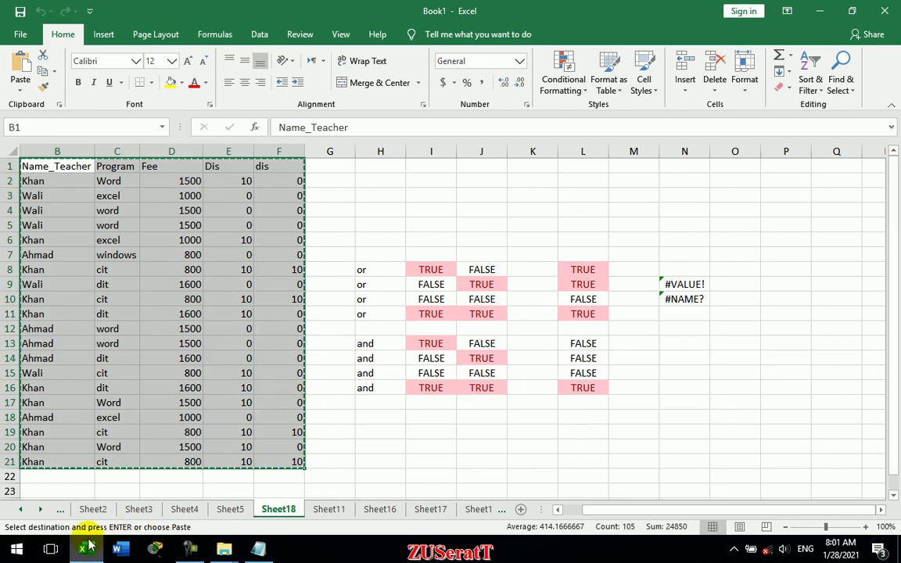
Create a blank workbook and paste the copied teacher and program data at cell A1 of Sheet1.
key("ctrl+v")
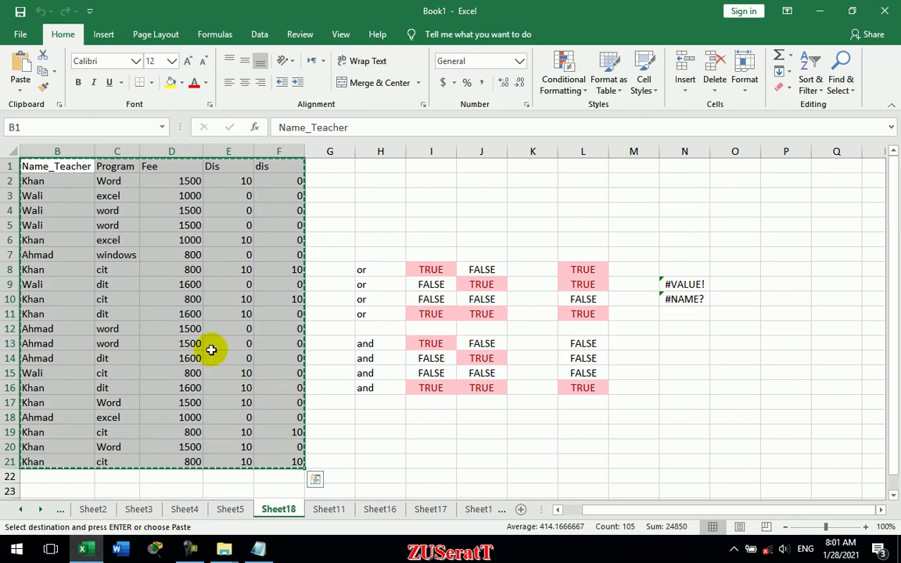
left_click(21, 33)
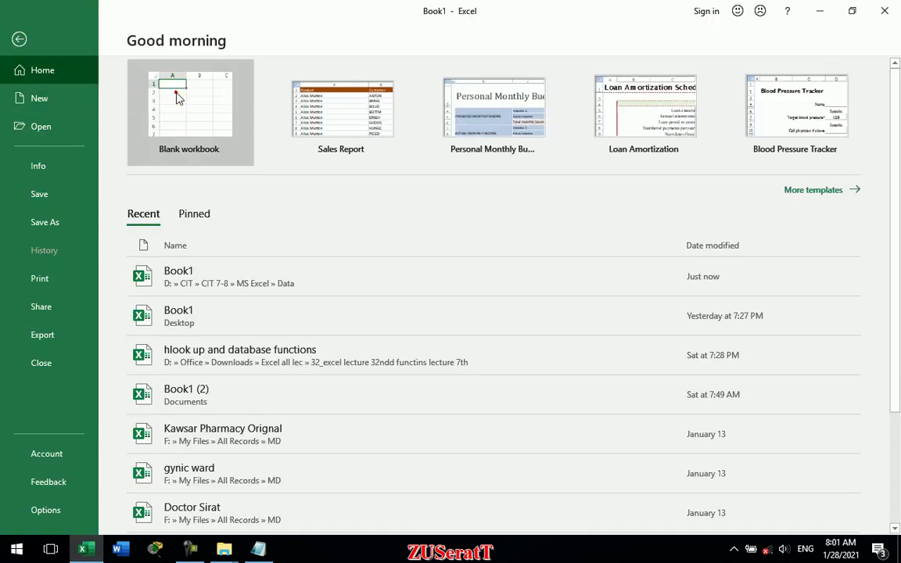
left_click(178, 97)
key("ctrl+v")
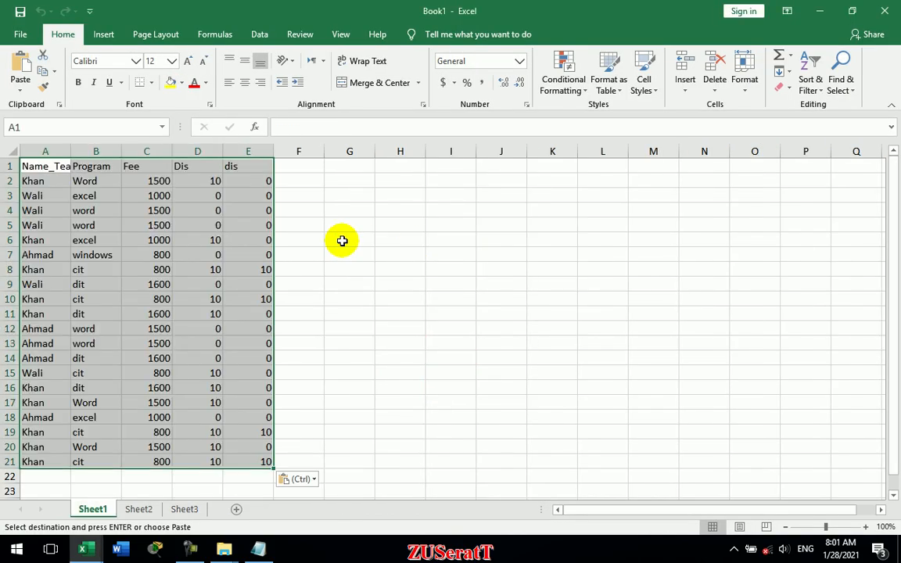
Close the source workbook without saving or keeping the clipboard contents, and return to the new workbook.
mouse_move(94, 552)
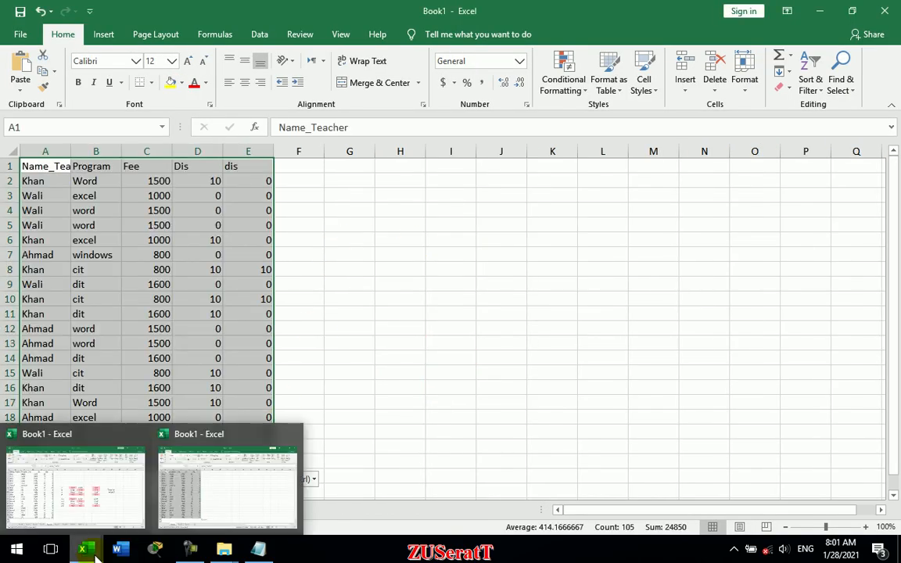
left_click(86, 494)
left_click(892, 8)
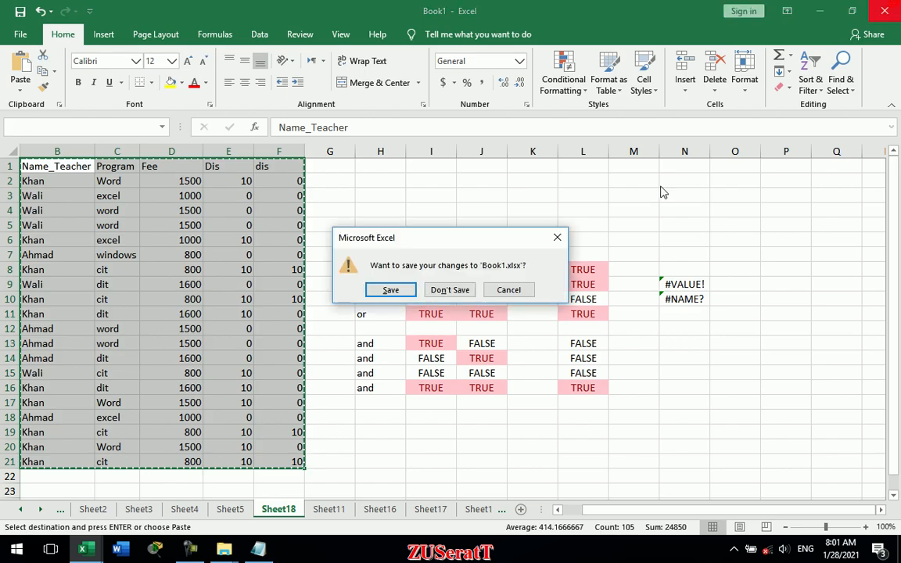
left_click(462, 289)
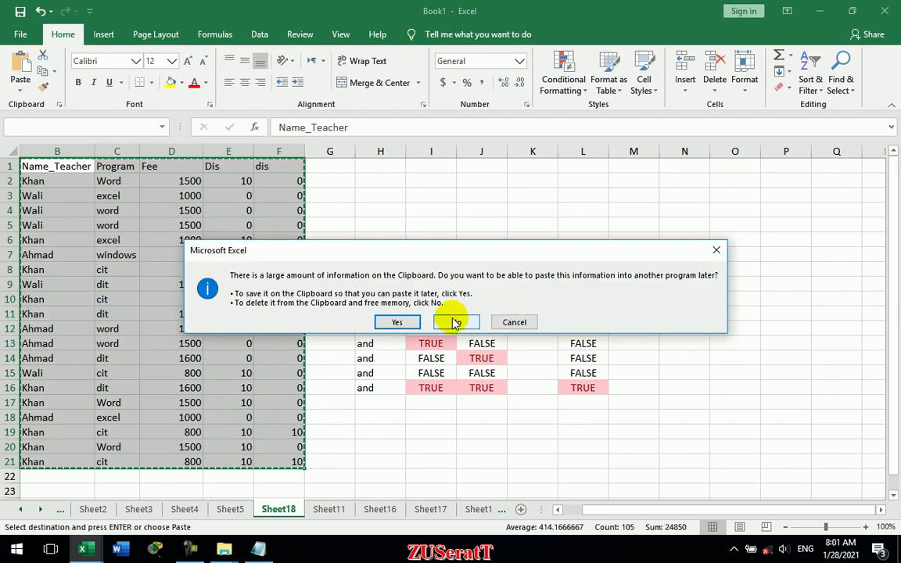
left_click(455, 323)
left_click(341, 223)
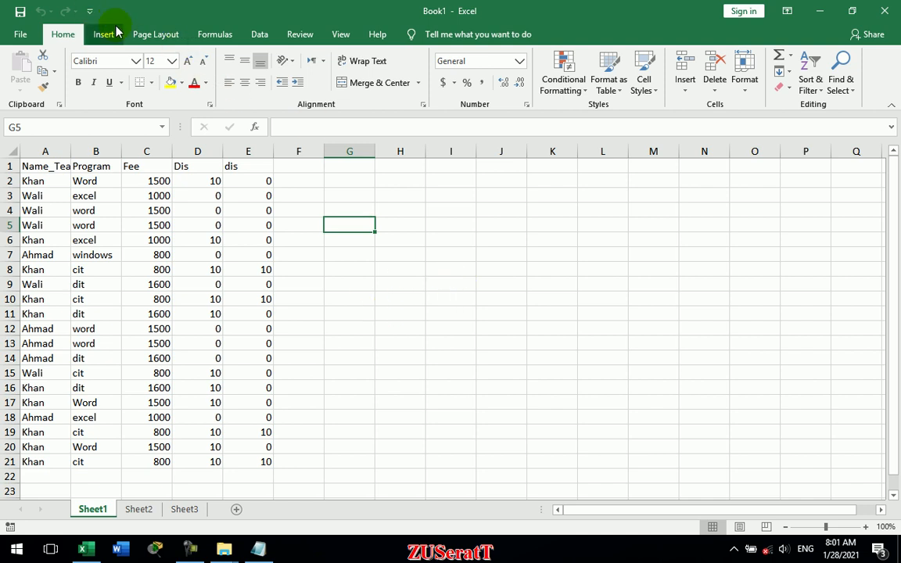
Copy the header row A1:E1 and paste it starting at cell H1 of Sheet1.
left_click_drag(25, 165, 265, 165)
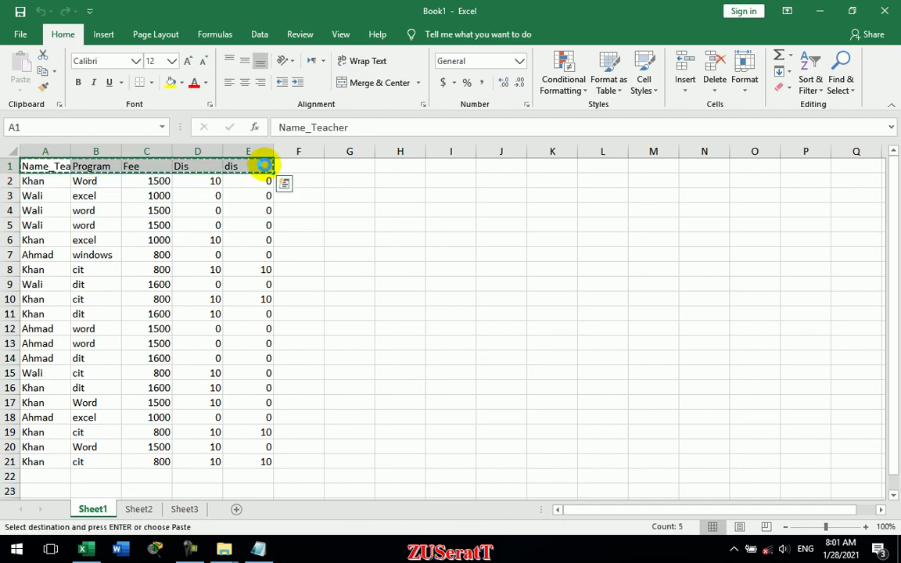
key("ctrl+c")
key("ctrl+c")
left_click(174, 160)
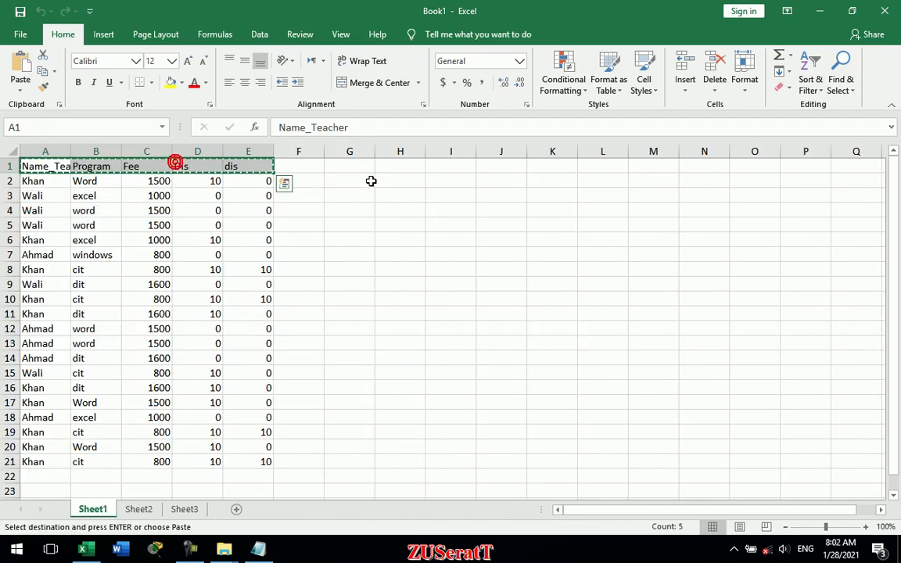
left_click(399, 166)
key("ctrl+v")
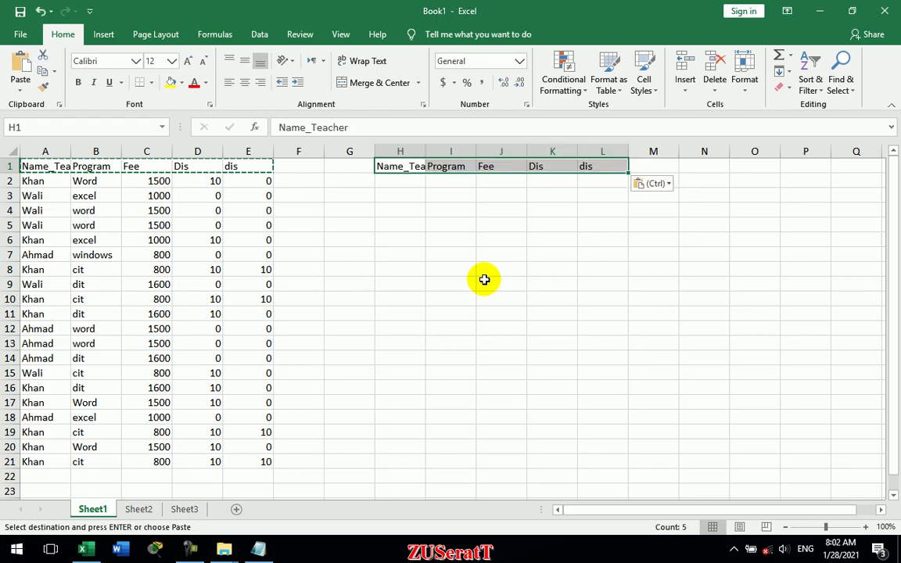